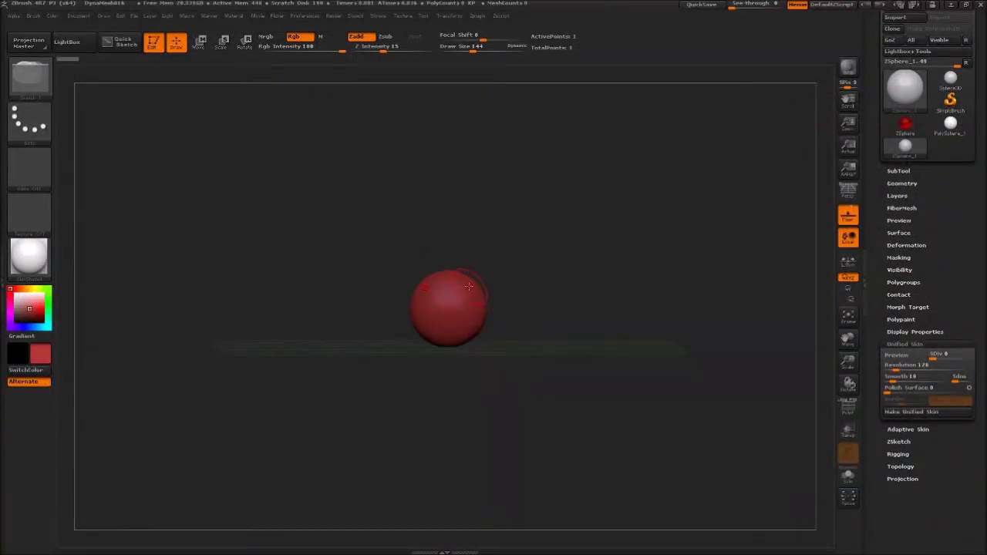
- Sketch a base mass out from the ZSphere and fill the whole model red with FillObject
{"action": "left_click_drag", "start_coordinate": [502, 282], "coordinate": [517, 280]}
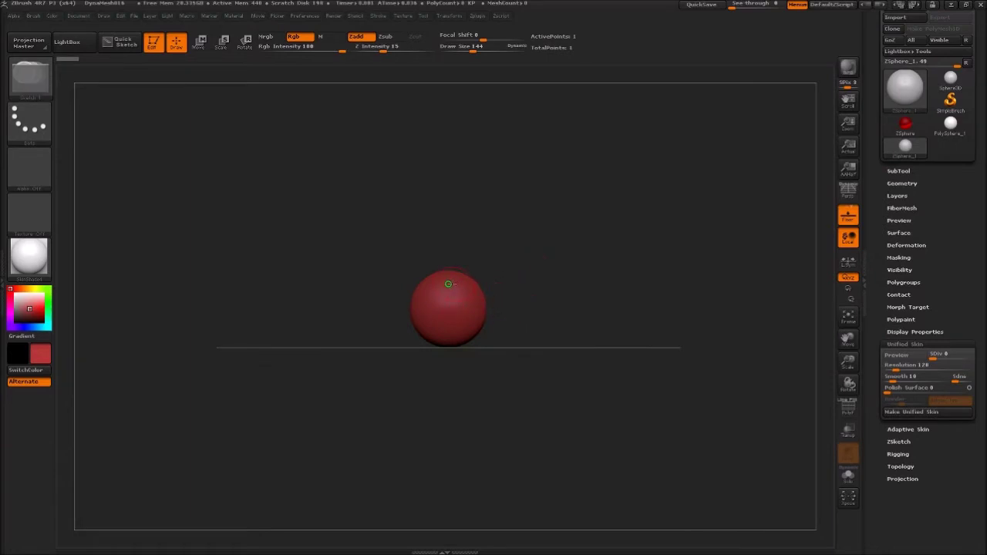
{"action": "mouse_move", "coordinate": [448, 281]}
{"action": "left_mouse_down"}
{"action": "mouse_move", "coordinate": [461, 320]}
{"action": "mouse_move", "coordinate": [500, 368]}
{"action": "left_mouse_up"}
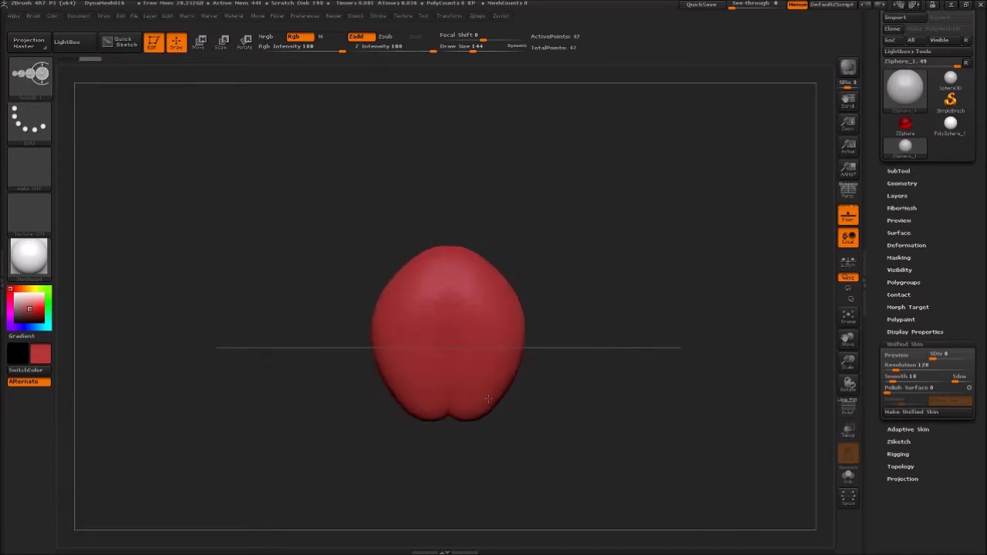
{"action": "key", "text": "shift"}
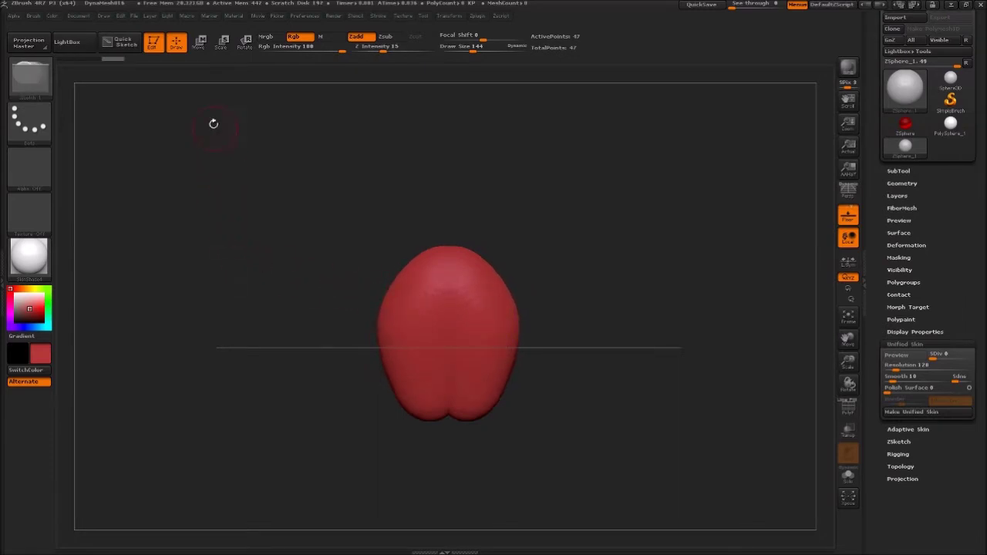
{"action": "left_click", "coordinate": [51, 16]}
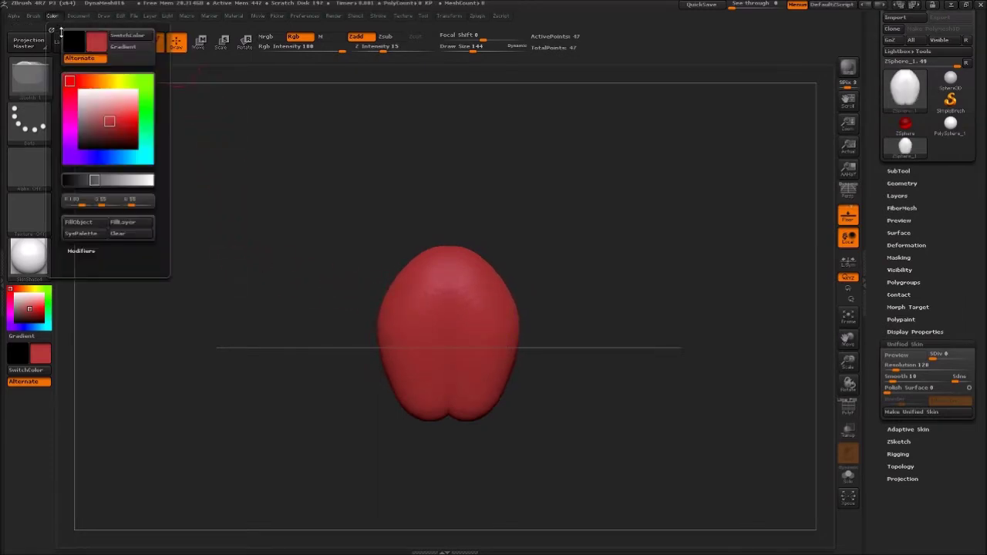
{"action": "left_click", "coordinate": [88, 226]}
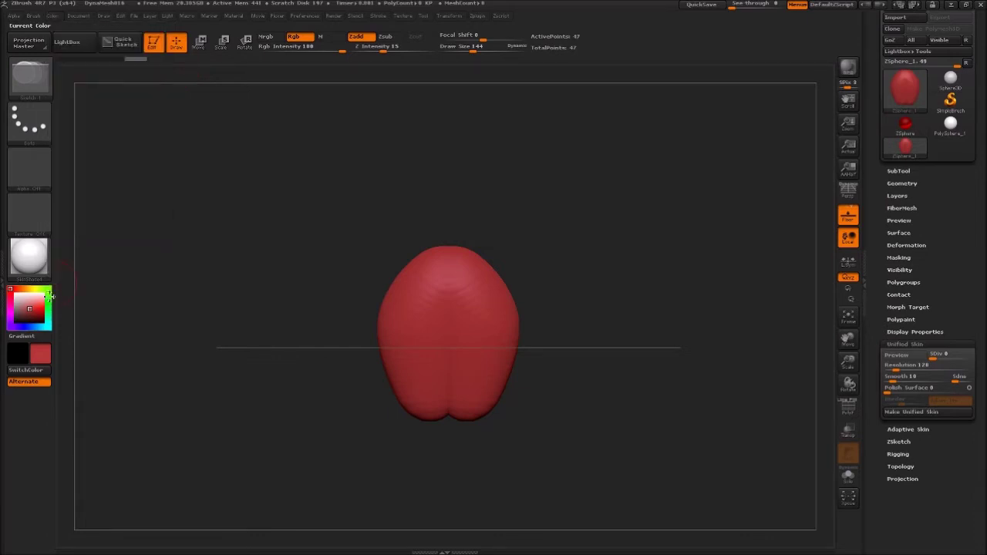
- Sketch and smooth a large green mass above the red base, then select blue
{"action": "left_click", "coordinate": [48, 303]}
{"action": "left_click_drag", "start_coordinate": [317, 293], "coordinate": [643, 446]}
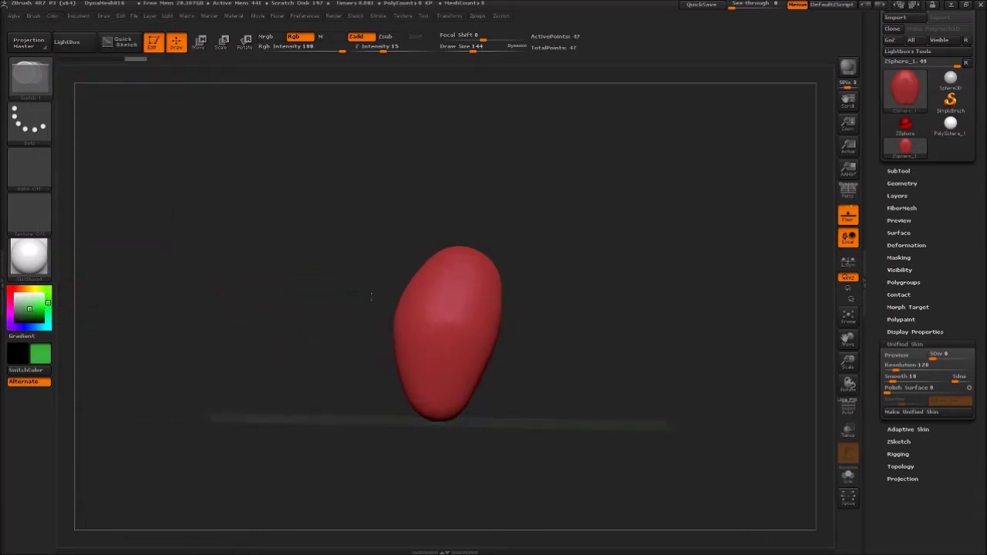
{"action": "left_click_drag", "start_coordinate": [502, 294], "coordinate": [525, 187]}
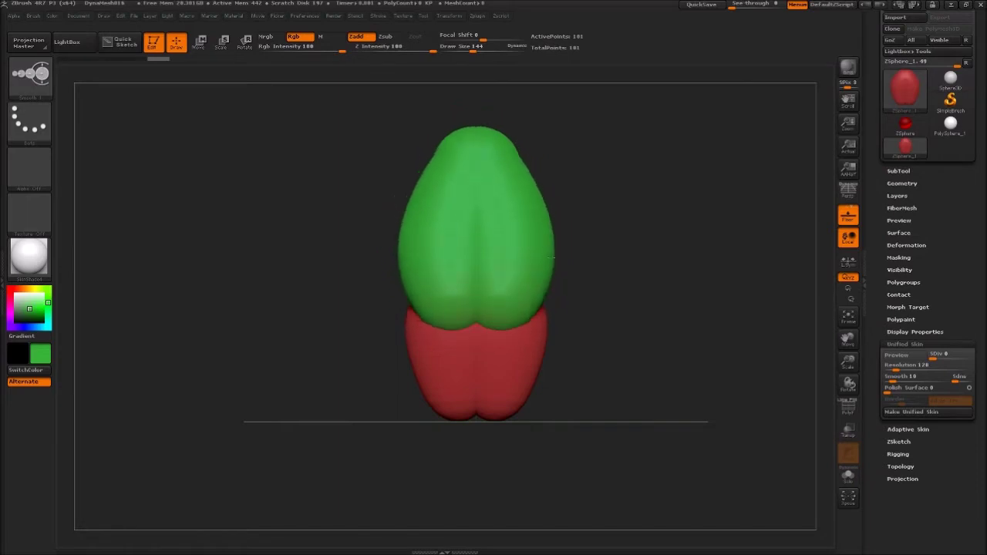
{"action": "left_click_drag", "start_coordinate": [599, 306], "coordinate": [527, 346], "text": "alt"}
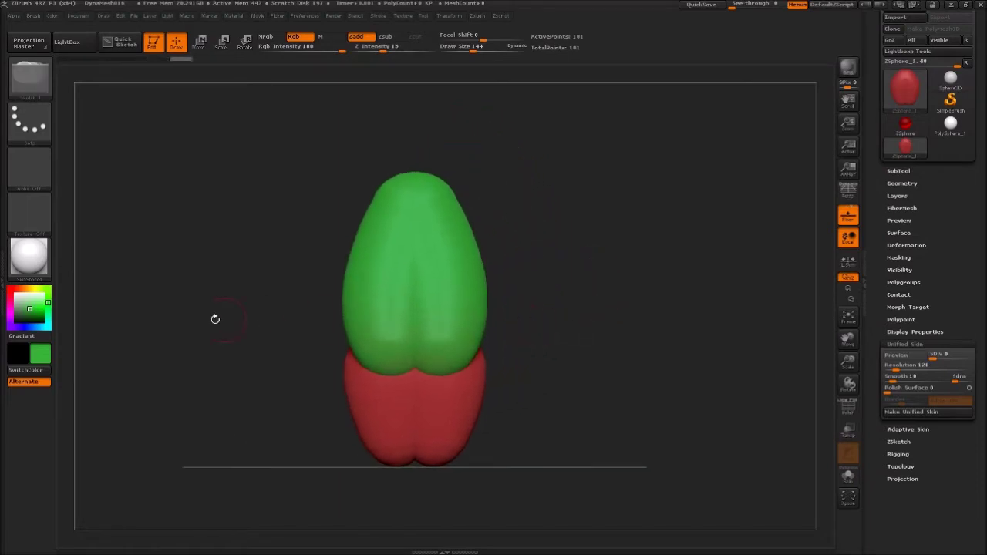
{"action": "left_click", "coordinate": [37, 323]}
{"action": "left_click_drag", "start_coordinate": [557, 292], "coordinate": [503, 327]}
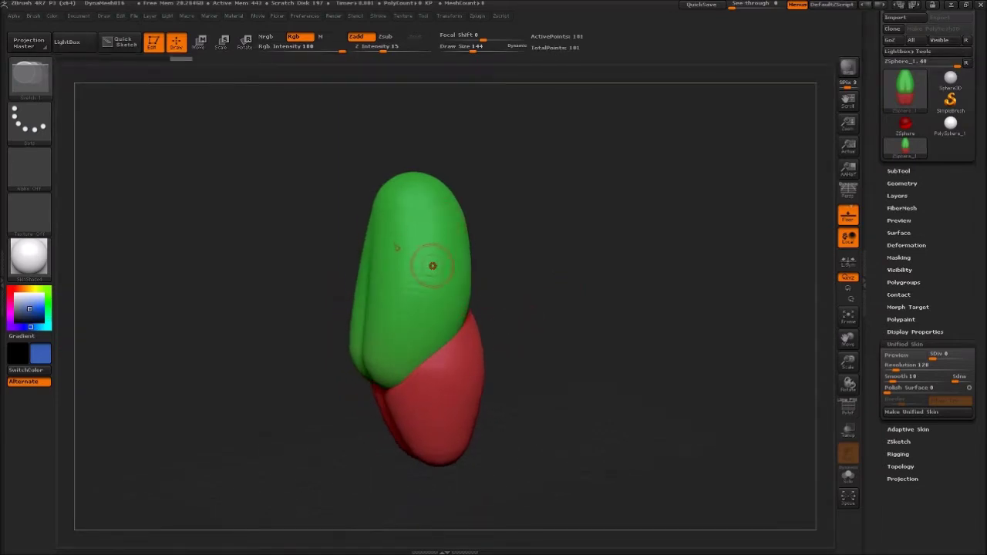
- Sketch blue lobes over the green top and middle, smooth the lower one, then select orange
{"action": "left_click_drag", "start_coordinate": [452, 221], "coordinate": [472, 291]}
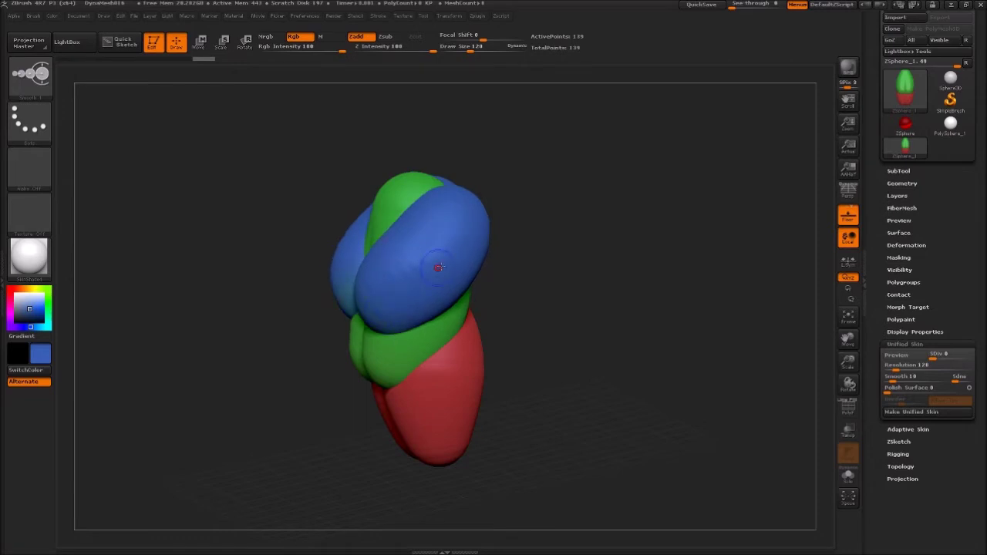
{"action": "mouse_move", "coordinate": [437, 265]}
{"action": "left_mouse_down"}
{"action": "mouse_move", "coordinate": [431, 311]}
{"action": "mouse_move", "coordinate": [459, 301]}
{"action": "mouse_move", "coordinate": [421, 265]}
{"action": "left_mouse_up"}
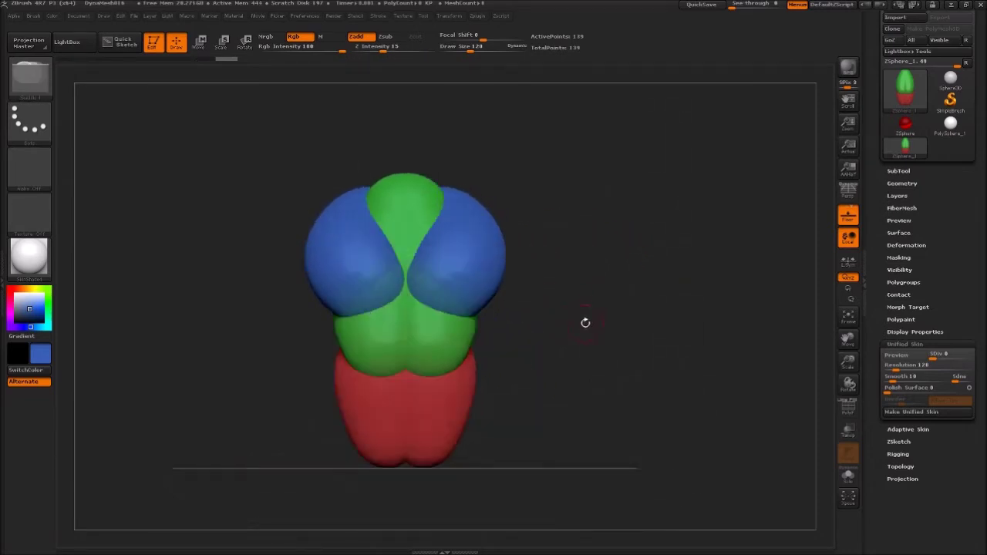
{"action": "mouse_move", "coordinate": [454, 213]}
{"action": "left_mouse_down", "text": "shift"}
{"action": "mouse_move", "coordinate": [430, 231]}
{"action": "mouse_move", "coordinate": [482, 237]}
{"action": "left_mouse_up", "text": "shift"}
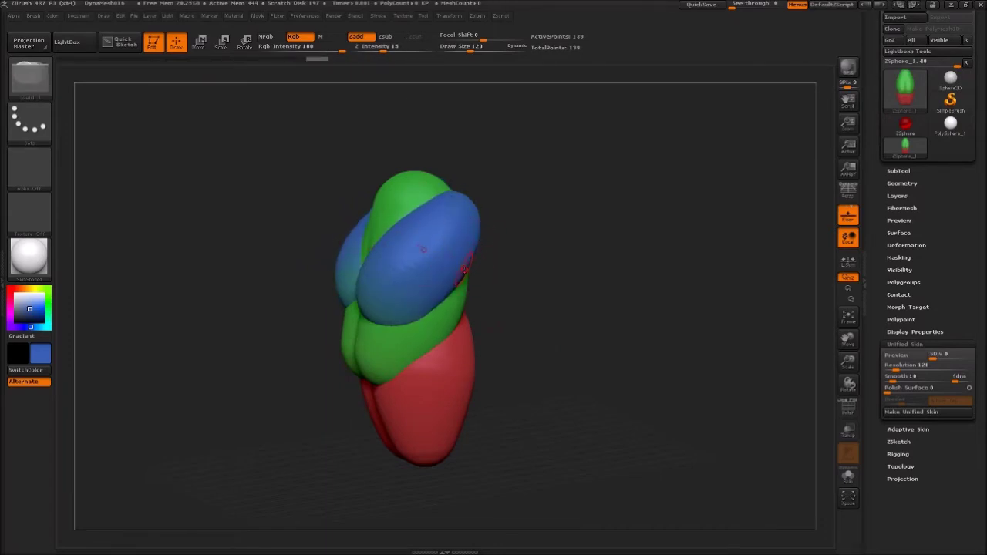
{"action": "left_click_drag", "start_coordinate": [467, 288], "coordinate": [401, 368]}
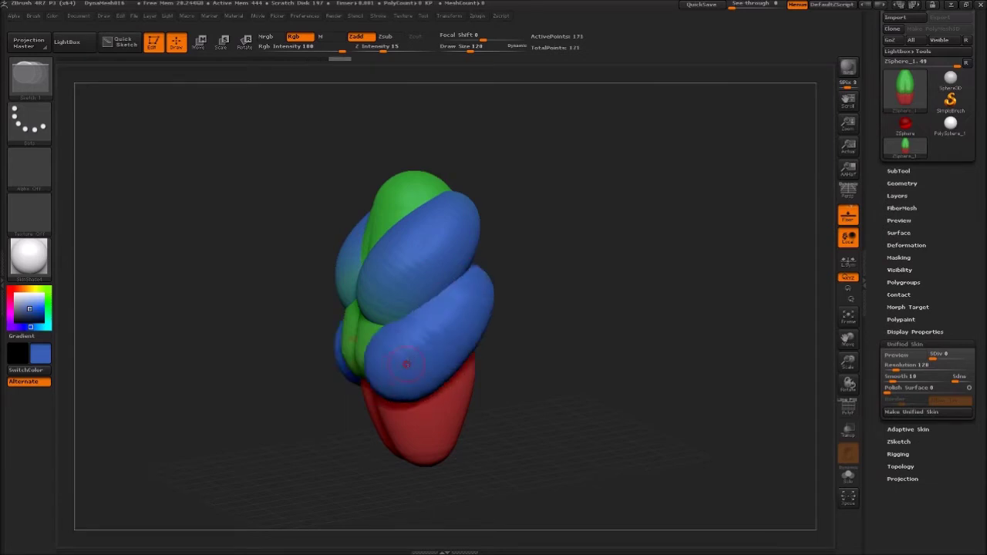
{"action": "left_click_drag", "start_coordinate": [448, 323], "coordinate": [468, 292], "text": "shift"}
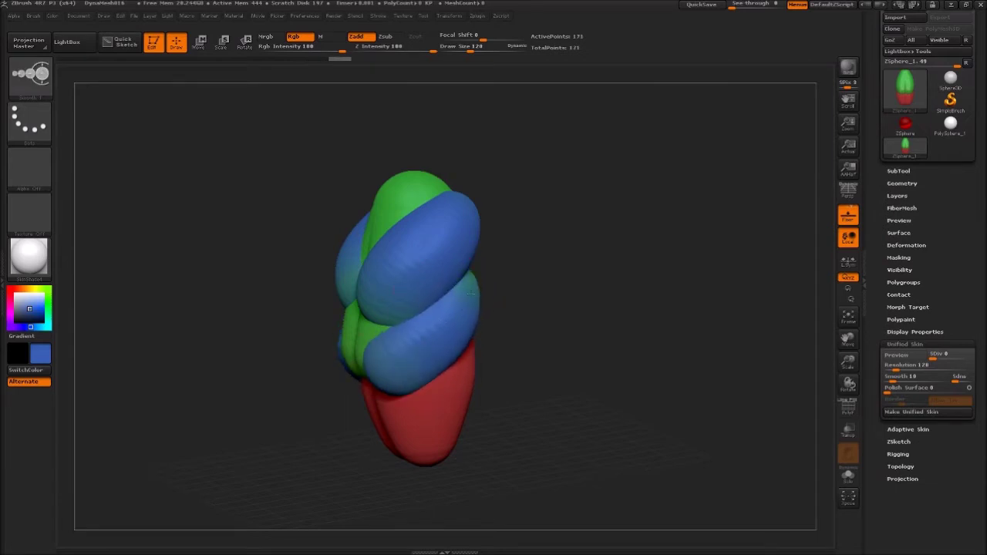
{"action": "key", "text": "shift"}
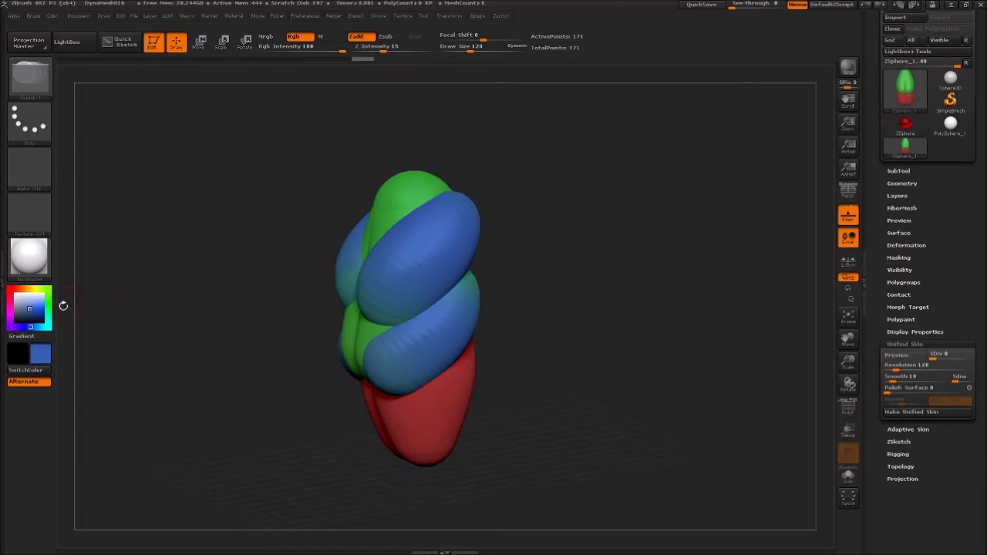
{"action": "left_click", "coordinate": [30, 289]}
- Sketch mirrored orange strokes over the blue lobes and smooth the excess orange
{"action": "left_click_drag", "start_coordinate": [255, 370], "coordinate": [334, 385], "text": "shift"}
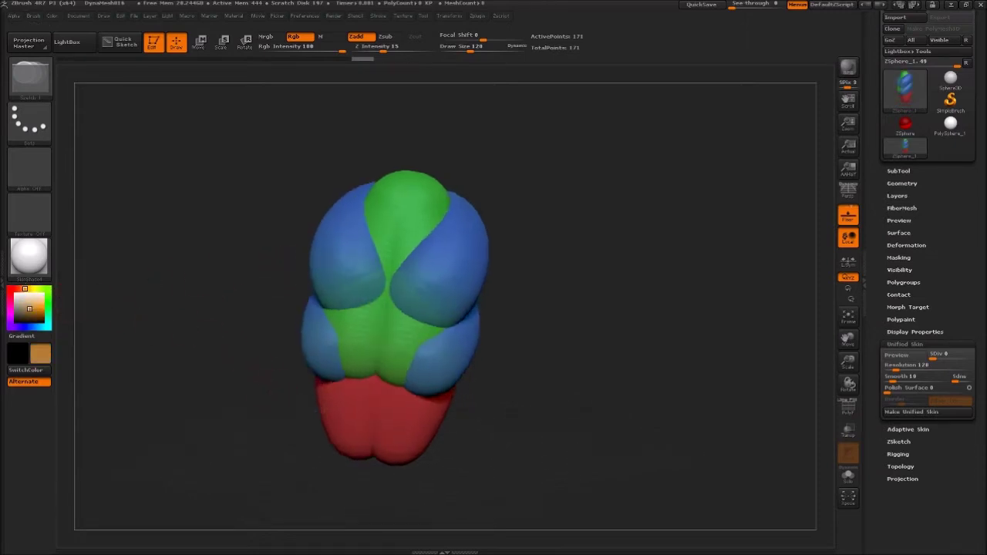
{"action": "mouse_move", "coordinate": [340, 251]}
{"action": "left_mouse_down"}
{"action": "mouse_move", "coordinate": [396, 363]}
{"action": "mouse_move", "coordinate": [382, 296]}
{"action": "mouse_move", "coordinate": [342, 231]}
{"action": "mouse_move", "coordinate": [375, 263]}
{"action": "mouse_move", "coordinate": [374, 316]}
{"action": "left_mouse_up"}
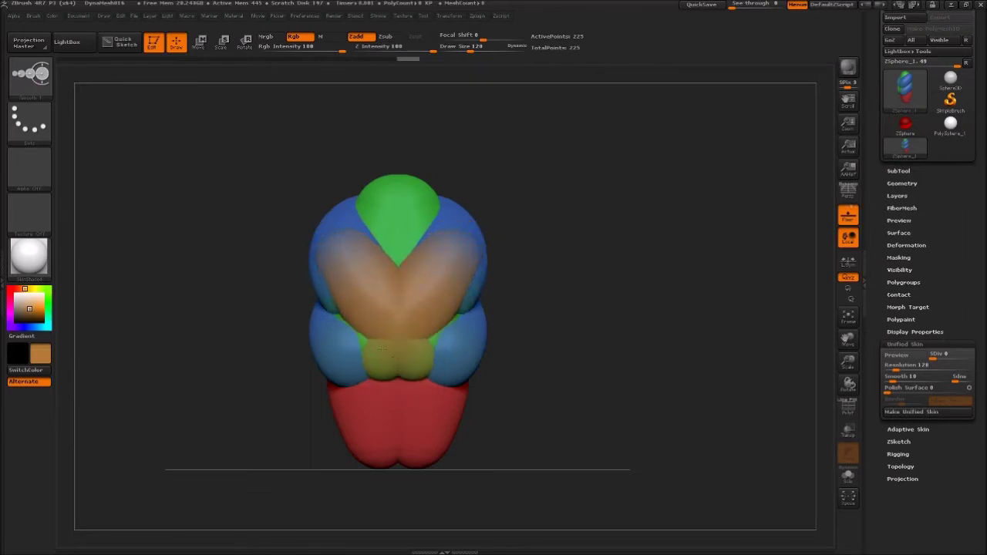
{"action": "left_click_drag", "start_coordinate": [321, 303], "coordinate": [398, 385]}
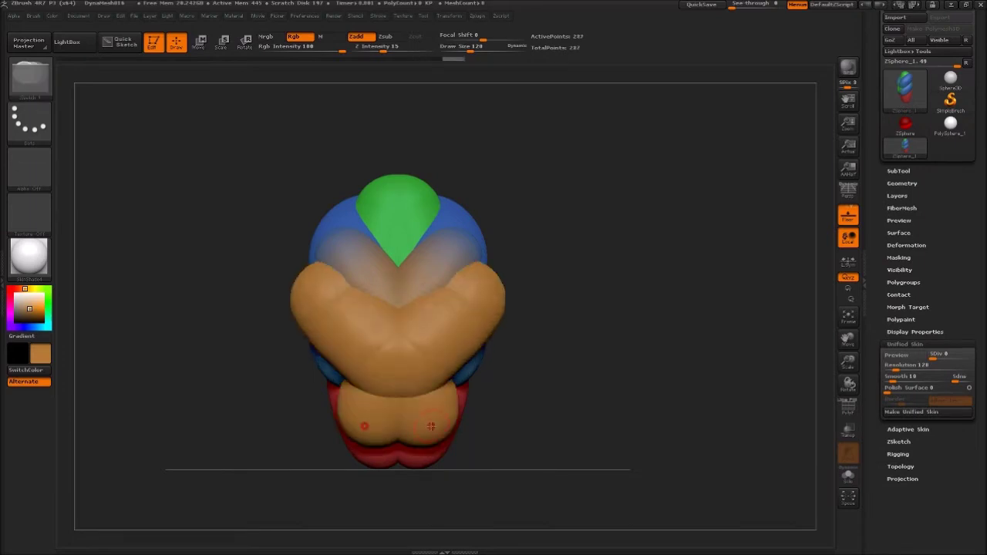
{"action": "mouse_move", "coordinate": [327, 288]}
{"action": "left_mouse_down", "text": "shift"}
{"action": "mouse_move", "coordinate": [364, 333]}
{"action": "mouse_move", "coordinate": [397, 417]}
{"action": "left_mouse_up", "text": "shift"}
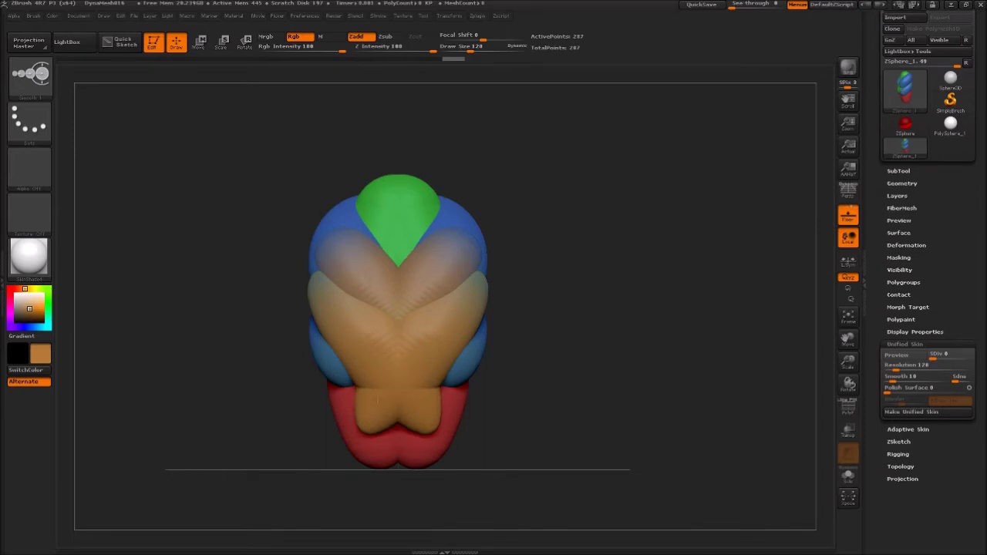
{"action": "left_click_drag", "start_coordinate": [397, 416], "coordinate": [374, 395], "text": "shift"}
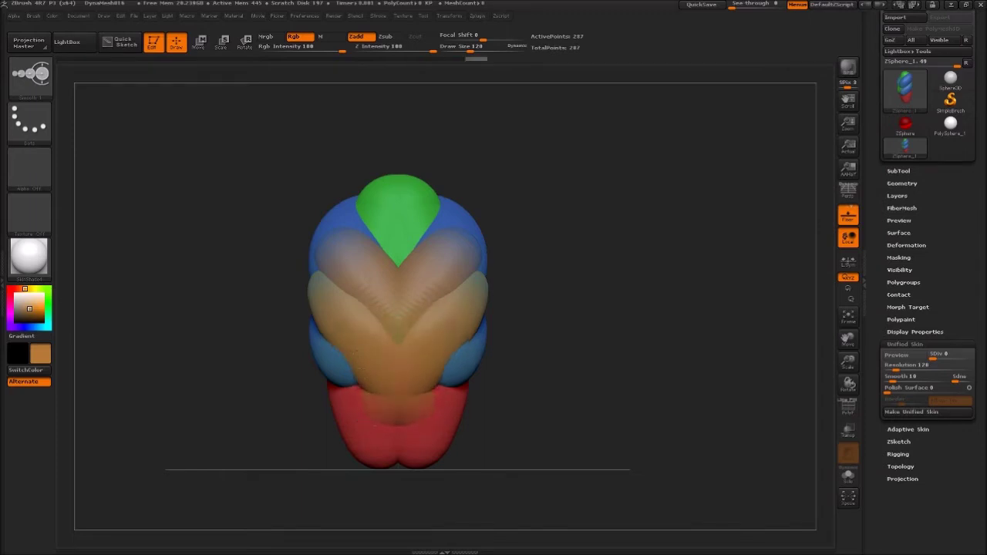
{"action": "mouse_move", "coordinate": [377, 330]}
{"action": "left_mouse_down", "text": "shift"}
{"action": "mouse_move", "coordinate": [323, 292]}
{"action": "mouse_move", "coordinate": [304, 262]}
{"action": "left_mouse_up", "text": "shift"}
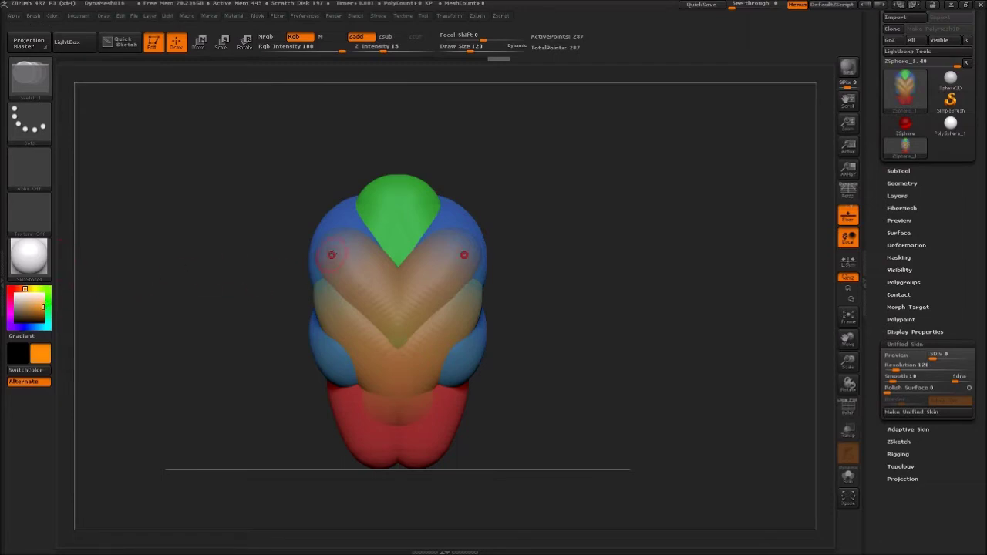
- Build a tall orange mass over the upper body, smooth the lower lobe, then select red
{"action": "left_click_drag", "start_coordinate": [398, 266], "coordinate": [396, 110]}
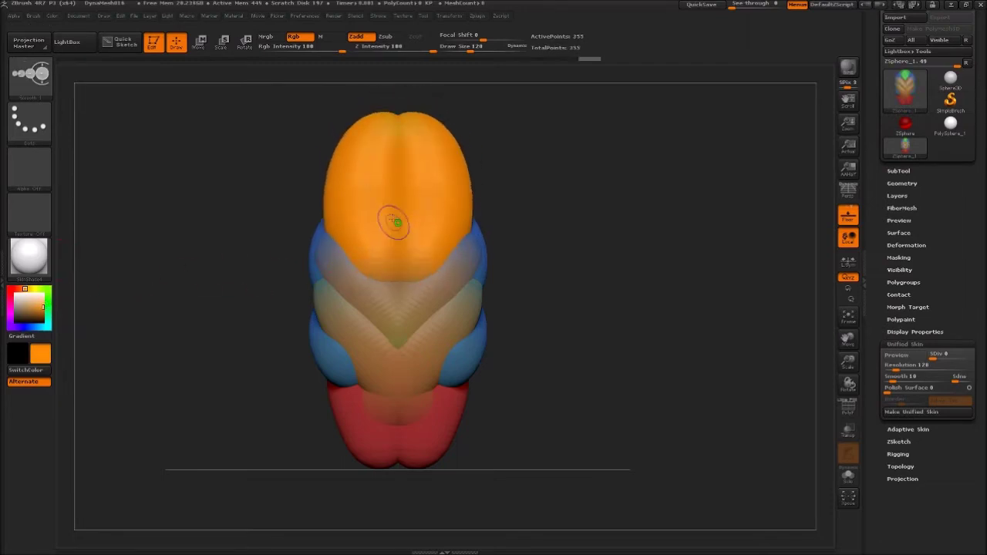
{"action": "left_click_drag", "start_coordinate": [397, 128], "coordinate": [398, 311], "text": "shift"}
{"action": "left_click_drag", "start_coordinate": [396, 110], "coordinate": [405, 284], "text": "shift"}
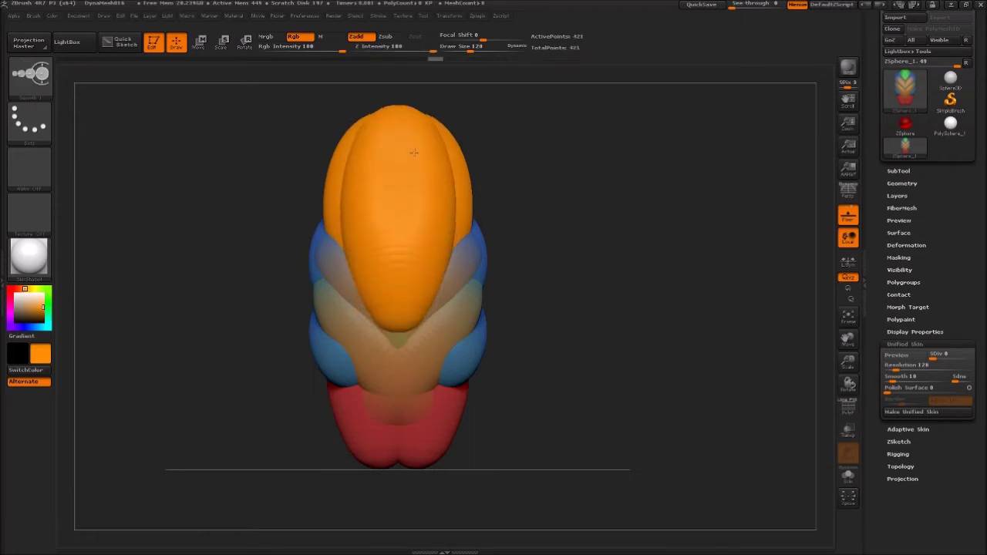
{"action": "key", "text": "shift"}
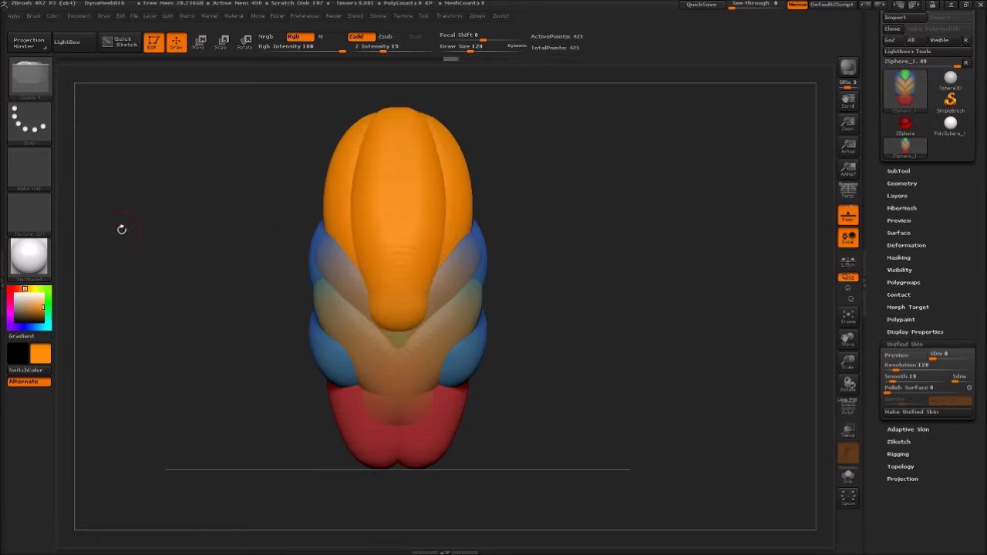
{"action": "left_click_drag", "start_coordinate": [12, 287], "coordinate": [22, 288]}
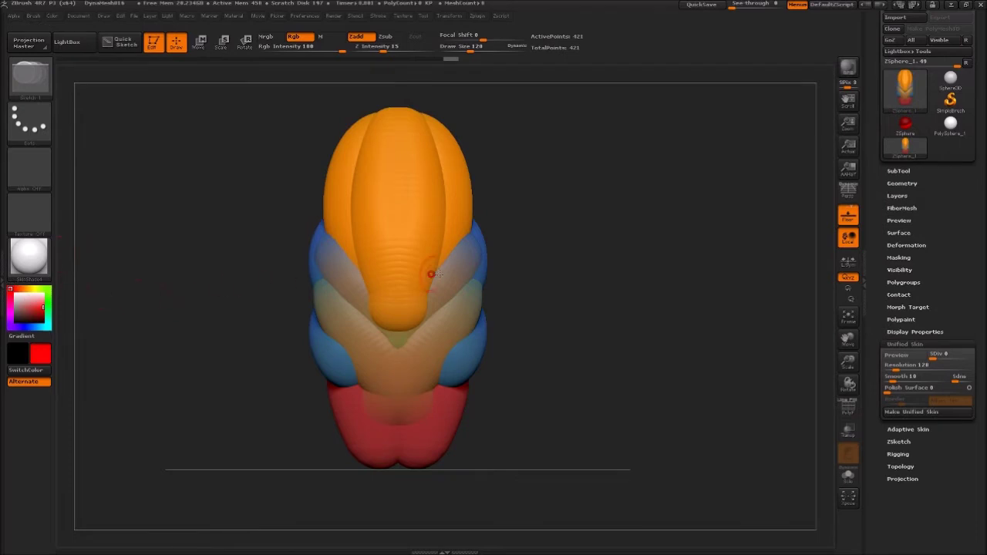
- Sketch red strokes across the upper body and grow them into large mirrored shoulder lobes
{"action": "left_click_drag", "start_coordinate": [565, 281], "coordinate": [586, 270]}
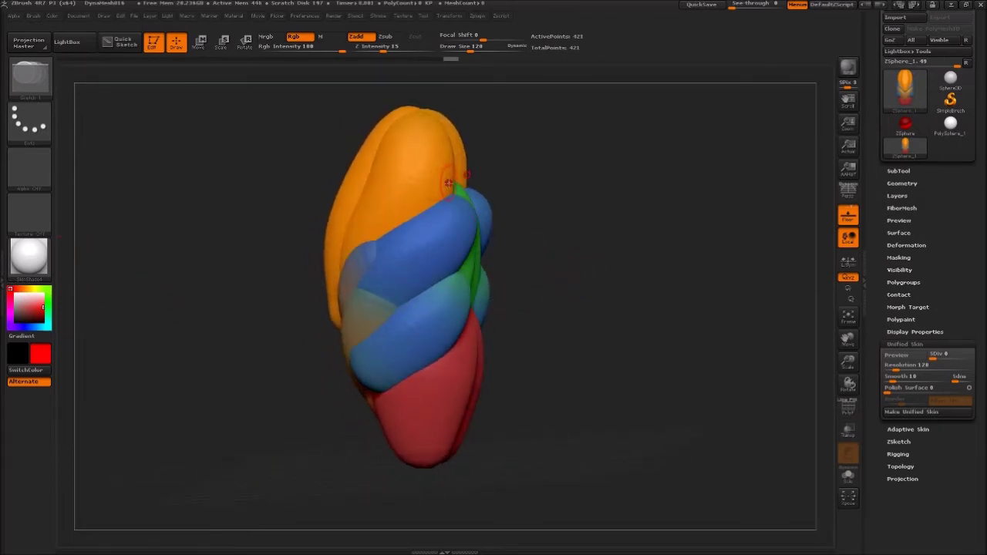
{"action": "left_click_drag", "start_coordinate": [447, 183], "coordinate": [347, 239]}
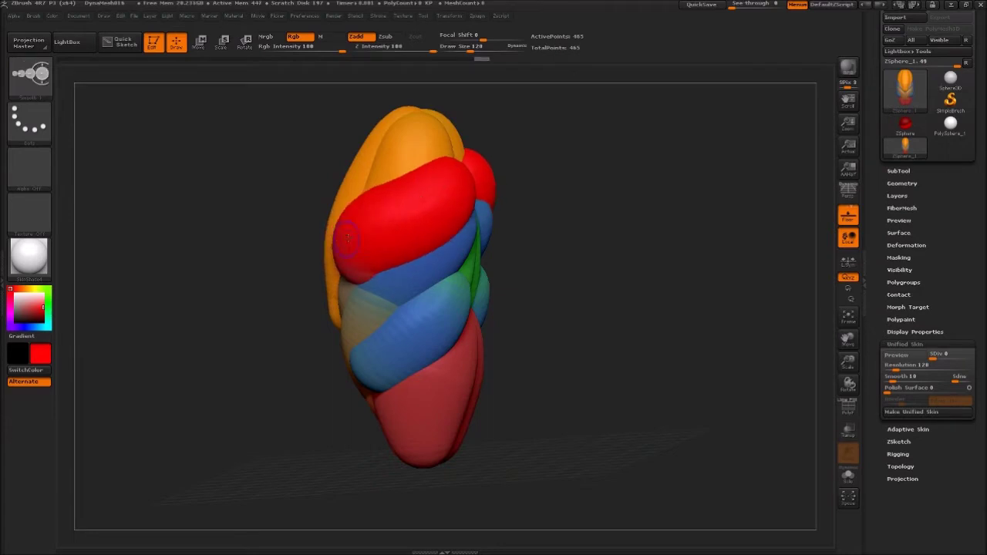
{"action": "key", "text": "shift"}
{"action": "mouse_move", "coordinate": [551, 268]}
{"action": "left_mouse_down"}
{"action": "mouse_move", "coordinate": [597, 347]}
{"action": "mouse_move", "coordinate": [635, 357]}
{"action": "left_mouse_up"}
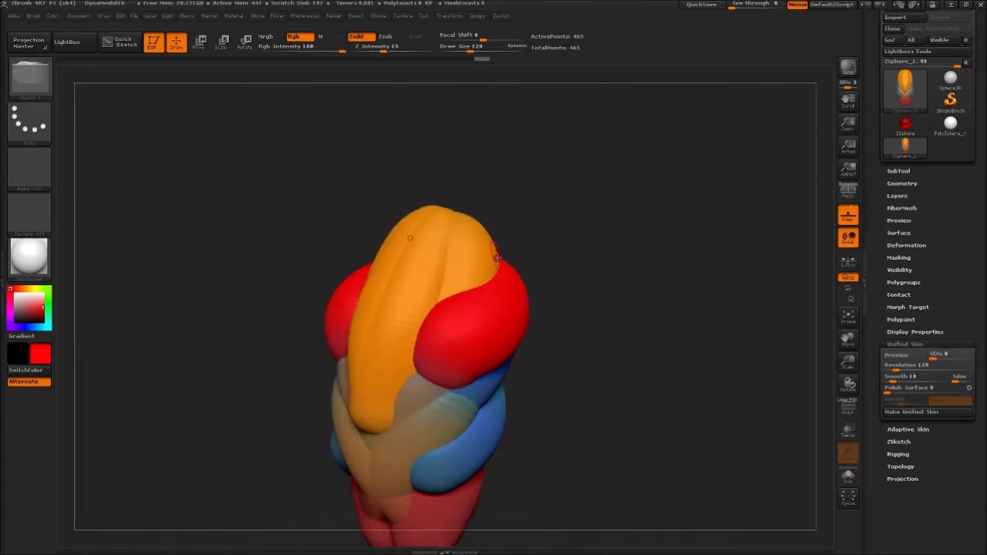
{"action": "mouse_move", "coordinate": [494, 256]}
{"action": "left_mouse_down", "text": "shift"}
{"action": "mouse_move", "coordinate": [510, 273]}
{"action": "mouse_move", "coordinate": [478, 308]}
{"action": "mouse_move", "coordinate": [591, 324]}
{"action": "mouse_move", "coordinate": [550, 296]}
{"action": "mouse_move", "coordinate": [510, 312]}
{"action": "left_mouse_up", "text": "shift"}
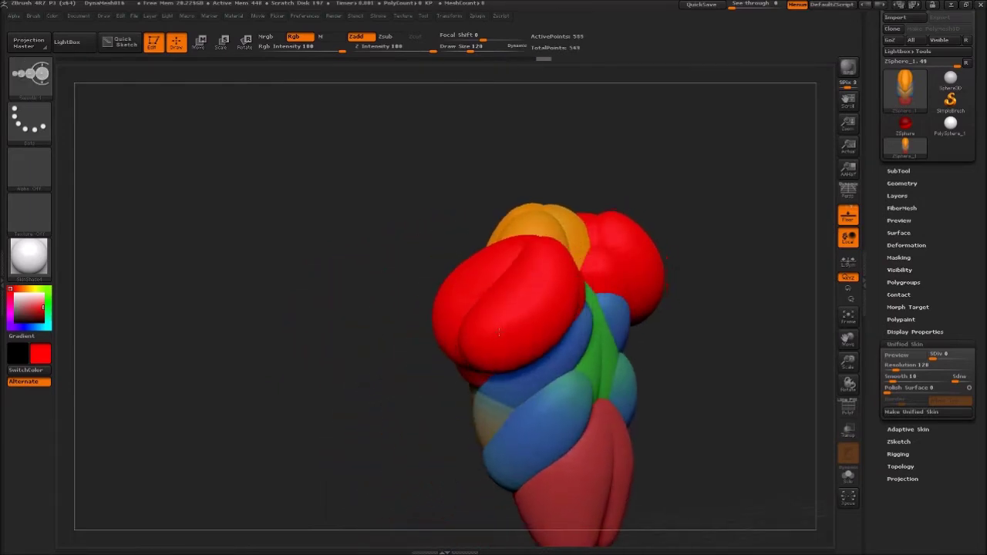
{"action": "left_click_drag", "start_coordinate": [360, 346], "coordinate": [397, 331], "text": "shift"}
{"action": "left_click_drag", "start_coordinate": [436, 210], "coordinate": [441, 293], "text": "alt"}
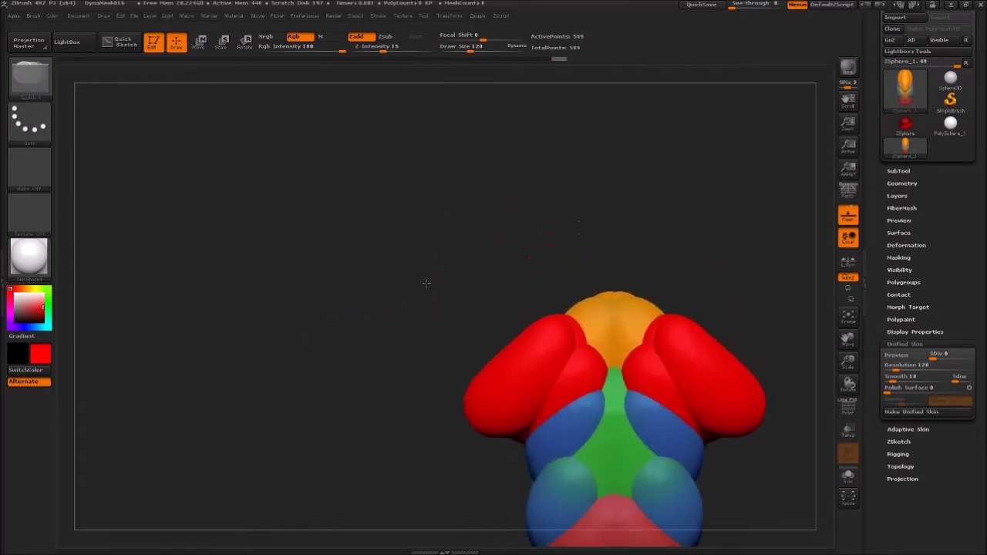
- Add mirrored yellow-green spheres on top of both red shoulder masses, then frame the model
{"action": "left_click", "coordinate": [41, 289]}
{"action": "left_click_drag", "start_coordinate": [444, 250], "coordinate": [536, 301]}
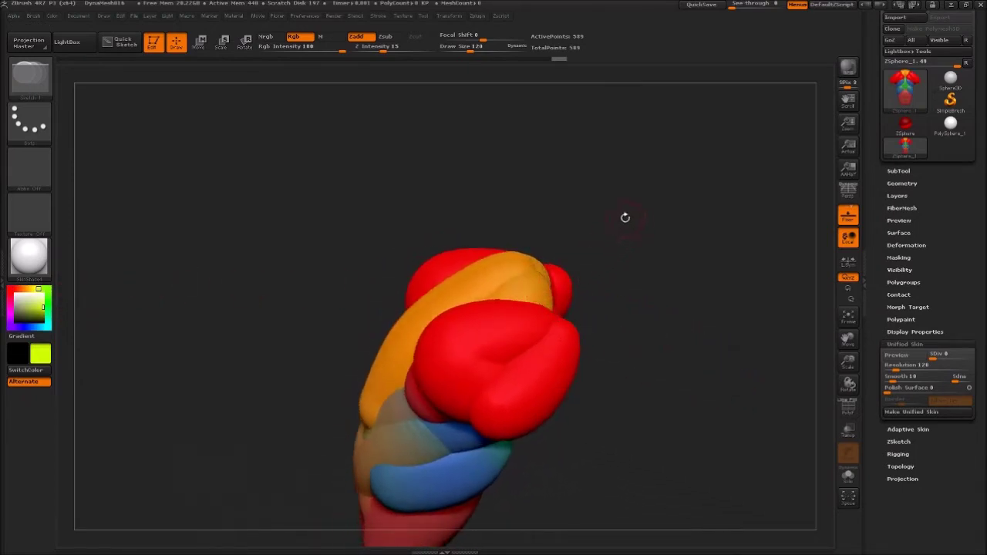
{"action": "left_click_drag", "start_coordinate": [634, 221], "coordinate": [573, 192]}
{"action": "mouse_move", "coordinate": [472, 186]}
{"action": "left_mouse_down"}
{"action": "mouse_move", "coordinate": [318, 262]}
{"action": "mouse_move", "coordinate": [314, 278]}
{"action": "mouse_move", "coordinate": [490, 309]}
{"action": "mouse_move", "coordinate": [469, 377]}
{"action": "mouse_move", "coordinate": [438, 347]}
{"action": "mouse_move", "coordinate": [523, 339]}
{"action": "left_mouse_up"}
{"action": "left_click", "coordinate": [497, 323]}
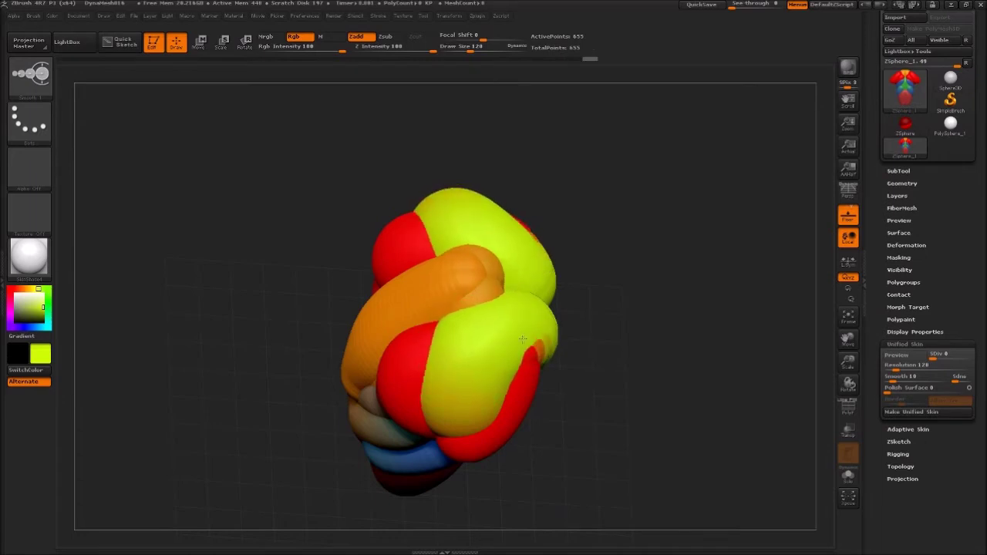
{"action": "mouse_move", "coordinate": [515, 321]}
{"action": "left_mouse_down"}
{"action": "mouse_move", "coordinate": [501, 339]}
{"action": "mouse_move", "coordinate": [483, 319]}
{"action": "mouse_move", "coordinate": [435, 347]}
{"action": "mouse_move", "coordinate": [496, 367]}
{"action": "mouse_move", "coordinate": [496, 383]}
{"action": "left_mouse_up"}
{"action": "mouse_move", "coordinate": [600, 439]}
{"action": "left_mouse_down"}
{"action": "mouse_move", "coordinate": [595, 357]}
{"action": "mouse_move", "coordinate": [523, 254]}
{"action": "left_mouse_up"}
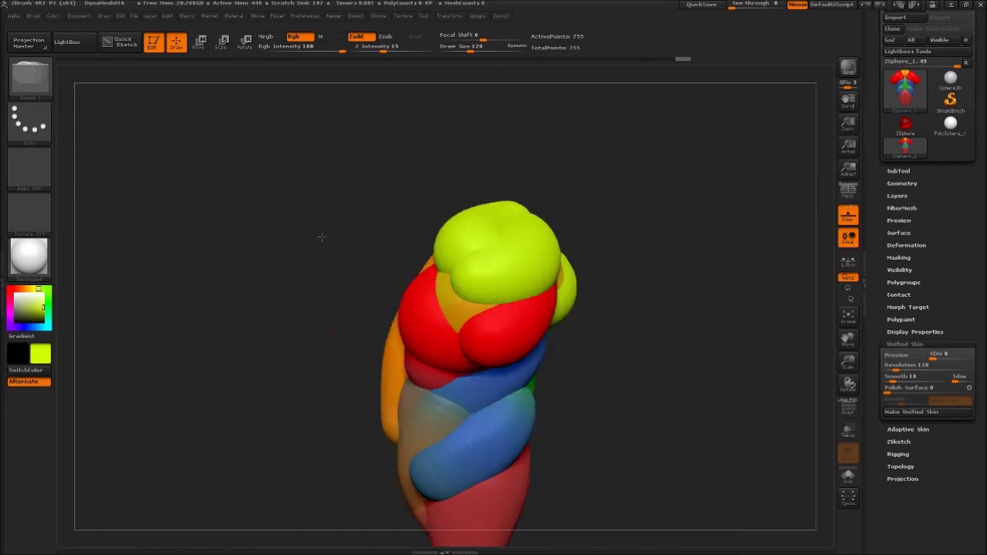
{"action": "left_click_drag", "start_coordinate": [322, 237], "coordinate": [331, 227], "text": "shift"}
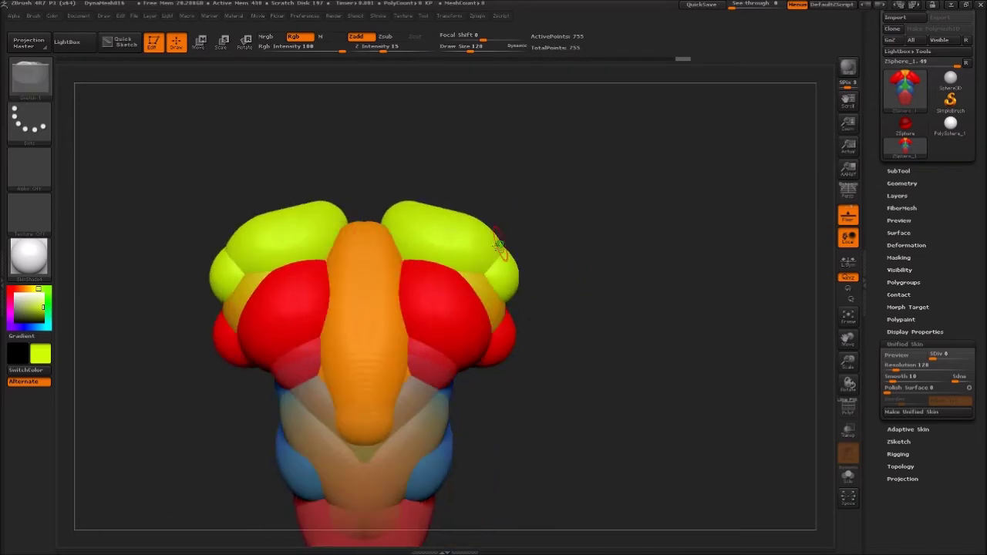
{"action": "left_click_drag", "start_coordinate": [176, 360], "coordinate": [177, 348]}
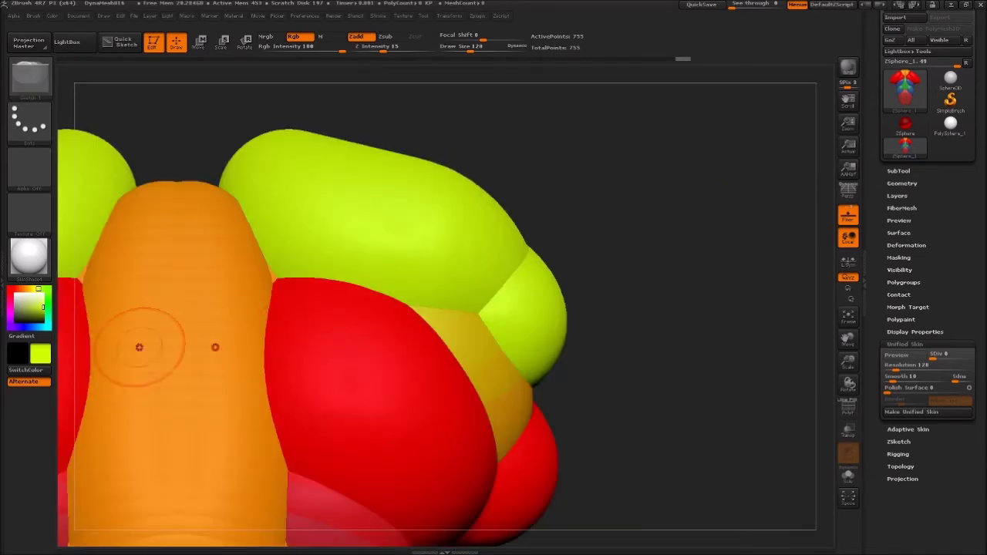
{"action": "key", "text": "f"}
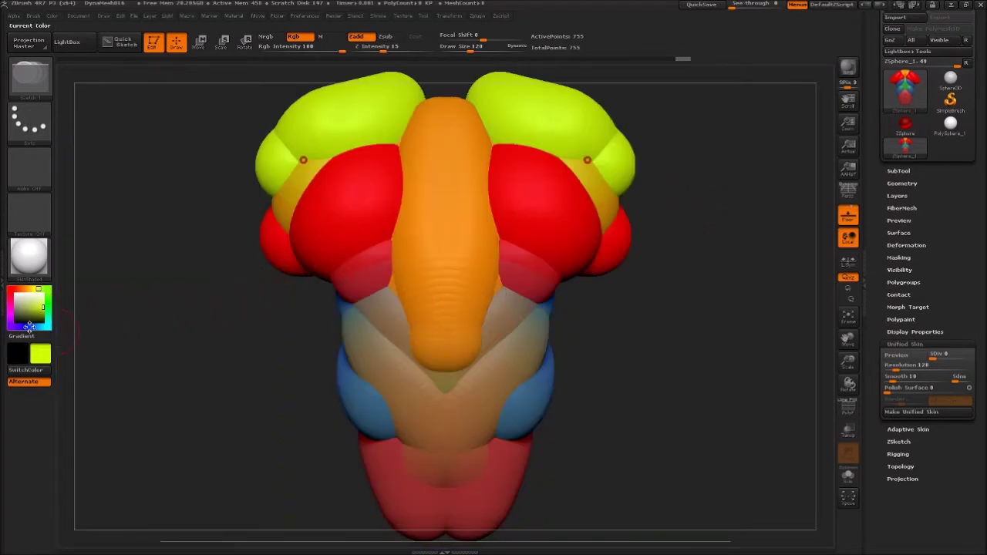
- Select blue and sketch mirrored arms out from the yellow shoulder blobs
{"action": "left_click", "coordinate": [28, 328]}
{"action": "mouse_move", "coordinate": [238, 325]}
{"action": "left_mouse_down"}
{"action": "mouse_move", "coordinate": [357, 327]}
{"action": "mouse_move", "coordinate": [369, 238]}
{"action": "left_mouse_up"}
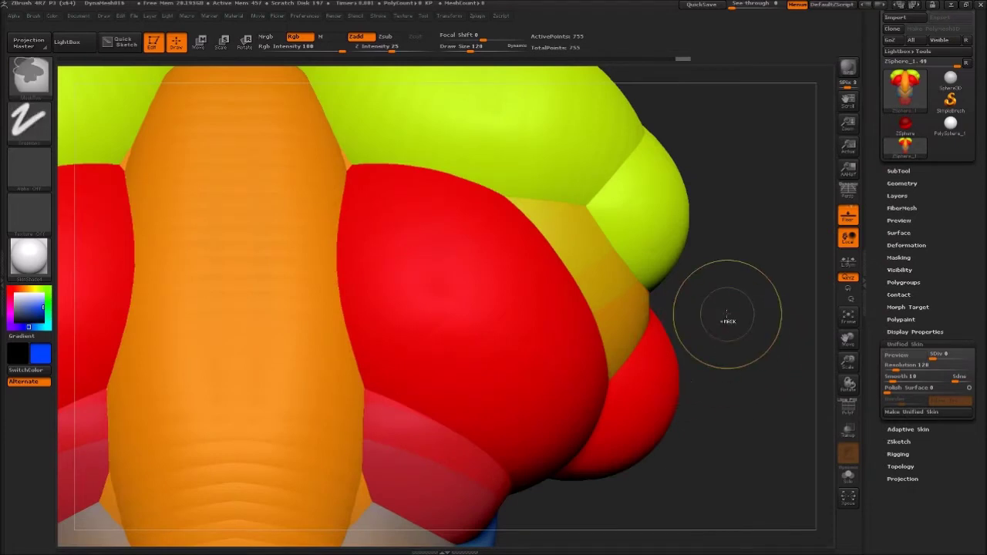
{"action": "key", "text": "f"}
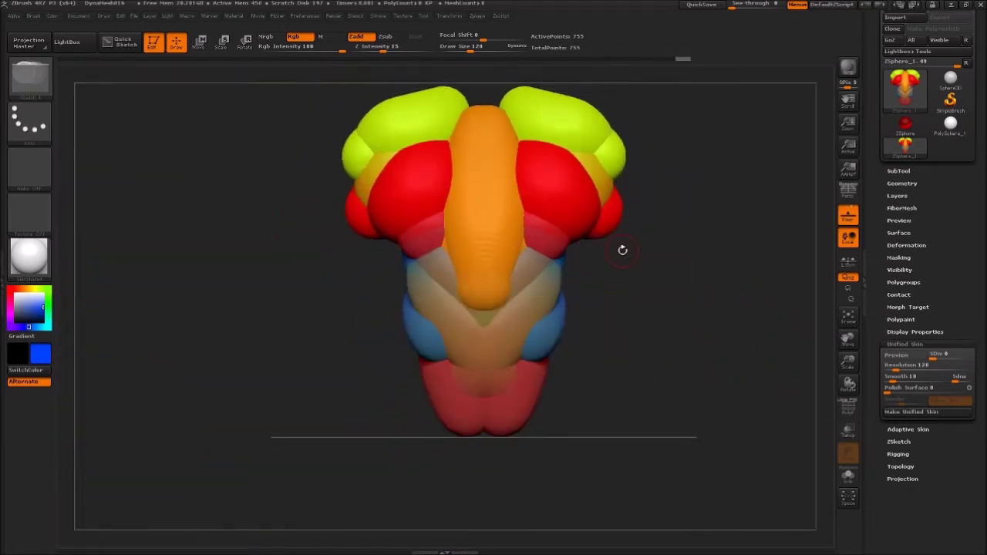
{"action": "left_click_drag", "start_coordinate": [315, 263], "coordinate": [411, 257], "text": "alt"}
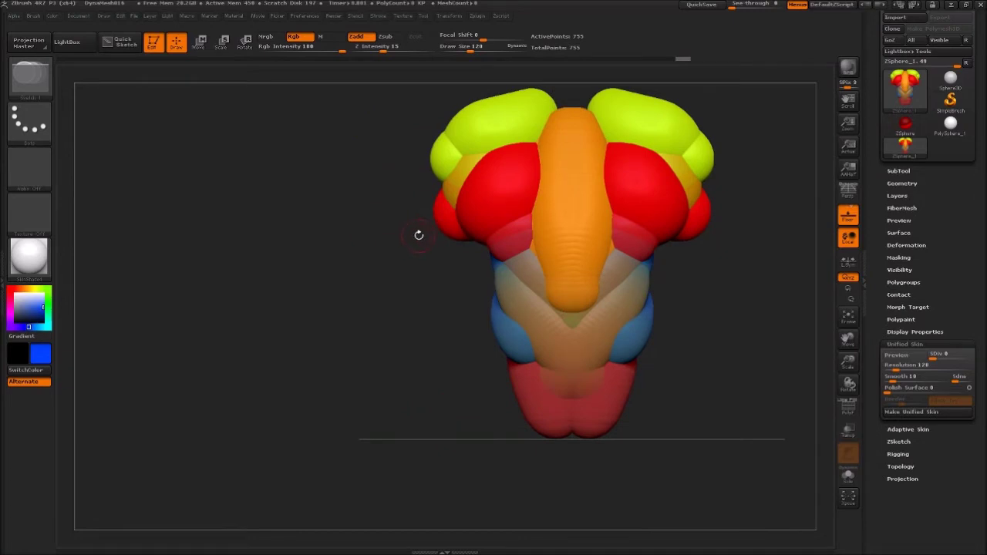
{"action": "mouse_move", "coordinate": [444, 190]}
{"action": "left_mouse_down"}
{"action": "mouse_move", "coordinate": [376, 235]}
{"action": "mouse_move", "coordinate": [398, 296]}
{"action": "mouse_move", "coordinate": [459, 363]}
{"action": "mouse_move", "coordinate": [611, 334]}
{"action": "left_mouse_up"}
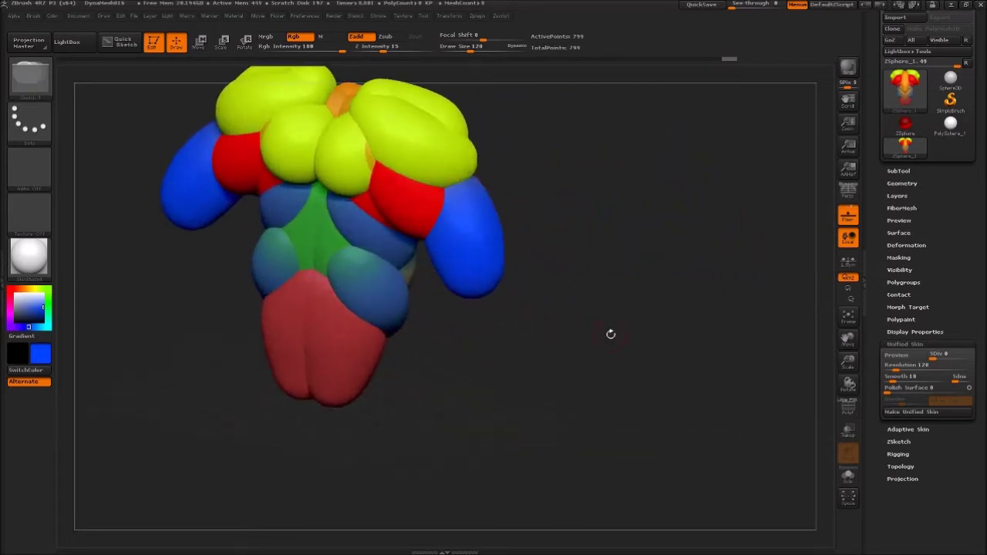
{"action": "left_click_drag", "start_coordinate": [412, 161], "coordinate": [435, 179]}
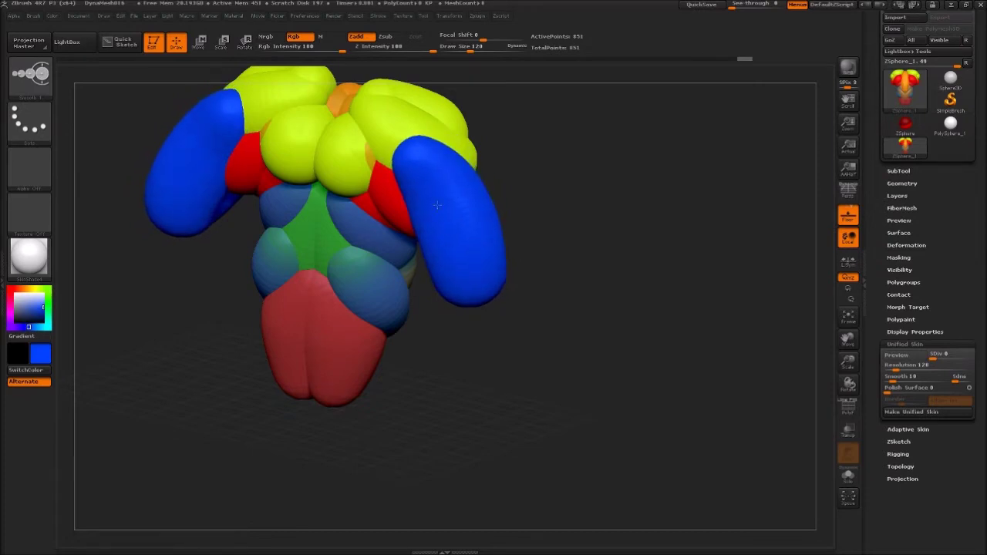
- Widen, lengthen and swing the blue arms outward and downward
{"action": "left_click_drag", "start_coordinate": [450, 363], "coordinate": [432, 299]}
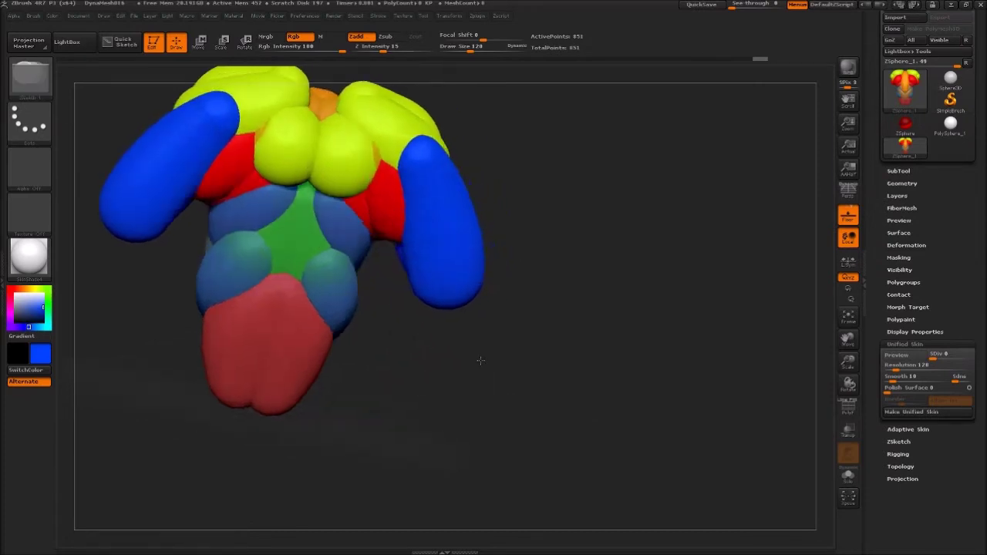
{"action": "left_click_drag", "start_coordinate": [378, 176], "coordinate": [366, 200]}
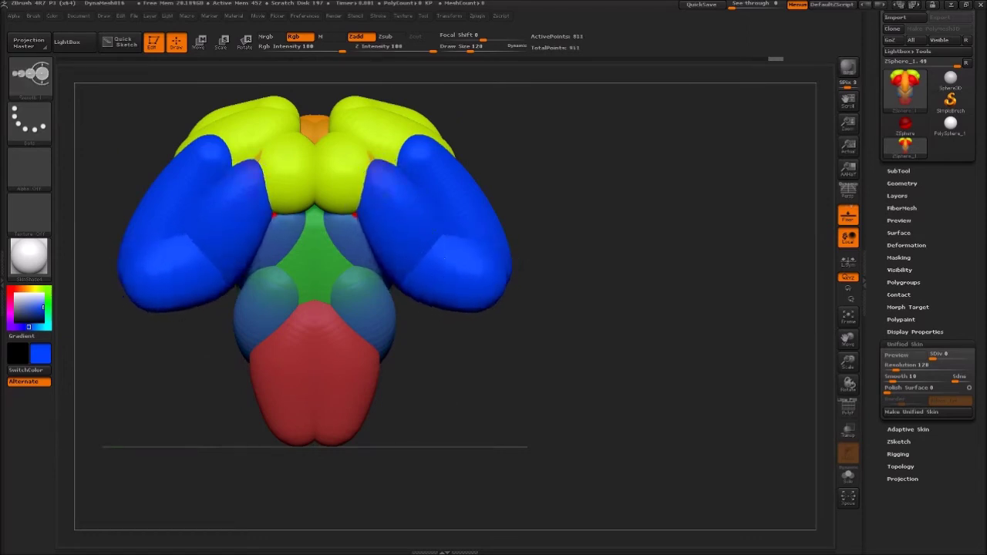
{"action": "left_click_drag", "start_coordinate": [415, 249], "coordinate": [442, 245]}
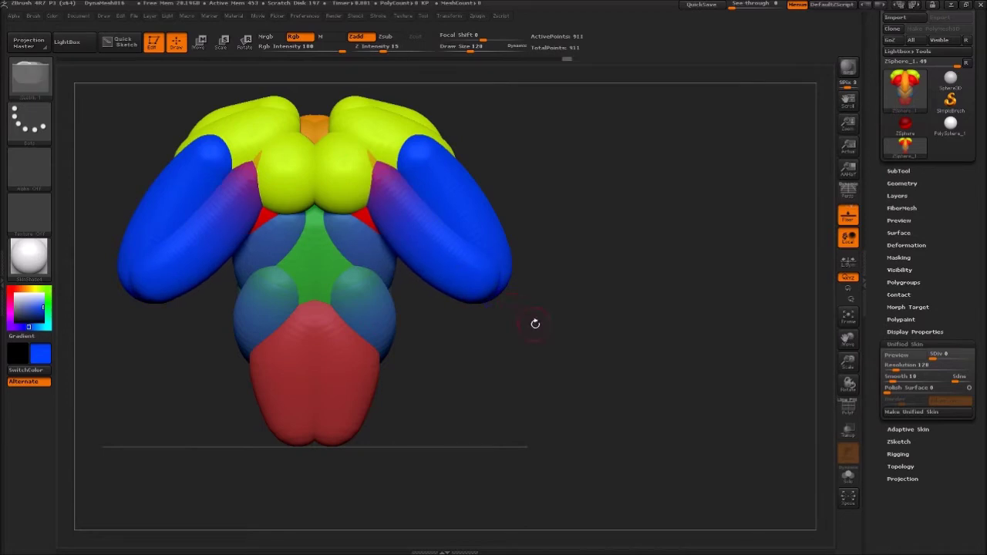
{"action": "left_click_drag", "start_coordinate": [533, 324], "coordinate": [427, 339]}
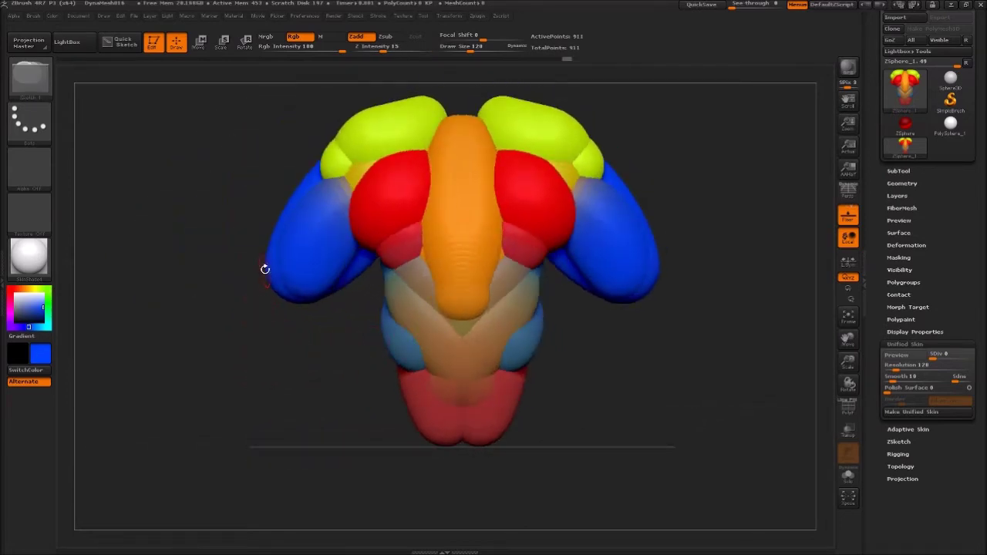
{"action": "mouse_move", "coordinate": [272, 248]}
{"action": "left_mouse_down"}
{"action": "mouse_move", "coordinate": [254, 332]}
{"action": "mouse_move", "coordinate": [279, 242]}
{"action": "left_mouse_up"}
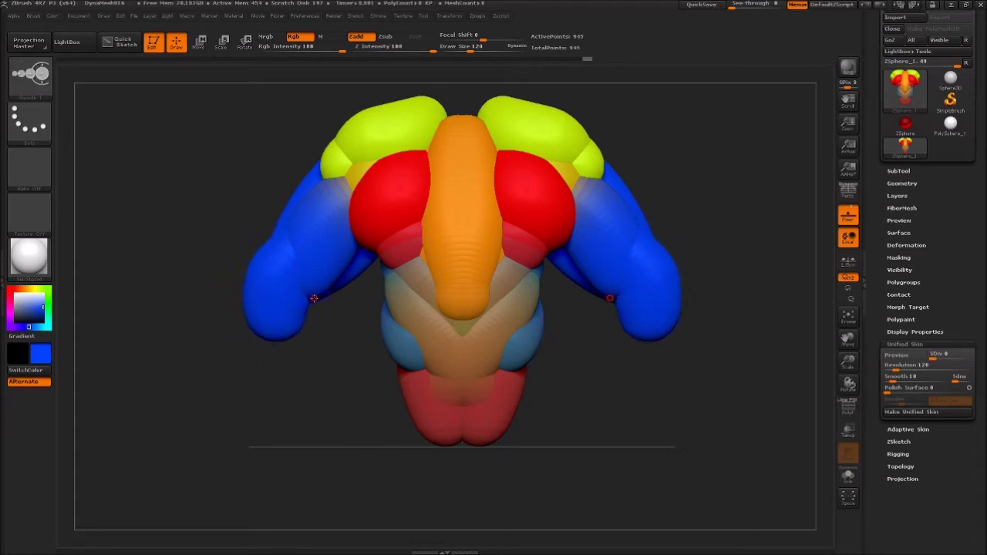
{"action": "mouse_move", "coordinate": [338, 284]}
{"action": "left_mouse_down"}
{"action": "mouse_move", "coordinate": [328, 264]}
{"action": "mouse_move", "coordinate": [331, 283]}
{"action": "mouse_move", "coordinate": [240, 330]}
{"action": "left_mouse_up"}
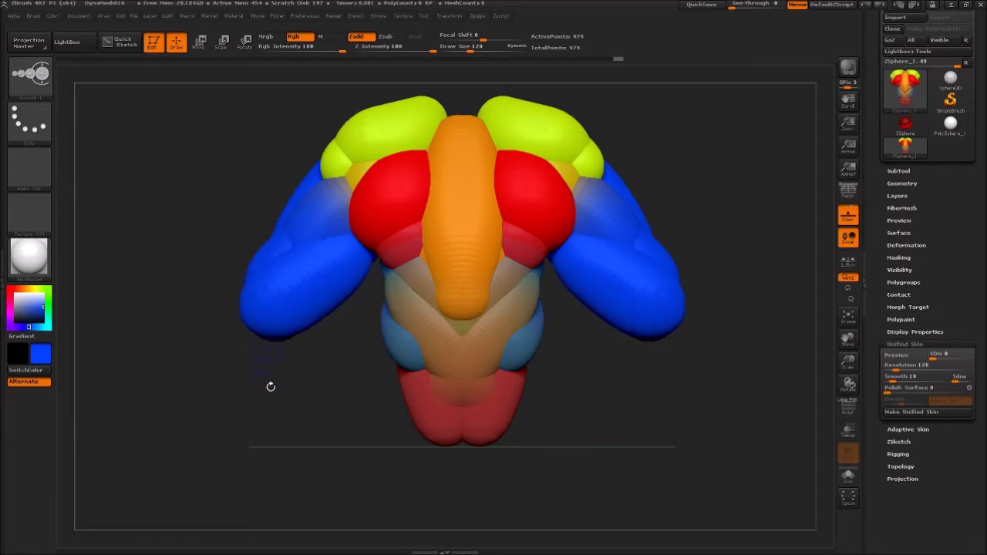
{"action": "left_click_drag", "start_coordinate": [283, 410], "coordinate": [288, 414], "text": "alt"}
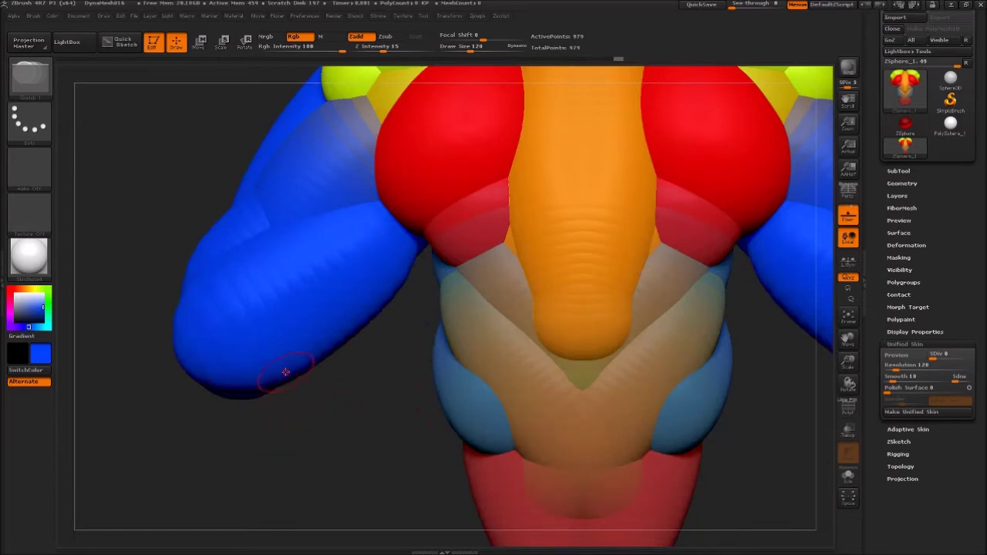
{"action": "mouse_move", "coordinate": [397, 436]}
{"action": "left_mouse_down", "text": "alt"}
{"action": "mouse_move", "coordinate": [267, 363]}
{"action": "mouse_move", "coordinate": [334, 388]}
{"action": "left_mouse_up", "text": "alt"}
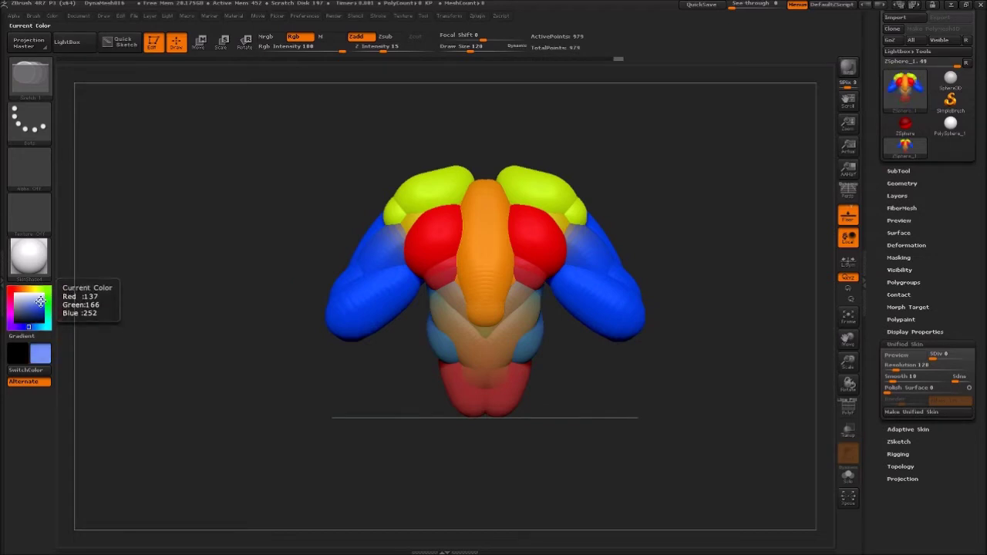
- Add deeper blue spheres at both arm ends and stretch them into elongated ovals
{"action": "left_click", "coordinate": [42, 306]}
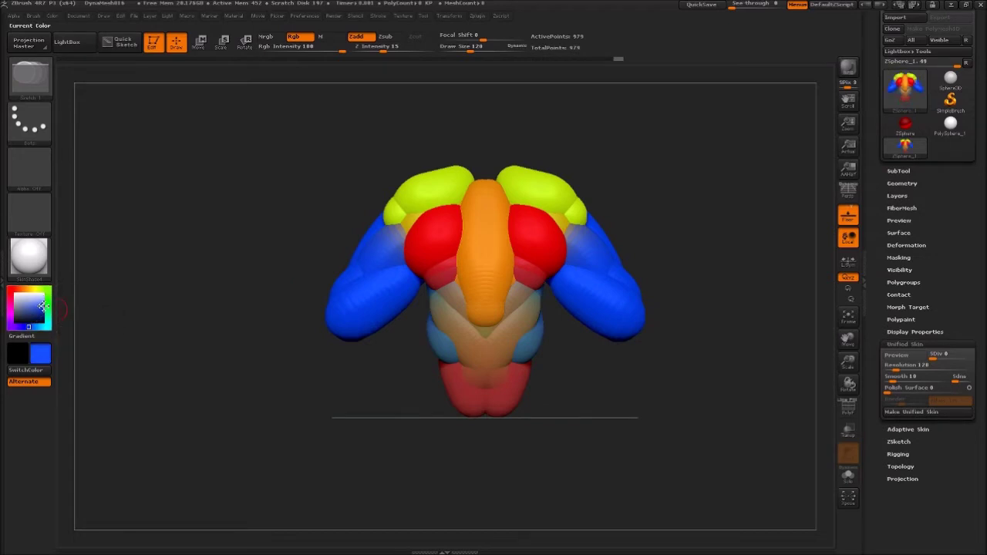
{"action": "left_click_drag", "start_coordinate": [167, 325], "coordinate": [343, 357]}
{"action": "mouse_move", "coordinate": [424, 307]}
{"action": "left_mouse_down"}
{"action": "mouse_move", "coordinate": [415, 328]}
{"action": "mouse_move", "coordinate": [436, 326]}
{"action": "left_mouse_up"}
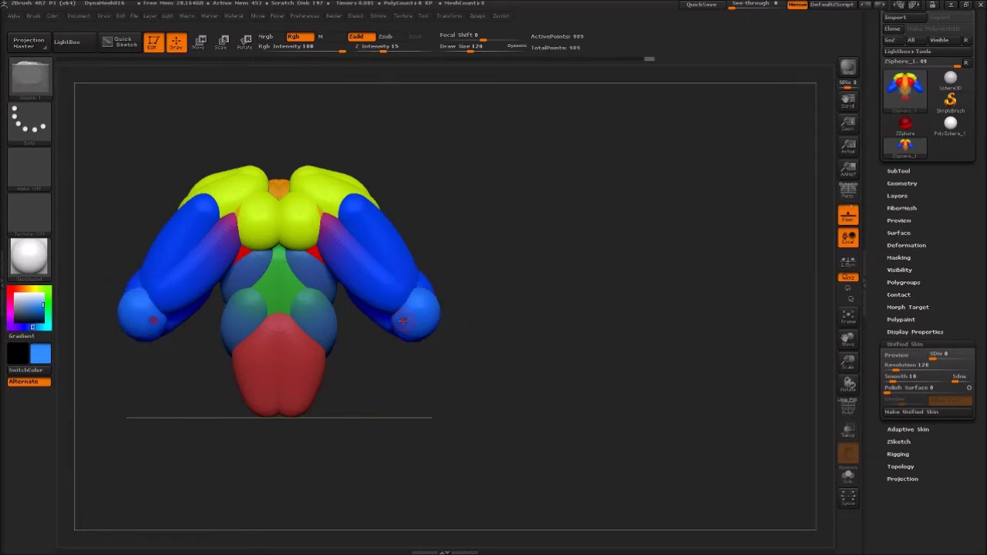
{"action": "left_click_drag", "start_coordinate": [417, 334], "coordinate": [395, 336]}
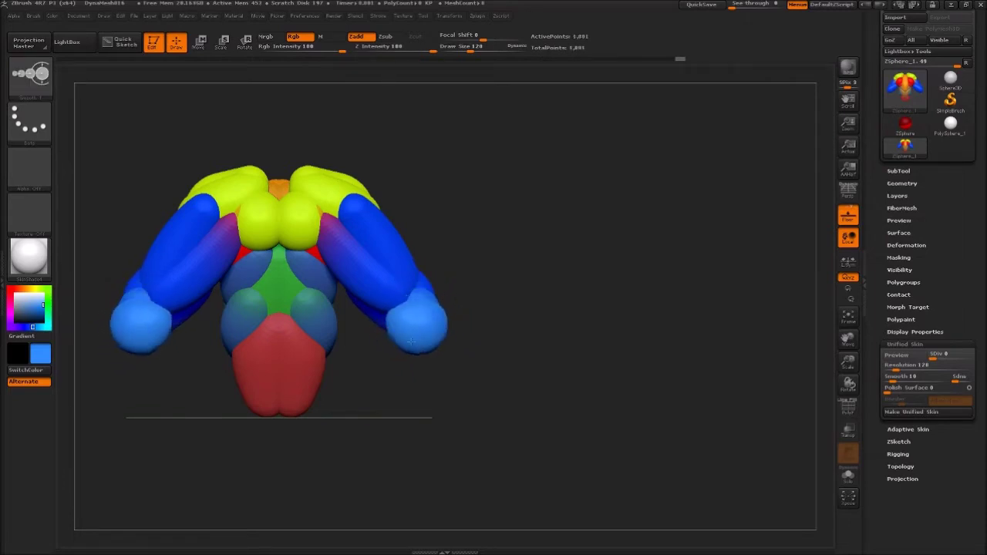
{"action": "left_click_drag", "start_coordinate": [420, 293], "coordinate": [429, 314]}
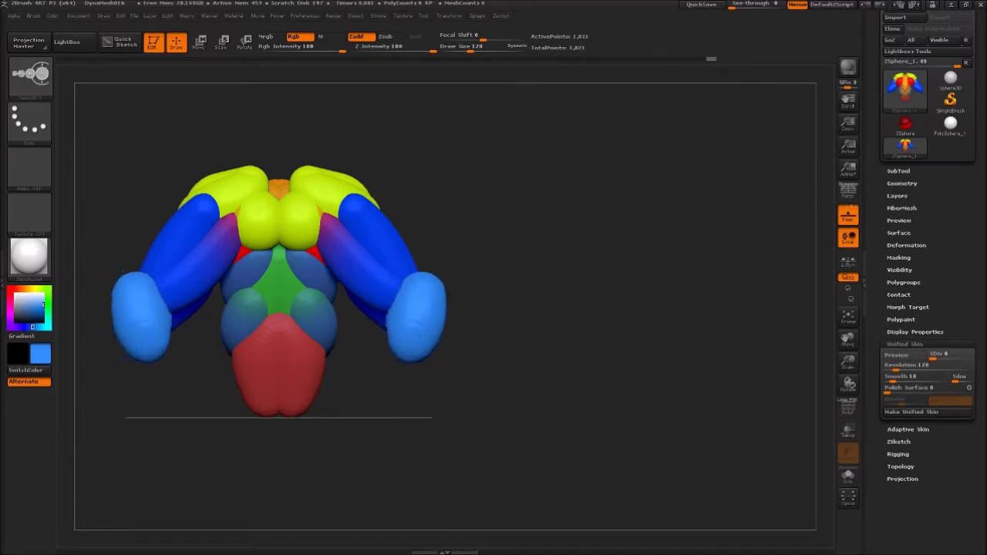
{"action": "key", "text": "a"}
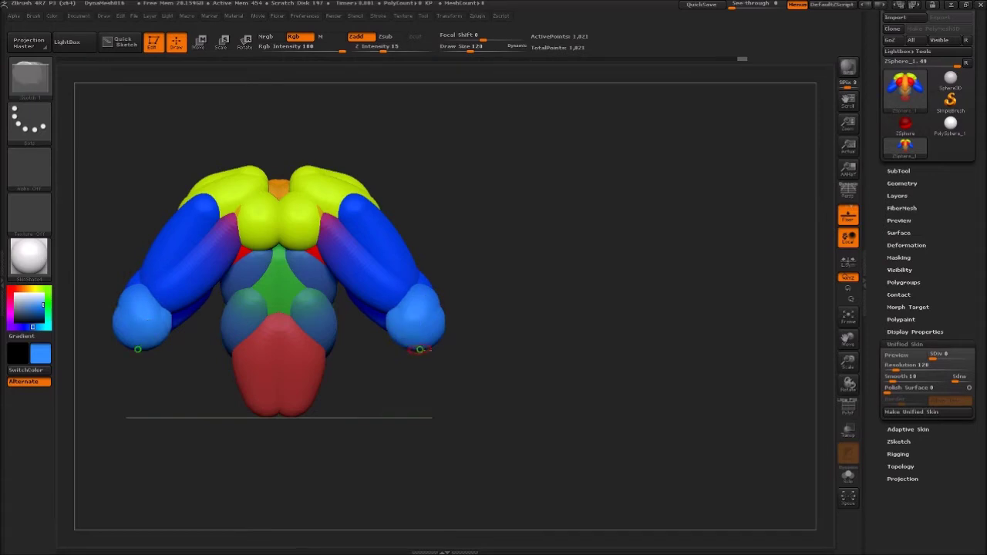
- Add big mirrored dark-blue spheres at the arm ends, resize them, then undo the last change
{"action": "mouse_move", "coordinate": [480, 392]}
{"action": "left_mouse_down"}
{"action": "mouse_move", "coordinate": [414, 393]}
{"action": "mouse_move", "coordinate": [485, 391]}
{"action": "left_mouse_up"}
{"action": "left_click_drag", "start_coordinate": [39, 307], "coordinate": [397, 251]}
{"action": "mouse_move", "coordinate": [565, 363]}
{"action": "left_mouse_down"}
{"action": "mouse_move", "coordinate": [402, 389]}
{"action": "mouse_move", "coordinate": [378, 382]}
{"action": "mouse_move", "coordinate": [378, 354]}
{"action": "left_mouse_up"}
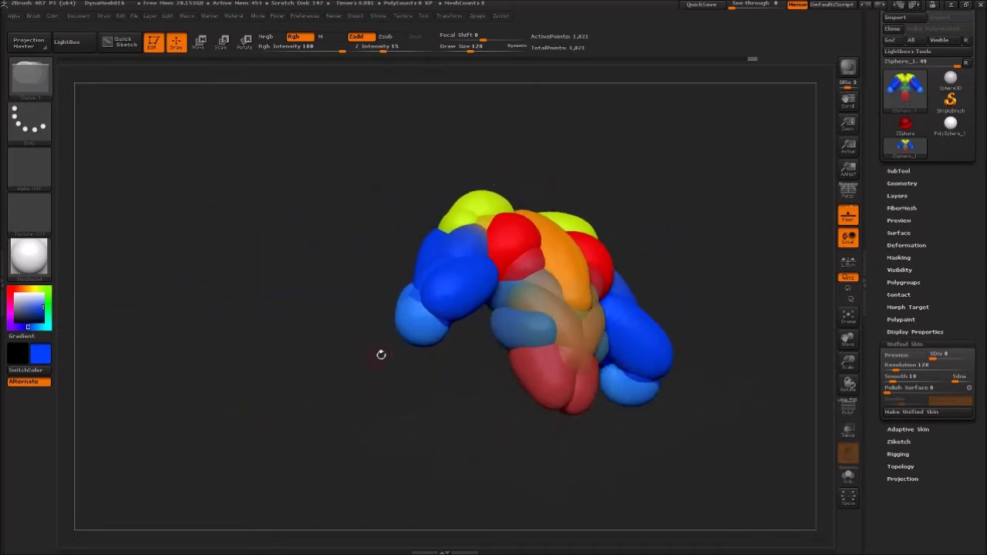
{"action": "left_click_drag", "start_coordinate": [412, 313], "coordinate": [421, 331]}
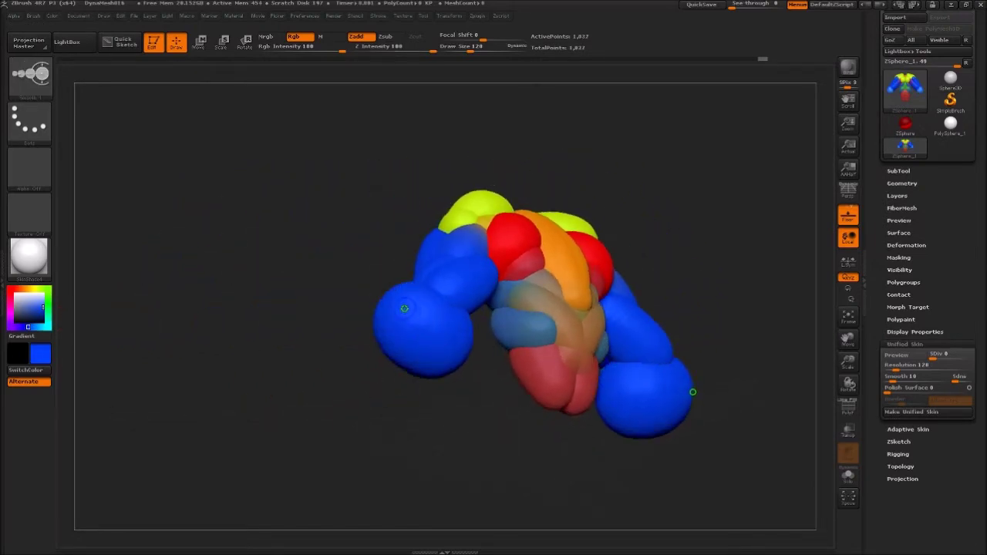
{"action": "mouse_move", "coordinate": [380, 357]}
{"action": "left_mouse_down", "text": "shift"}
{"action": "mouse_move", "coordinate": [366, 353]}
{"action": "mouse_move", "coordinate": [389, 327]}
{"action": "left_mouse_up", "text": "shift"}
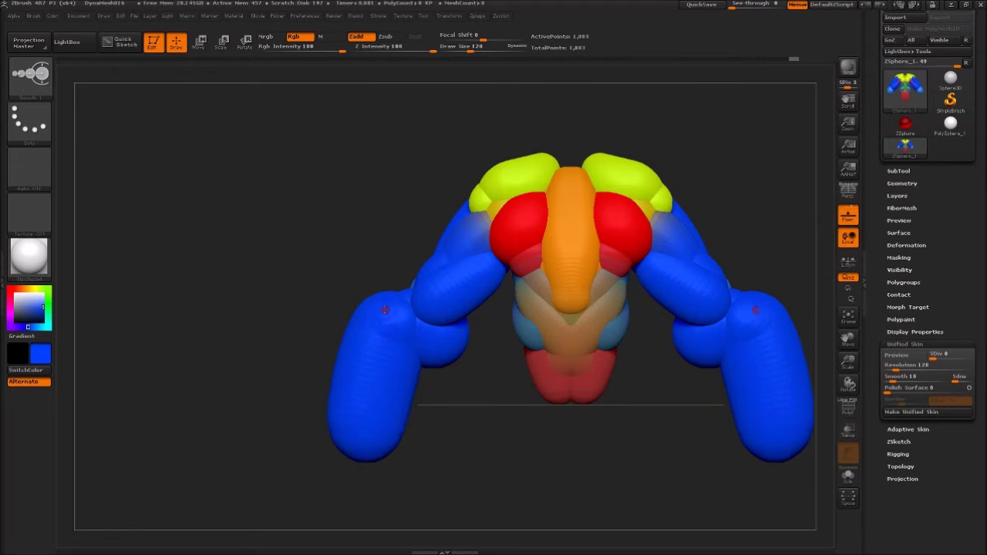
{"action": "left_click_drag", "start_coordinate": [446, 358], "coordinate": [417, 384]}
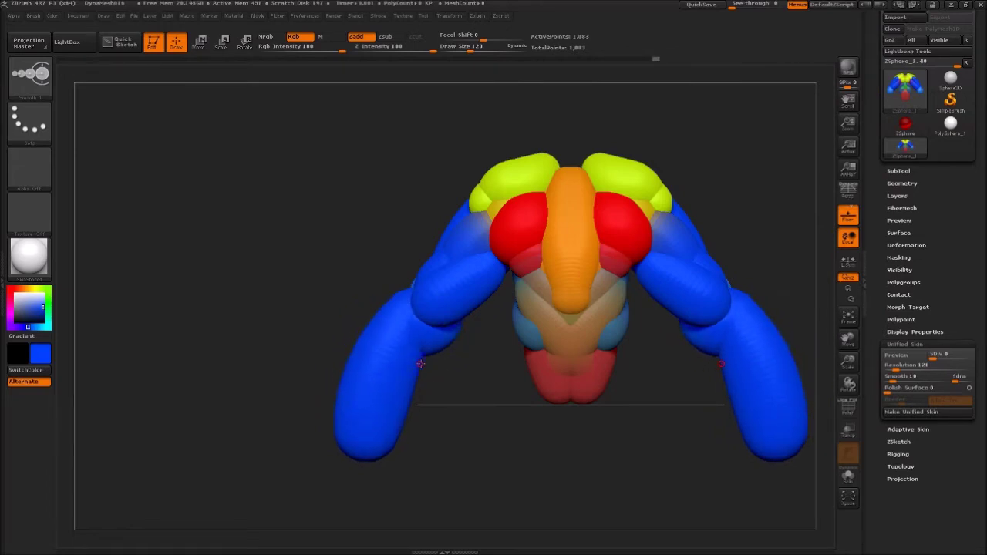
{"action": "key", "text": "shift"}
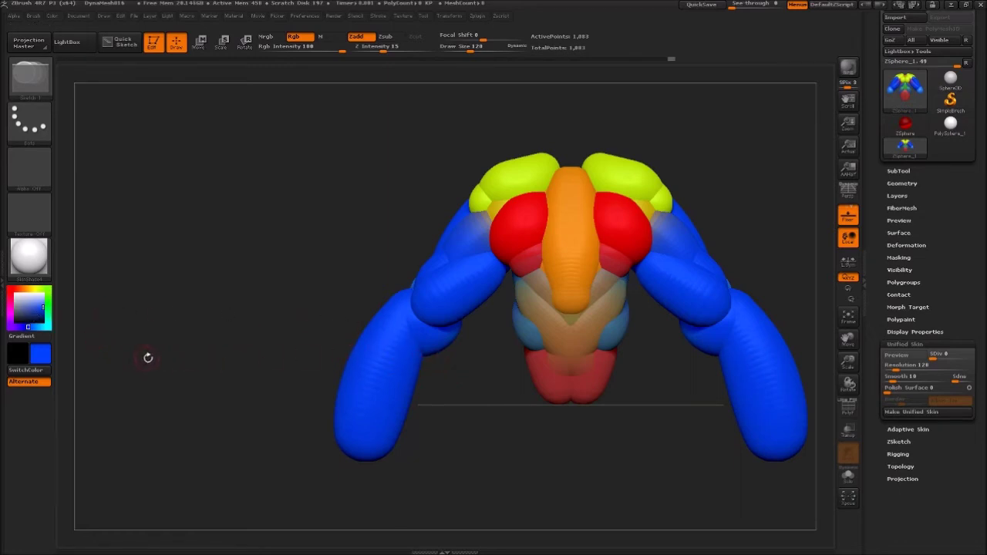
{"action": "key", "text": "shift"}
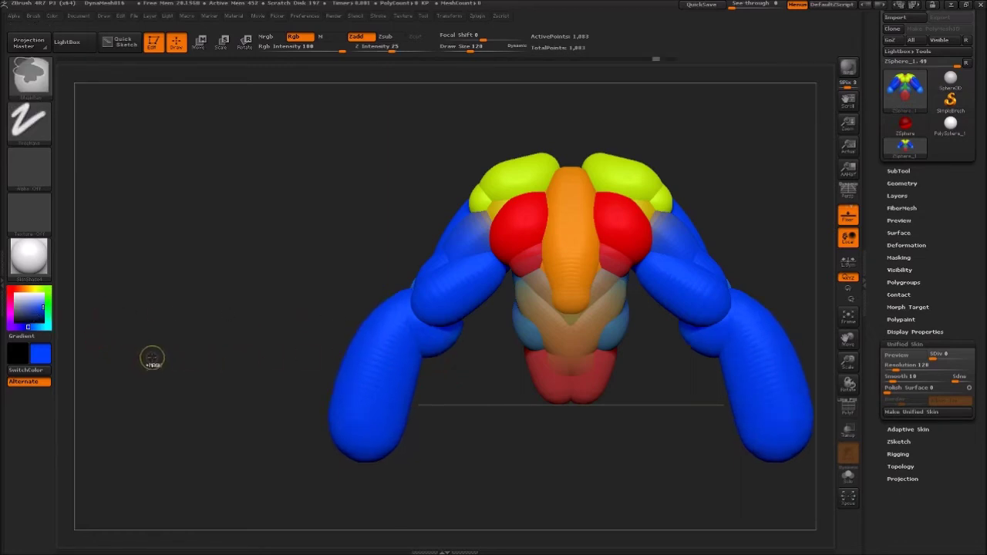
{"action": "key", "text": "ctrl+z"}
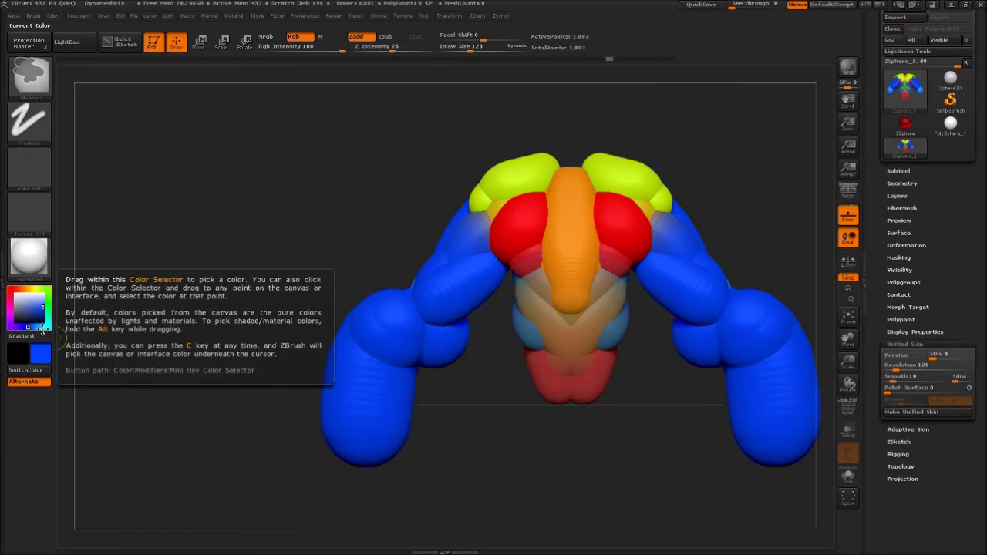
- Thicken both lower blue arms, extend them downward and round off their ends
{"action": "key", "text": "ctrl+shift+z"}
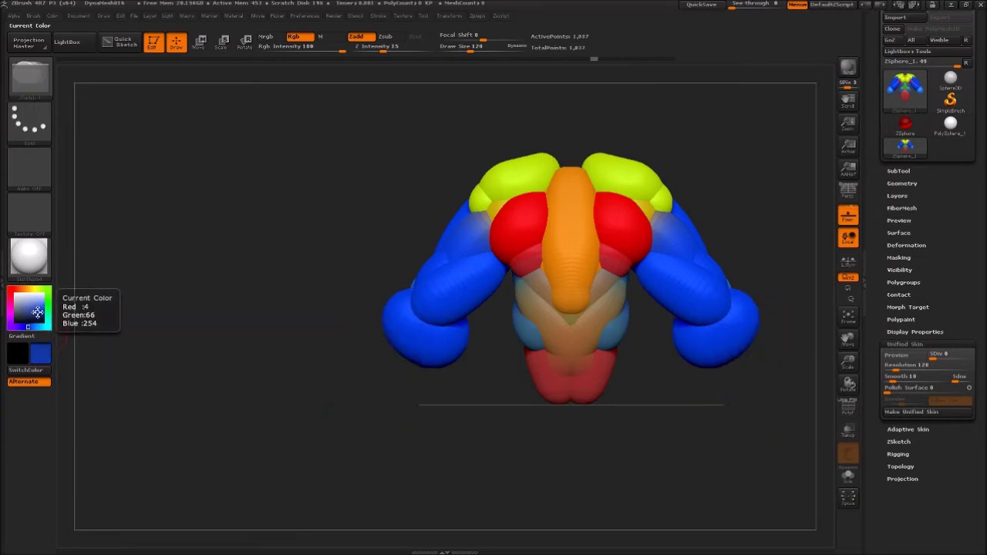
{"action": "mouse_move", "coordinate": [396, 310]}
{"action": "left_mouse_down"}
{"action": "mouse_move", "coordinate": [350, 371]}
{"action": "mouse_move", "coordinate": [386, 318]}
{"action": "left_mouse_up"}
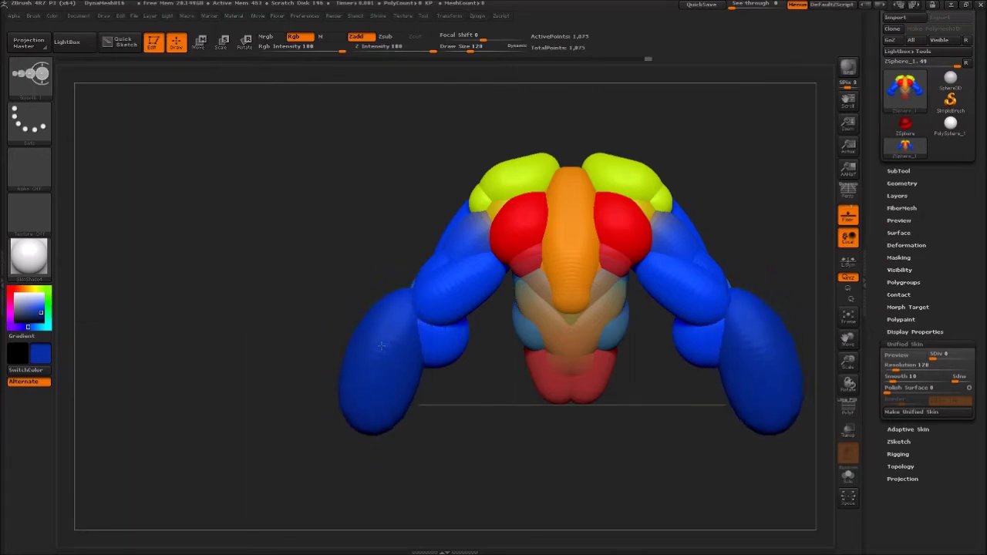
{"action": "mouse_move", "coordinate": [362, 355]}
{"action": "left_mouse_down"}
{"action": "mouse_move", "coordinate": [373, 432]}
{"action": "mouse_move", "coordinate": [397, 411]}
{"action": "left_mouse_up"}
{"action": "mouse_move", "coordinate": [432, 372]}
{"action": "left_mouse_down"}
{"action": "mouse_move", "coordinate": [456, 337]}
{"action": "mouse_move", "coordinate": [413, 403]}
{"action": "left_mouse_up"}
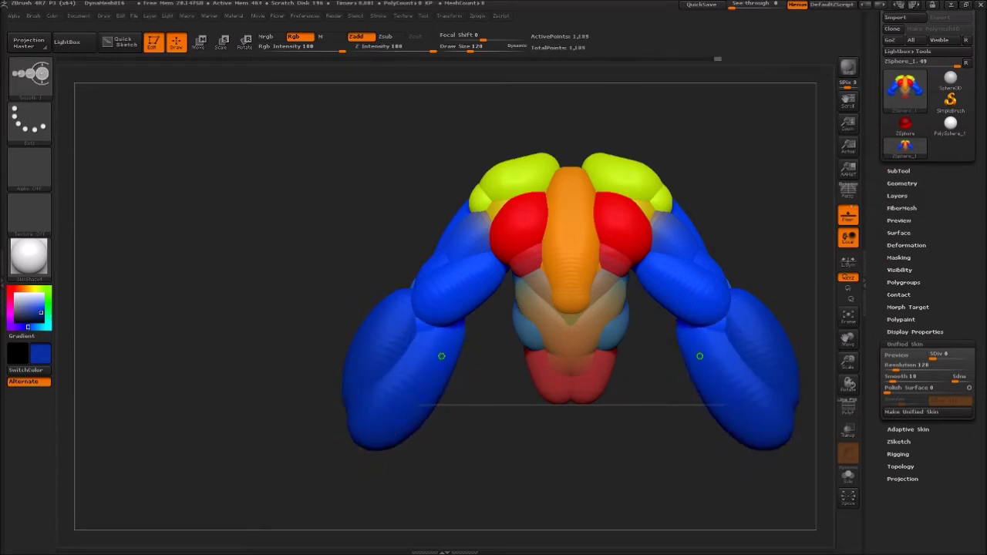
{"action": "left_click_drag", "start_coordinate": [413, 403], "coordinate": [449, 343]}
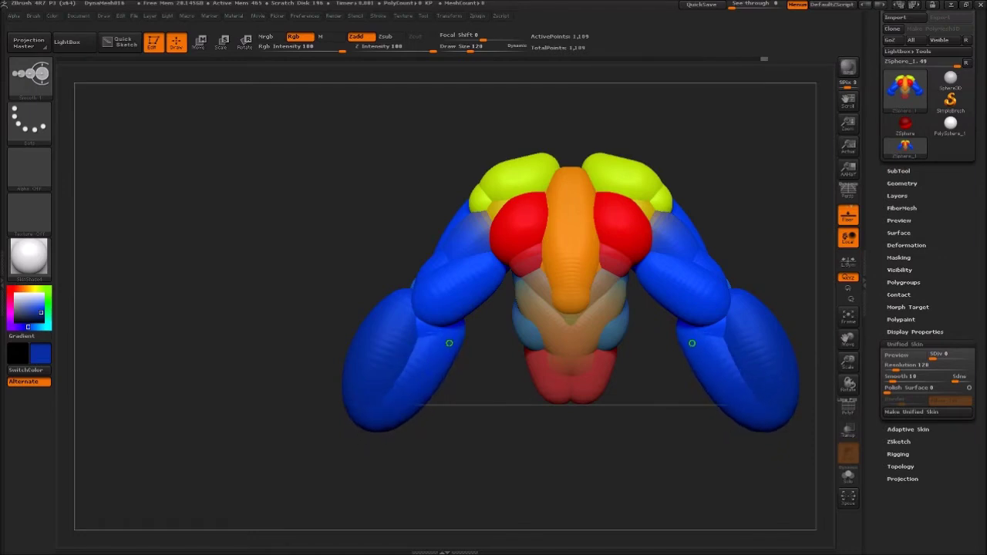
{"action": "key", "text": "shift"}
{"action": "key", "text": "shift"}
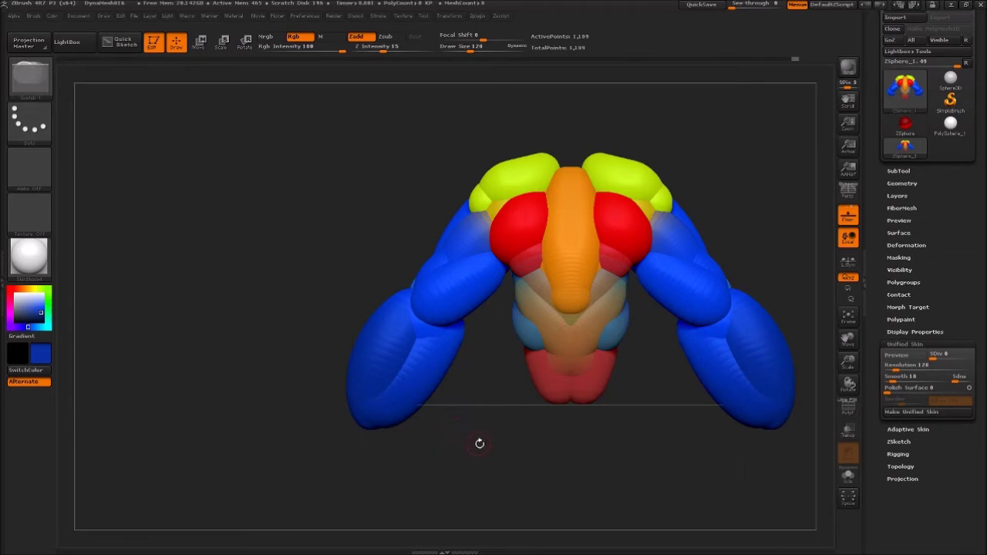
{"action": "left_click_drag", "start_coordinate": [455, 440], "coordinate": [444, 390], "text": "shift"}
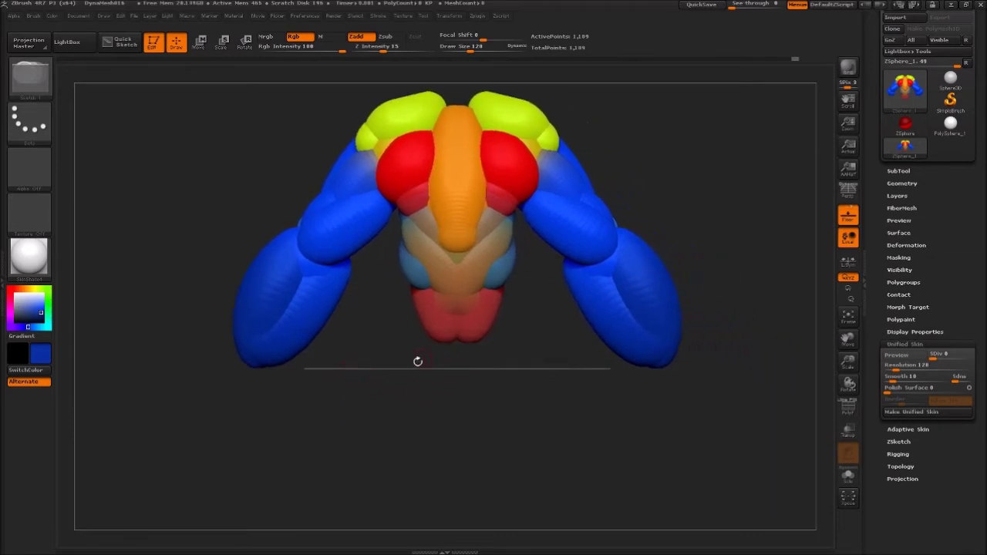
- Grow a yellow hip section and lower bulb below the red torso, undoing an oversized sphere
{"action": "left_click", "coordinate": [31, 289]}
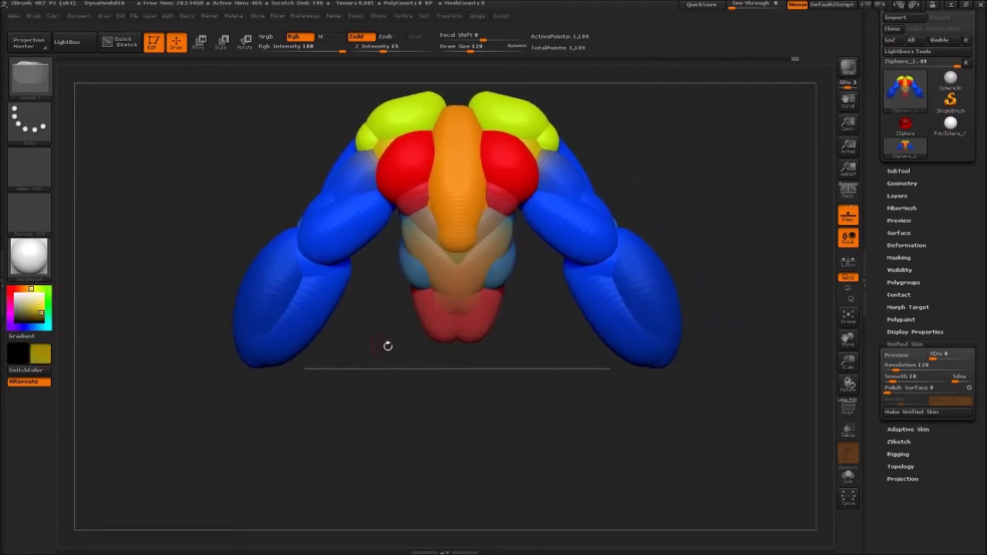
{"action": "left_click_drag", "start_coordinate": [425, 321], "coordinate": [425, 354]}
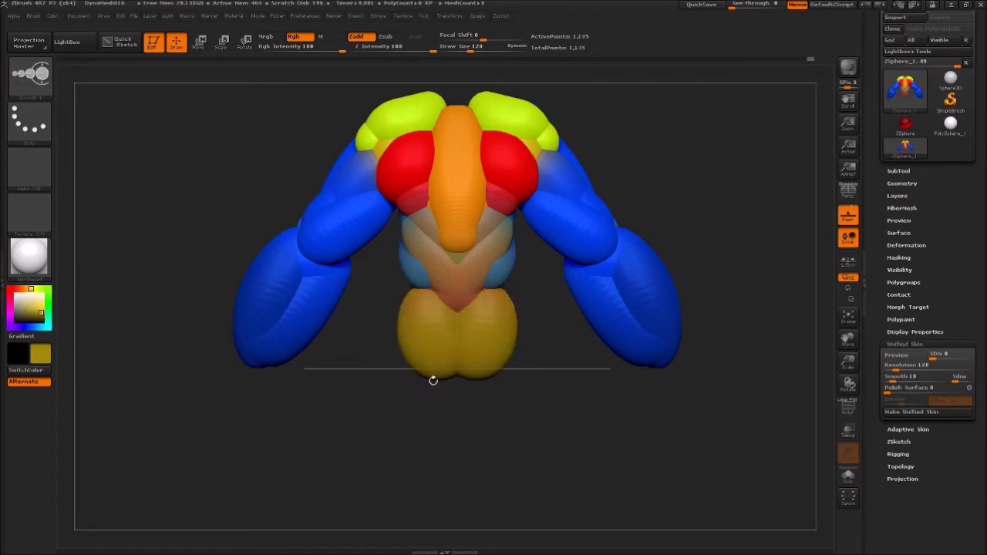
{"action": "mouse_move", "coordinate": [432, 377]}
{"action": "left_mouse_down"}
{"action": "mouse_move", "coordinate": [445, 395]}
{"action": "mouse_move", "coordinate": [437, 403]}
{"action": "left_mouse_up"}
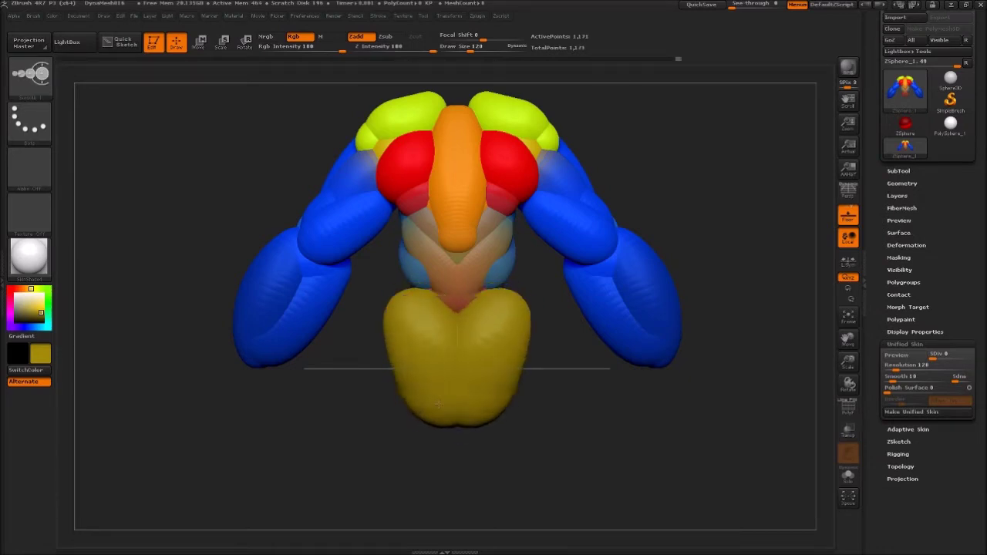
{"action": "mouse_move", "coordinate": [414, 328]}
{"action": "left_mouse_down"}
{"action": "mouse_move", "coordinate": [425, 386]}
{"action": "mouse_move", "coordinate": [425, 374]}
{"action": "left_mouse_up"}
{"action": "mouse_move", "coordinate": [569, 357]}
{"action": "left_mouse_down"}
{"action": "mouse_move", "coordinate": [620, 348]}
{"action": "mouse_move", "coordinate": [634, 312]}
{"action": "mouse_move", "coordinate": [480, 396]}
{"action": "mouse_move", "coordinate": [501, 344]}
{"action": "left_mouse_up"}
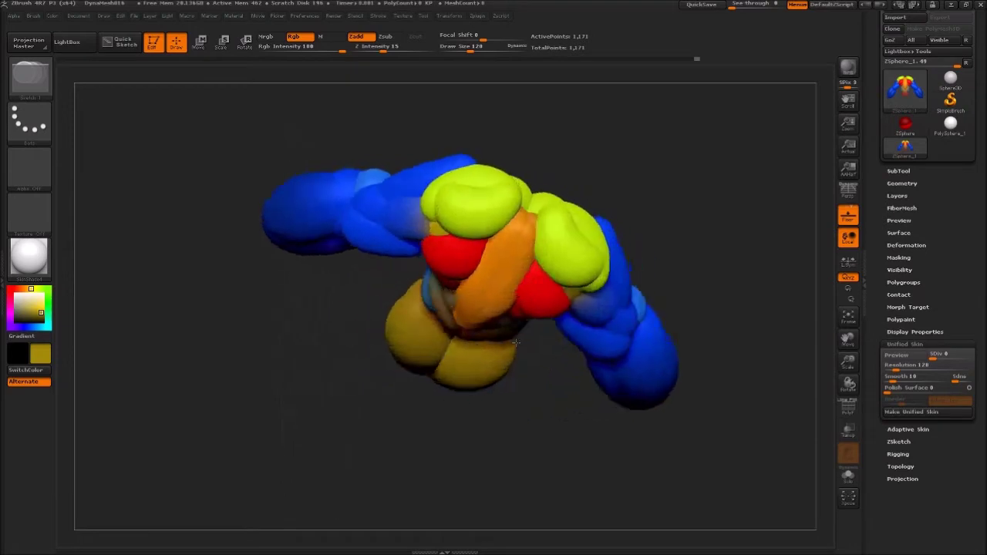
{"action": "left_click_drag", "start_coordinate": [486, 428], "coordinate": [444, 346]}
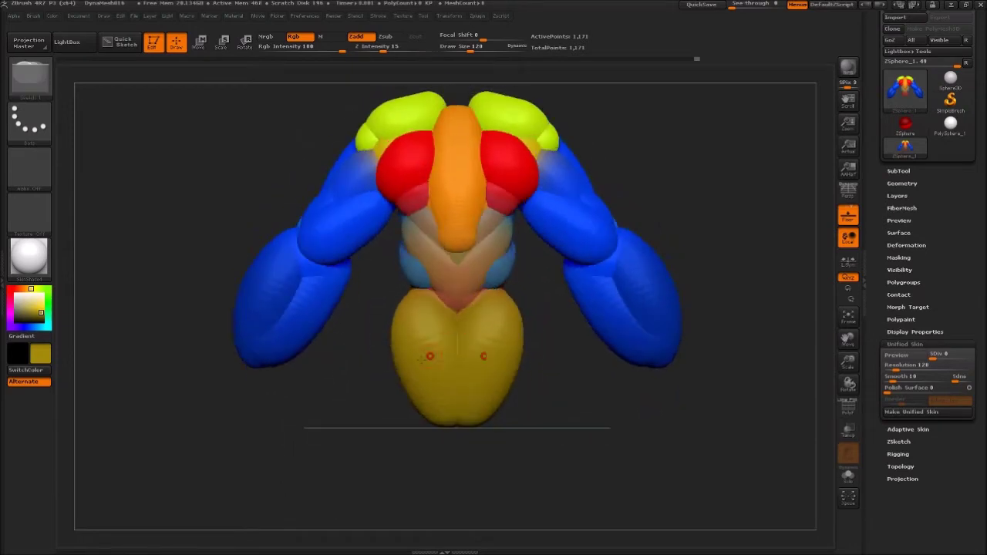
{"action": "mouse_move", "coordinate": [342, 426]}
{"action": "left_mouse_down"}
{"action": "mouse_move", "coordinate": [394, 377]}
{"action": "mouse_move", "coordinate": [414, 241]}
{"action": "left_mouse_up"}
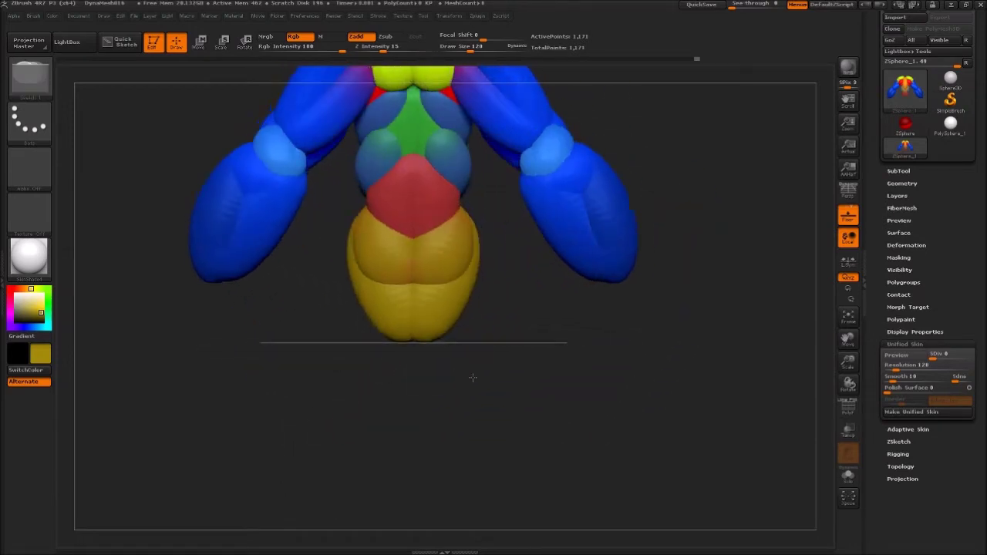
{"action": "left_click_drag", "start_coordinate": [429, 216], "coordinate": [421, 300]}
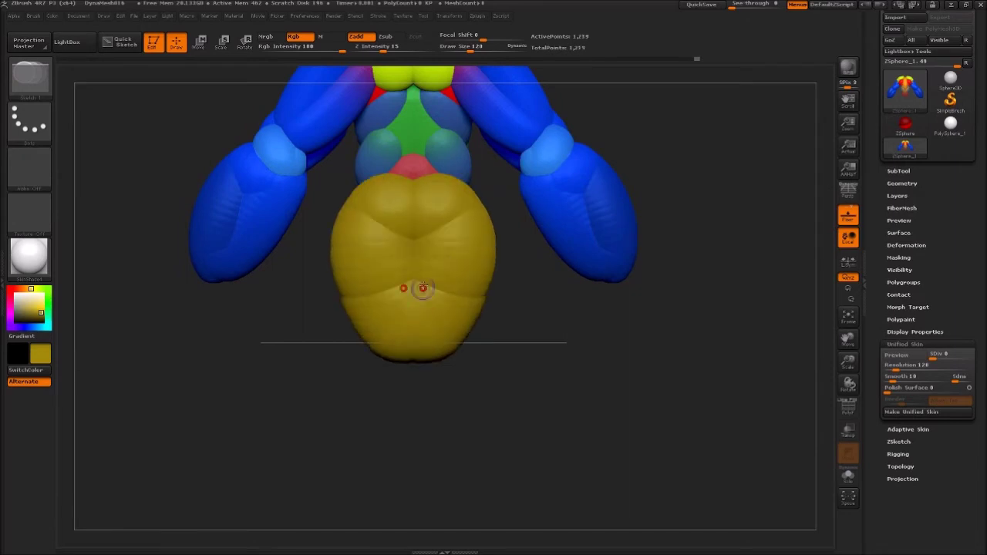
{"action": "key", "text": "ctrl+z"}
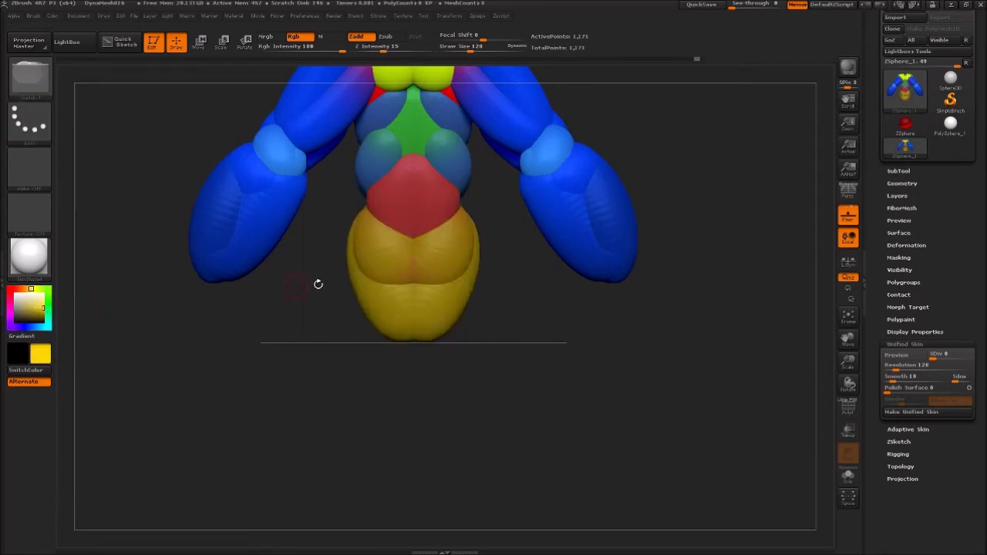
- Add a large yellow sphere from the torso and widen it into lobed hips
{"action": "left_click_drag", "start_coordinate": [429, 207], "coordinate": [440, 248]}
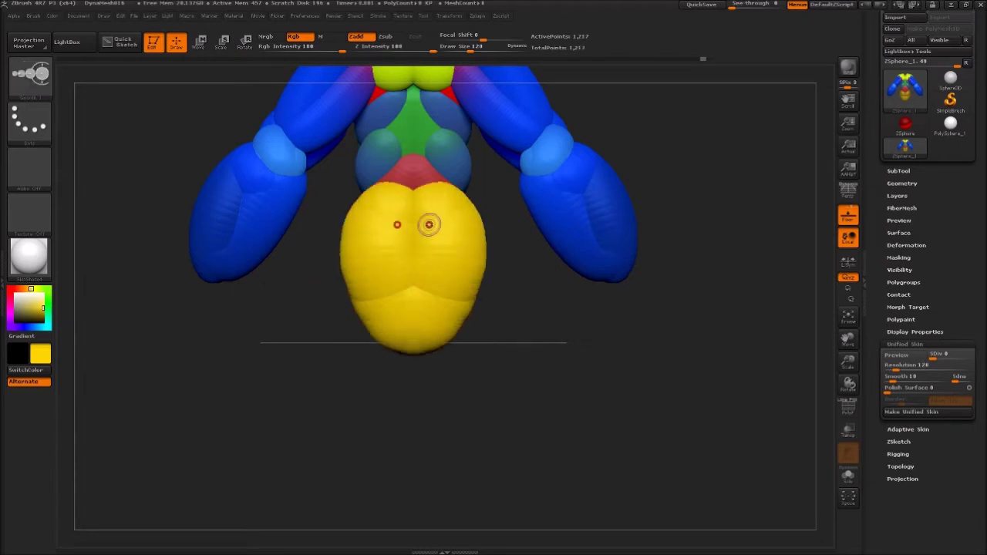
{"action": "key", "text": "a"}
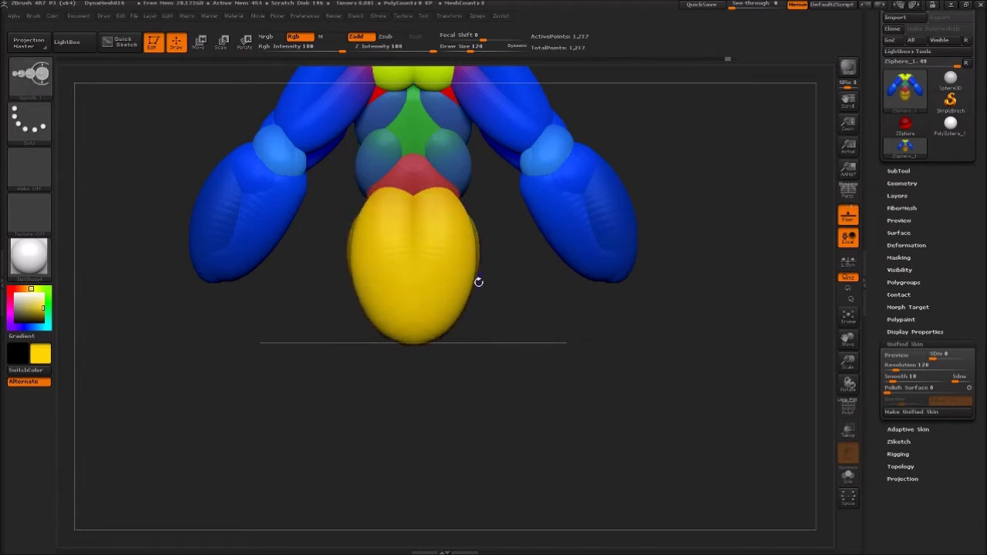
{"action": "left_click_drag", "start_coordinate": [429, 215], "coordinate": [454, 291]}
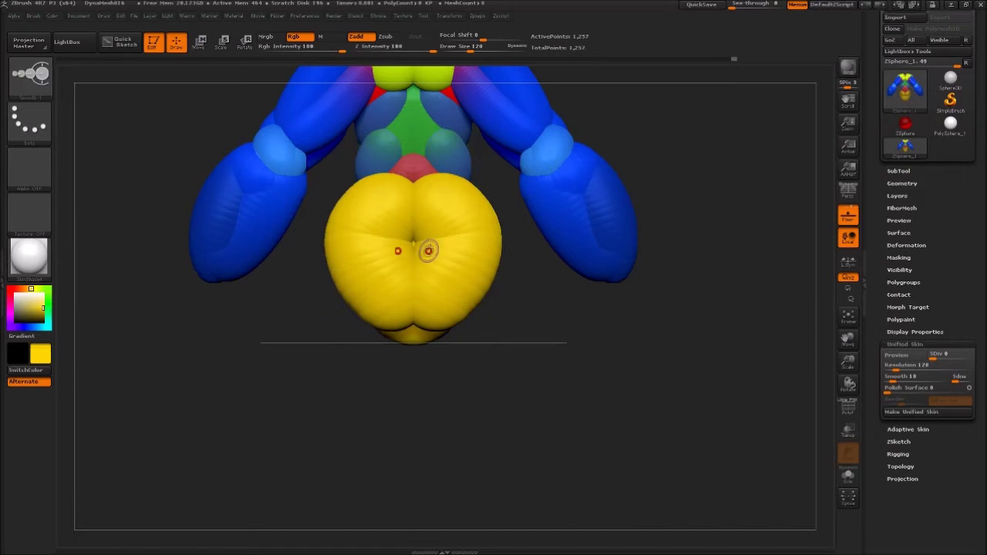
{"action": "left_click_drag", "start_coordinate": [454, 292], "coordinate": [454, 216]}
{"action": "key", "text": "a"}
{"action": "left_click_drag", "start_coordinate": [538, 315], "coordinate": [439, 278]}
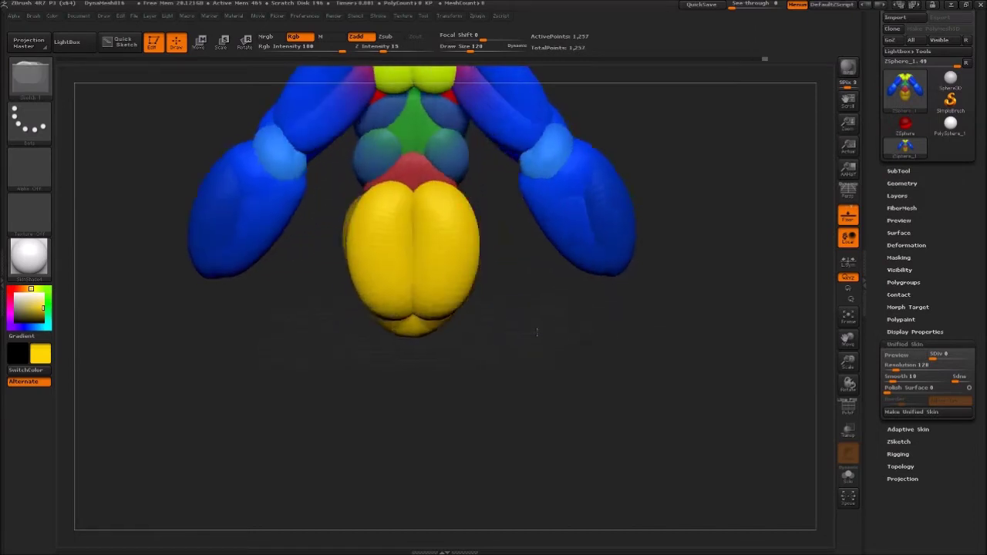
{"action": "key", "text": "a"}
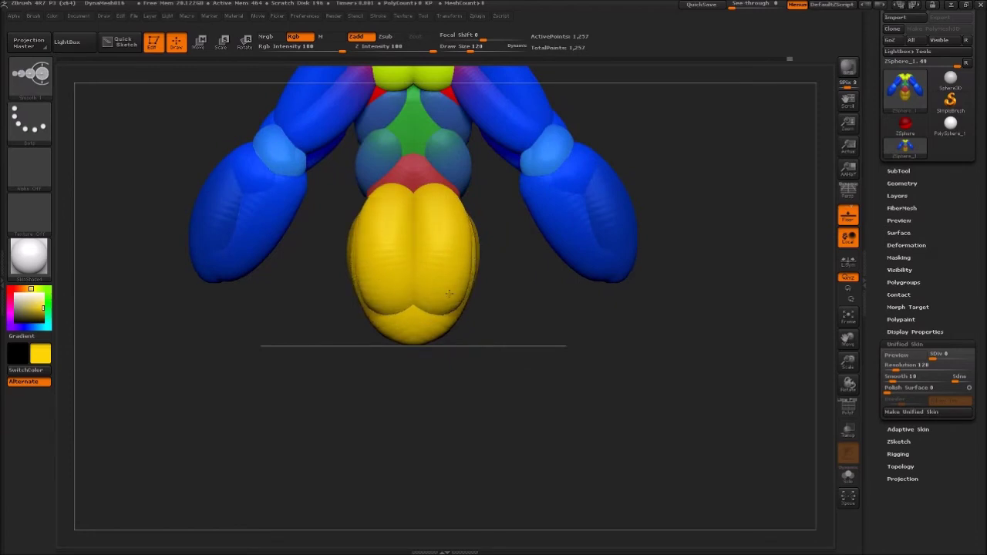
{"action": "key", "text": "a"}
- Reshape the yellow hips narrower and lower, check them from several angles, then select lime green
{"action": "mouse_move", "coordinate": [473, 383]}
{"action": "left_mouse_down", "text": "alt"}
{"action": "mouse_move", "coordinate": [460, 206]}
{"action": "mouse_move", "coordinate": [463, 221]}
{"action": "left_mouse_up", "text": "alt"}
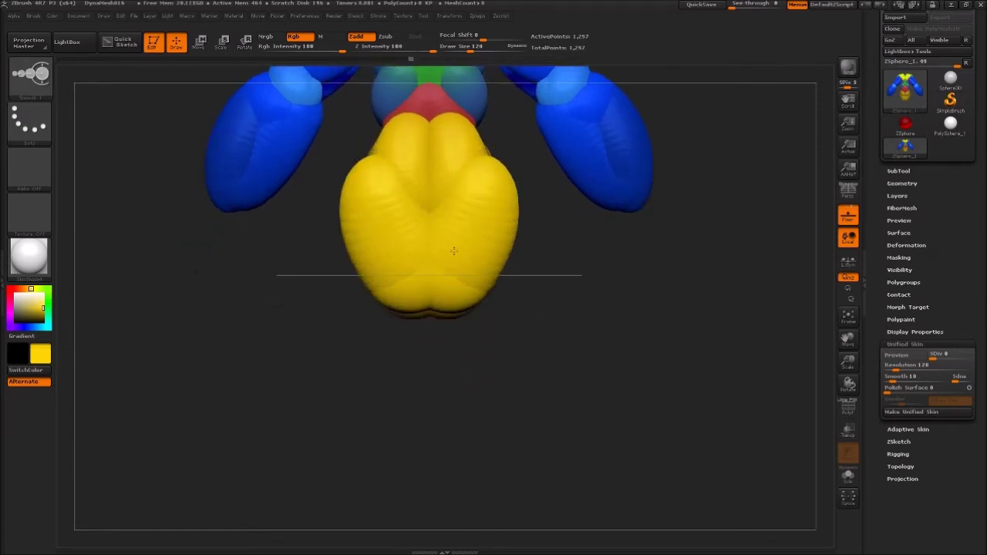
{"action": "left_click_drag", "start_coordinate": [492, 182], "coordinate": [452, 285]}
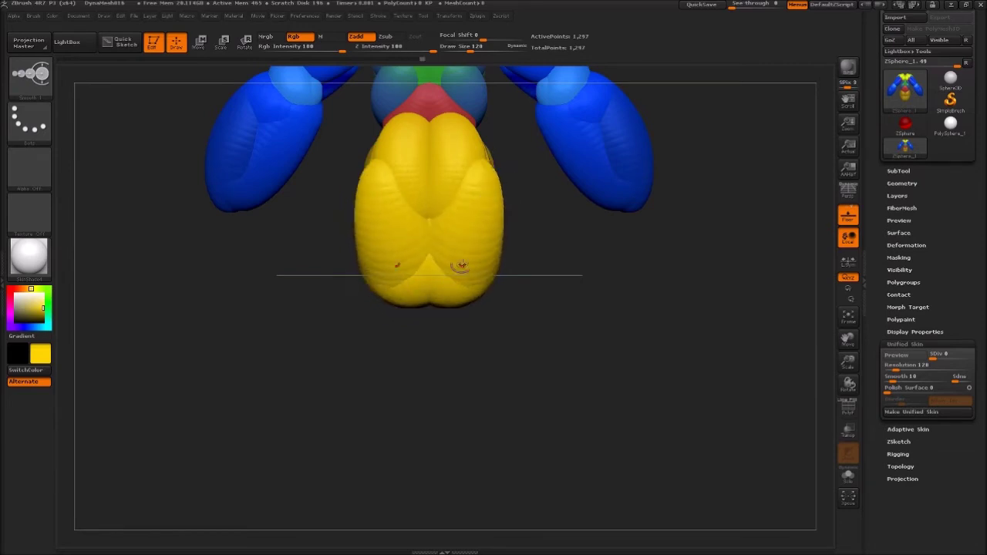
{"action": "mouse_move", "coordinate": [455, 324]}
{"action": "left_mouse_down"}
{"action": "mouse_move", "coordinate": [470, 370]}
{"action": "mouse_move", "coordinate": [456, 332]}
{"action": "left_mouse_up"}
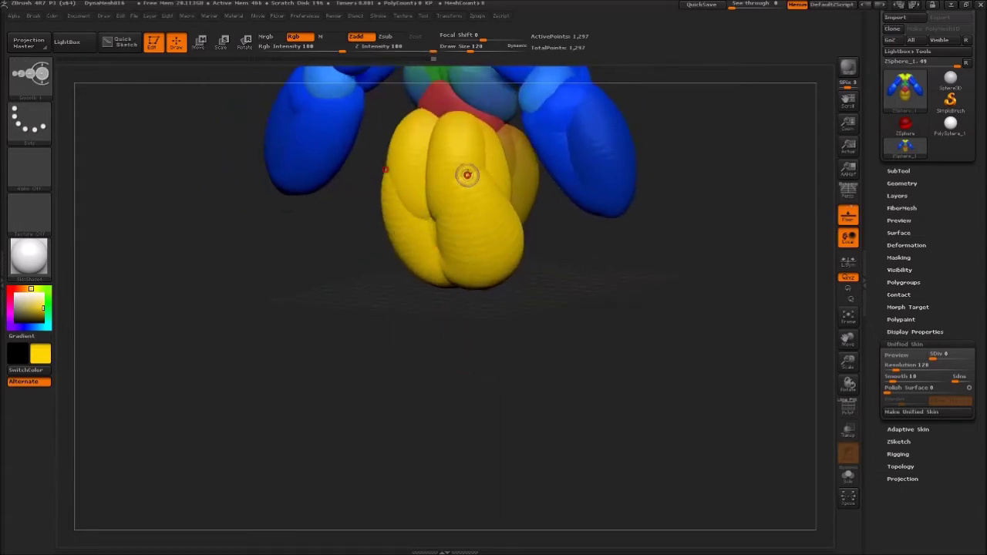
{"action": "mouse_move", "coordinate": [538, 298]}
{"action": "left_mouse_down"}
{"action": "mouse_move", "coordinate": [500, 353]}
{"action": "mouse_move", "coordinate": [483, 346]}
{"action": "mouse_move", "coordinate": [355, 386]}
{"action": "mouse_move", "coordinate": [349, 433]}
{"action": "left_mouse_up"}
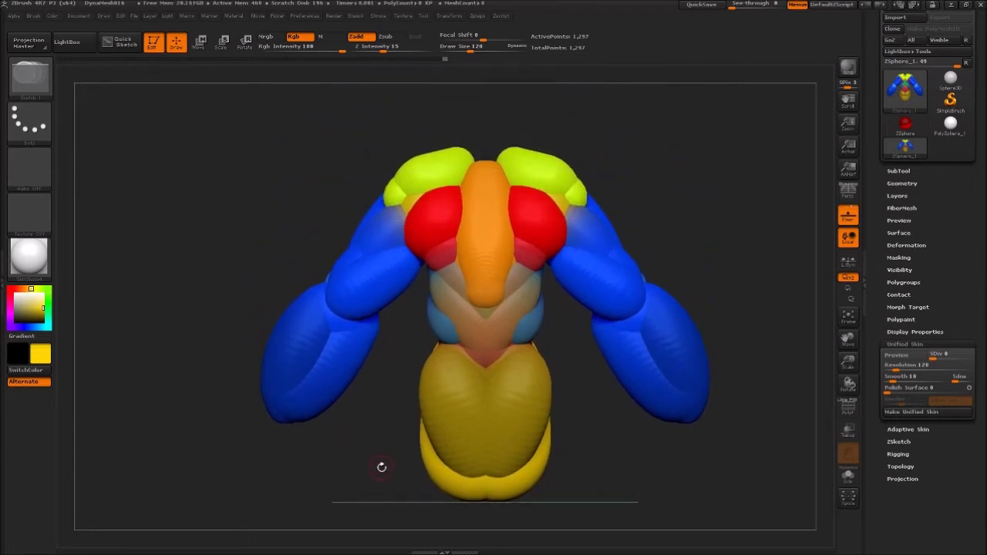
{"action": "left_click_drag", "start_coordinate": [367, 471], "coordinate": [334, 391]}
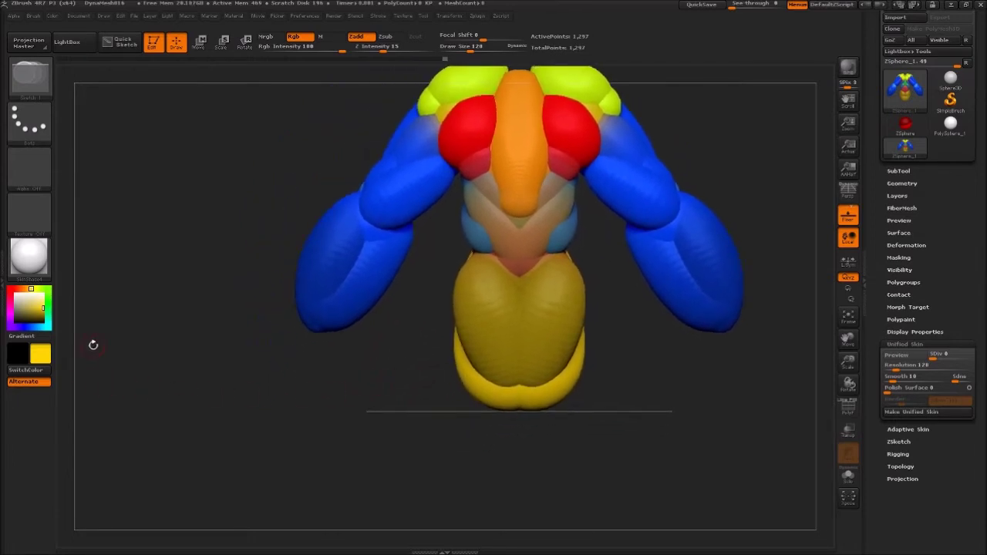
{"action": "left_click", "coordinate": [40, 288]}
- Sketch two mirrored lime-green legs below the hips and thicken them with fat strokes and lower-leg segments
{"action": "mouse_move", "coordinate": [379, 423]}
{"action": "left_mouse_down"}
{"action": "mouse_move", "coordinate": [506, 239]}
{"action": "mouse_move", "coordinate": [421, 390]}
{"action": "left_mouse_up"}
{"action": "mouse_move", "coordinate": [525, 201]}
{"action": "left_mouse_down", "text": "shift"}
{"action": "mouse_move", "coordinate": [494, 296]}
{"action": "mouse_move", "coordinate": [505, 304]}
{"action": "mouse_move", "coordinate": [517, 255]}
{"action": "mouse_move", "coordinate": [486, 297]}
{"action": "mouse_move", "coordinate": [511, 303]}
{"action": "left_mouse_up", "text": "shift"}
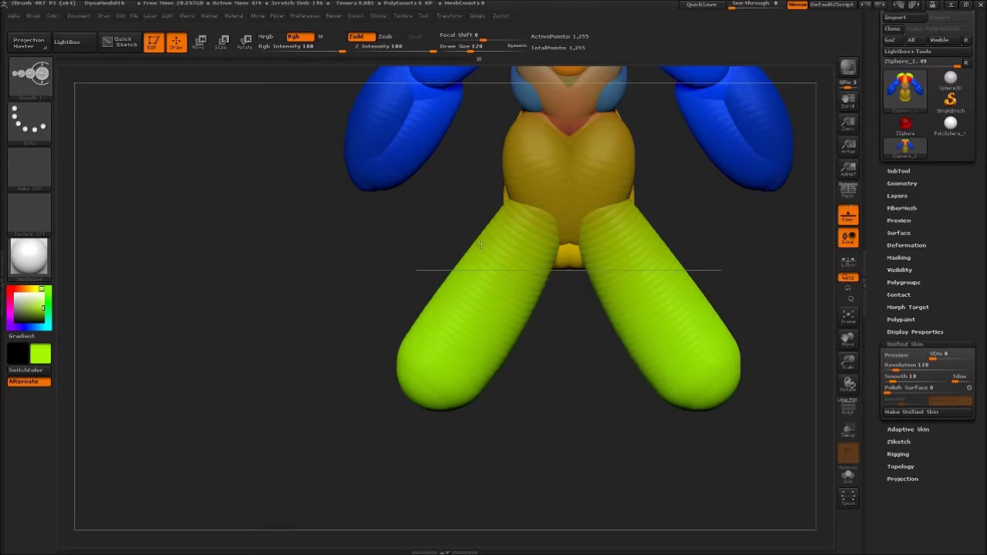
{"action": "left_click_drag", "start_coordinate": [434, 335], "coordinate": [455, 286], "text": "shift"}
{"action": "mouse_move", "coordinate": [448, 324]}
{"action": "left_mouse_down", "text": "shift"}
{"action": "mouse_move", "coordinate": [485, 302]}
{"action": "mouse_move", "coordinate": [497, 334]}
{"action": "mouse_move", "coordinate": [437, 317]}
{"action": "mouse_move", "coordinate": [477, 372]}
{"action": "left_mouse_up", "text": "shift"}
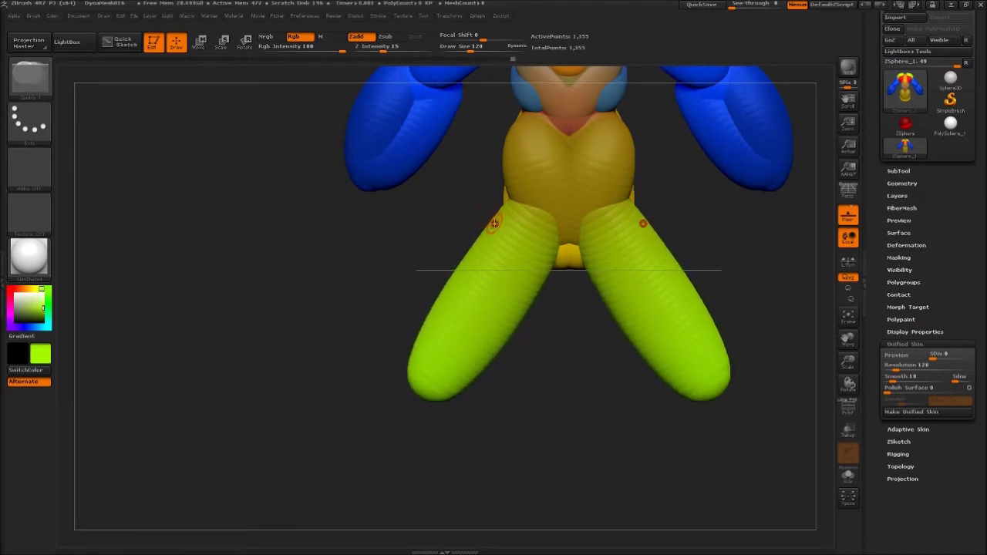
{"action": "left_click_drag", "start_coordinate": [494, 223], "coordinate": [402, 357]}
{"action": "mouse_move", "coordinate": [489, 211]}
{"action": "left_mouse_down", "text": "shift"}
{"action": "mouse_move", "coordinate": [440, 242]}
{"action": "mouse_move", "coordinate": [459, 263]}
{"action": "mouse_move", "coordinate": [461, 245]}
{"action": "mouse_move", "coordinate": [443, 257]}
{"action": "mouse_move", "coordinate": [423, 348]}
{"action": "mouse_move", "coordinate": [487, 249]}
{"action": "mouse_move", "coordinate": [482, 202]}
{"action": "mouse_move", "coordinate": [497, 214]}
{"action": "mouse_move", "coordinate": [452, 291]}
{"action": "mouse_move", "coordinate": [417, 311]}
{"action": "mouse_move", "coordinate": [468, 267]}
{"action": "mouse_move", "coordinate": [400, 371]}
{"action": "mouse_move", "coordinate": [417, 308]}
{"action": "mouse_move", "coordinate": [399, 384]}
{"action": "mouse_move", "coordinate": [432, 324]}
{"action": "mouse_move", "coordinate": [469, 357]}
{"action": "left_mouse_up", "text": "shift"}
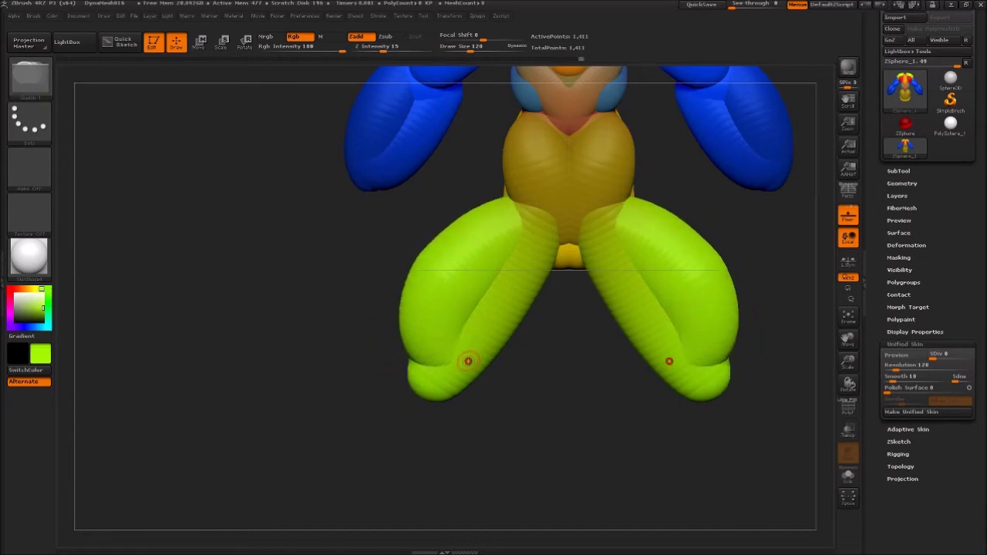
{"action": "left_click_drag", "start_coordinate": [490, 289], "coordinate": [435, 421]}
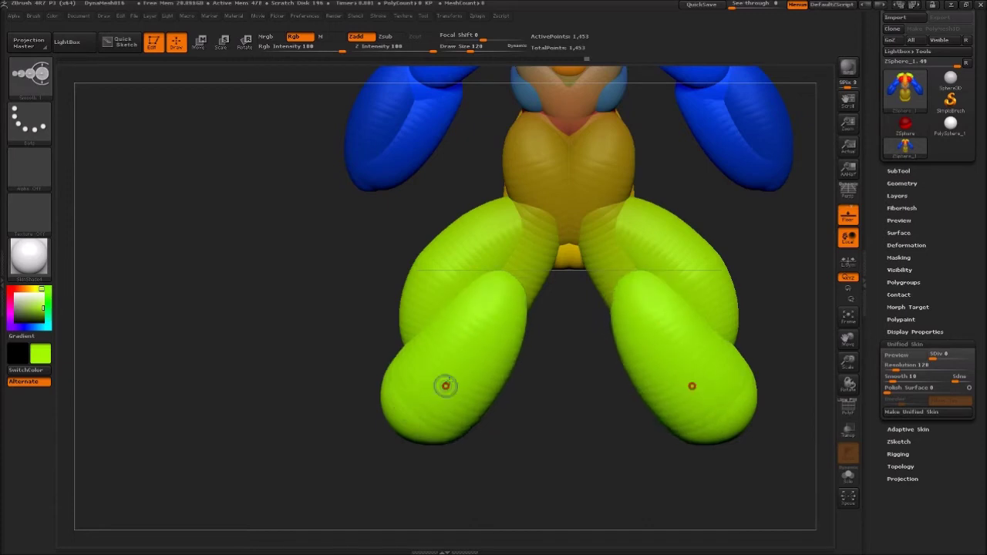
- Smooth both green lower legs symmetrically until they are slimmer and rounder
{"action": "mouse_move", "coordinate": [489, 297]}
{"action": "left_mouse_down", "text": "shift"}
{"action": "mouse_move", "coordinate": [448, 385]}
{"action": "mouse_move", "coordinate": [481, 319]}
{"action": "mouse_move", "coordinate": [432, 386]}
{"action": "mouse_move", "coordinate": [461, 366]}
{"action": "mouse_move", "coordinate": [452, 369]}
{"action": "left_mouse_up", "text": "shift"}
{"action": "left_click_drag", "start_coordinate": [482, 302], "coordinate": [427, 388], "text": "shift"}
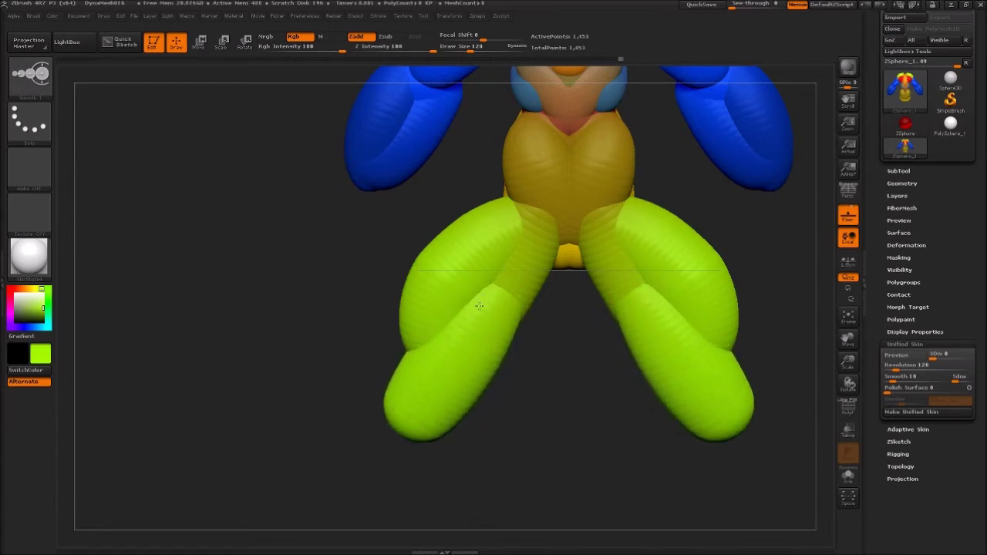
{"action": "left_click_drag", "start_coordinate": [473, 323], "coordinate": [450, 355], "text": "shift"}
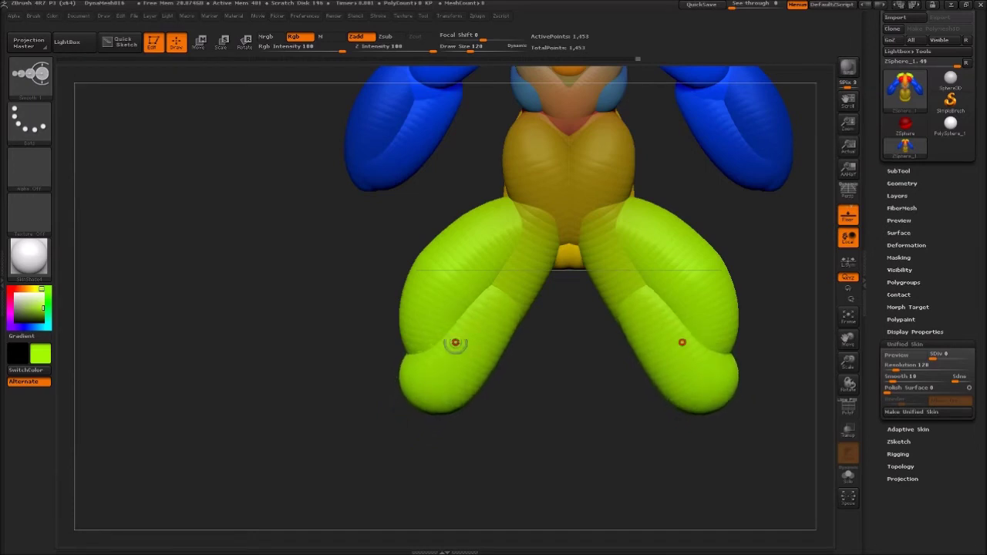
{"action": "mouse_move", "coordinate": [391, 414]}
{"action": "left_mouse_down"}
{"action": "mouse_move", "coordinate": [437, 434]}
{"action": "mouse_move", "coordinate": [439, 417]}
{"action": "left_mouse_up"}
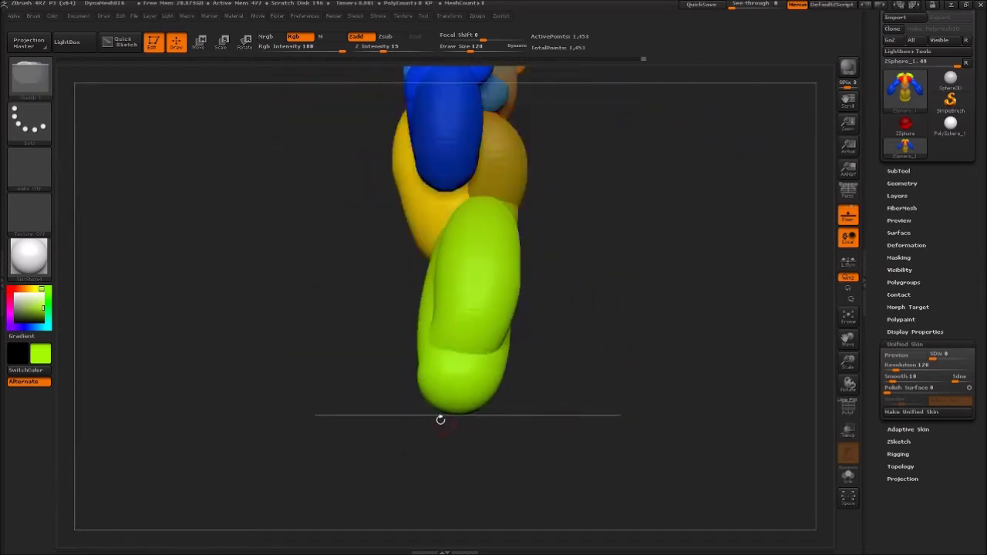
{"action": "left_click_drag", "start_coordinate": [346, 420], "coordinate": [408, 382]}
{"action": "mouse_move", "coordinate": [499, 256]}
{"action": "left_mouse_down", "text": "shift"}
{"action": "mouse_move", "coordinate": [477, 220]}
{"action": "mouse_move", "coordinate": [523, 307]}
{"action": "left_mouse_up", "text": "shift"}
{"action": "left_click_drag", "start_coordinate": [508, 268], "coordinate": [525, 332], "text": "shift"}
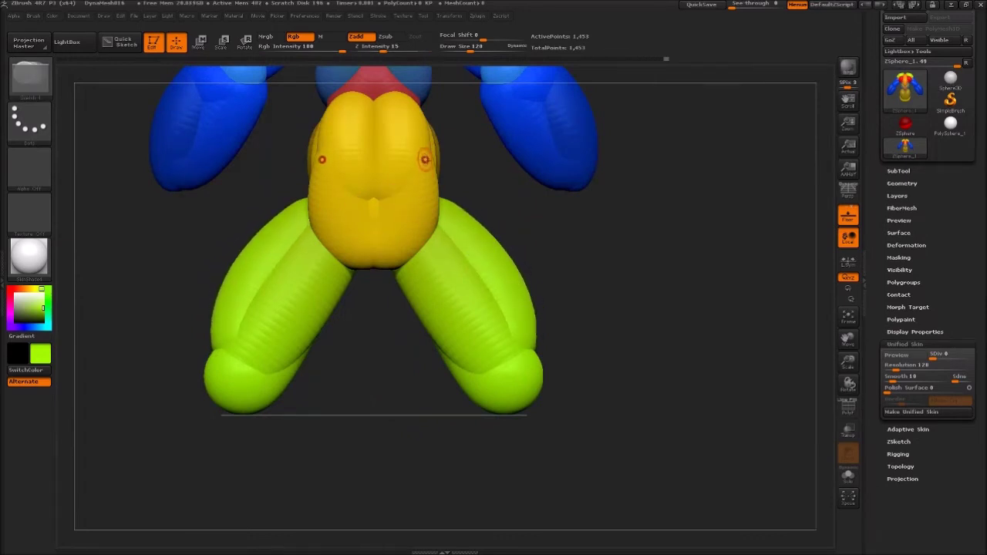
- Undo five leg edits with Ctrl+Z to get back the puffier, thicker legs
{"action": "key", "text": "ctrl+z"}
{"action": "key", "text": "ctrl+z"}
{"action": "key", "text": "ctrl+z"}
{"action": "key", "text": "ctrl+z"}
{"action": "key", "text": "ctrl+z"}
{"action": "key", "text": "ctrl+z"}
{"action": "key", "text": "ctrl+z"}
{"action": "key", "text": "ctrl+z"}
{"action": "key", "text": "ctrl+z"}
{"action": "key", "text": "ctrl+z"}
{"action": "key", "text": "ctrl+z"}
{"action": "key", "text": "ctrl+z"}
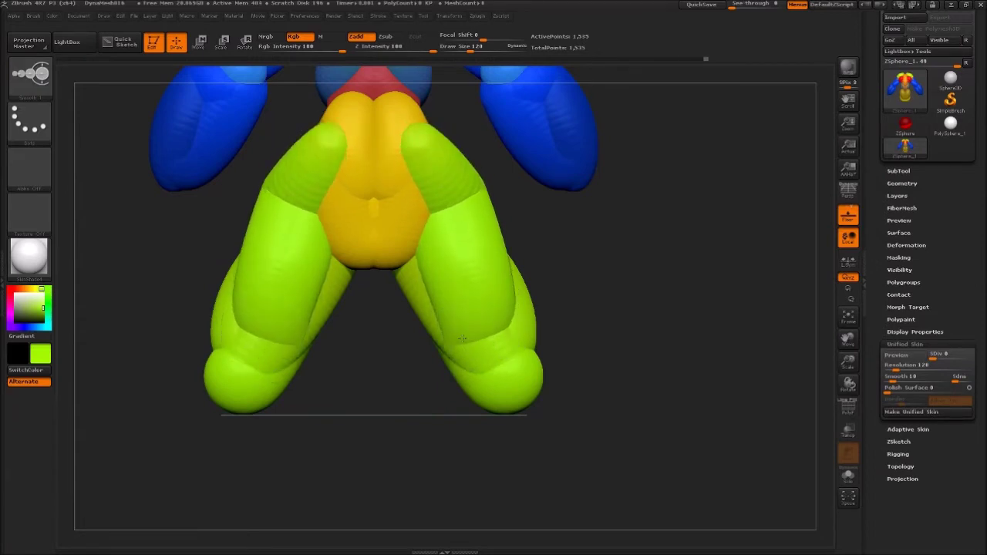
{"action": "key", "text": "ctrl+z"}
{"action": "key", "text": "ctrl+z"}
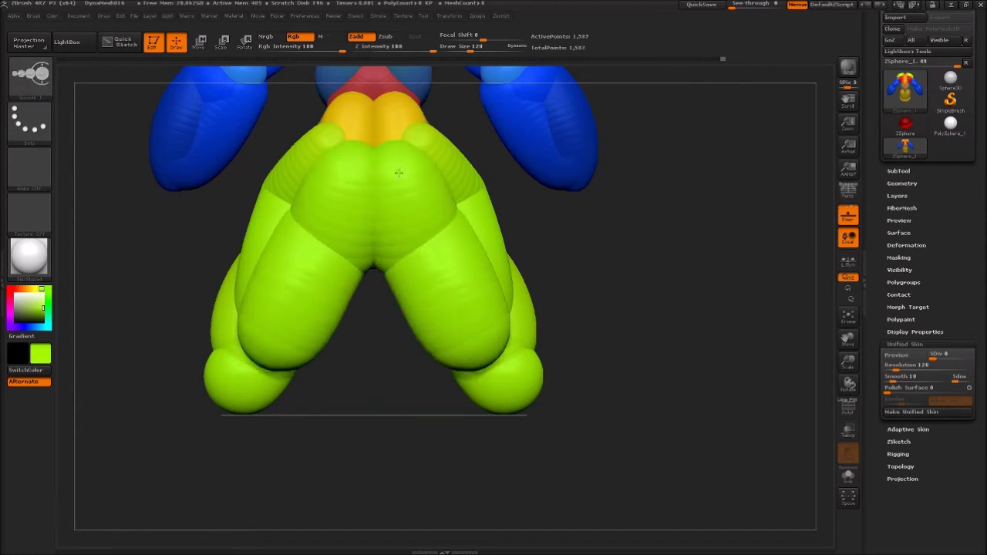
{"action": "key", "text": "ctrl+z"}
{"action": "key", "text": "ctrl+z"}
{"action": "key", "text": "ctrl+z"}
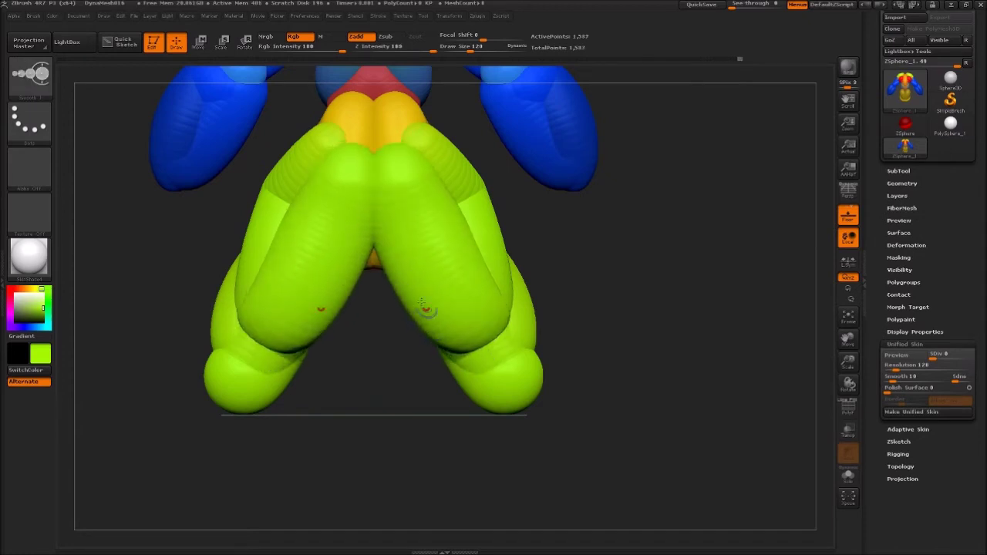
{"action": "key", "text": "ctrl+z"}
{"action": "key", "text": "ctrl+z"}
{"action": "key", "text": "ctrl+z"}
{"action": "key", "text": "ctrl+z"}
{"action": "key", "text": "ctrl+z"}
{"action": "key", "text": "ctrl+z"}
{"action": "key", "text": "ctrl+z"}
{"action": "key", "text": "ctrl+z"}
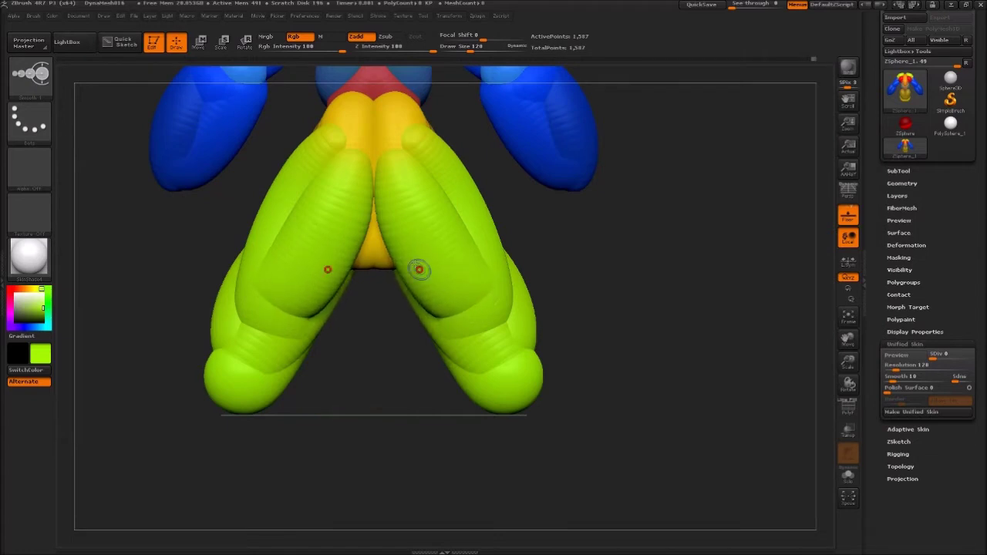
{"action": "key", "text": "ctrl+z"}
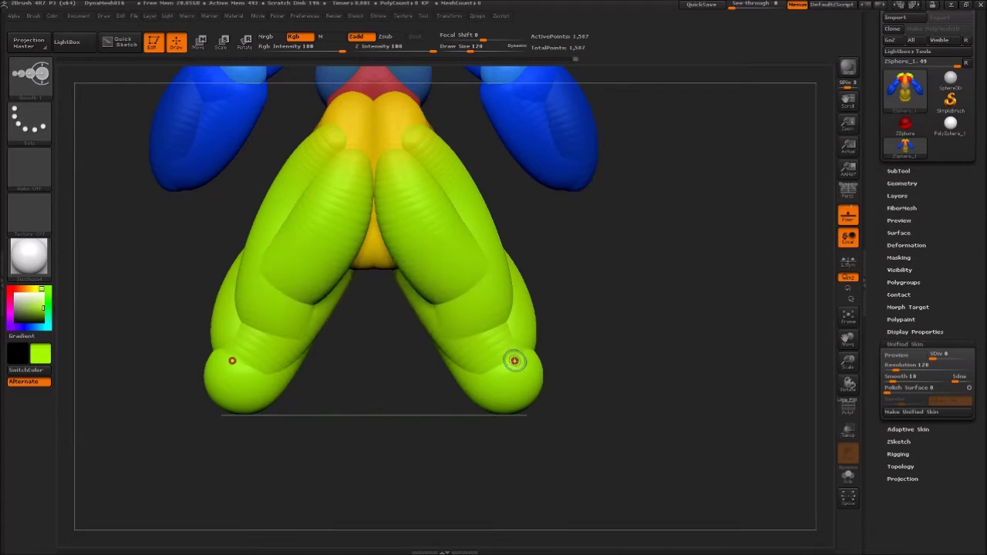
- Smooth the outer leg edges and enlarge the rounded ends of both legs
{"action": "left_click_drag", "start_coordinate": [526, 337], "coordinate": [514, 287]}
{"action": "left_click_drag", "start_coordinate": [530, 376], "coordinate": [518, 381]}
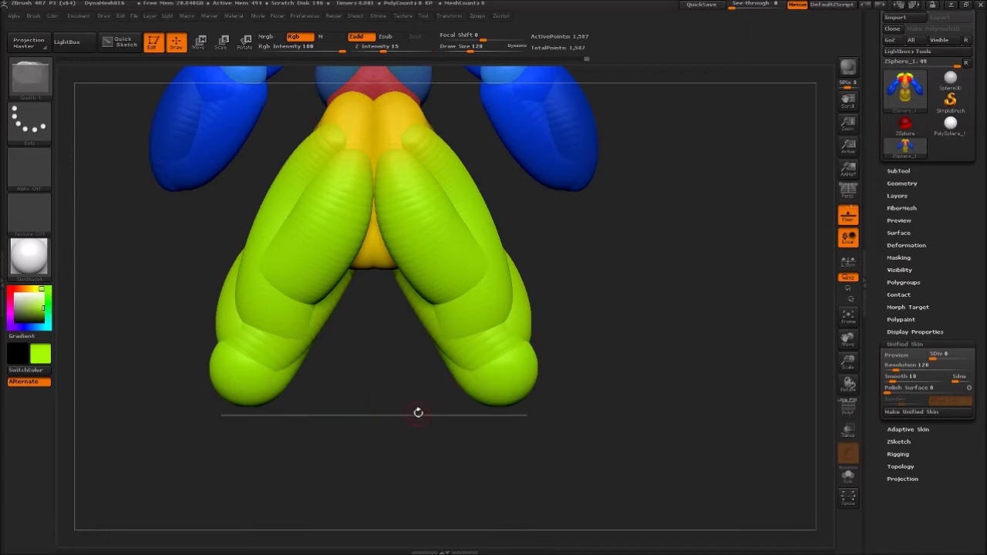
{"action": "left_click_drag", "start_coordinate": [419, 416], "coordinate": [372, 432]}
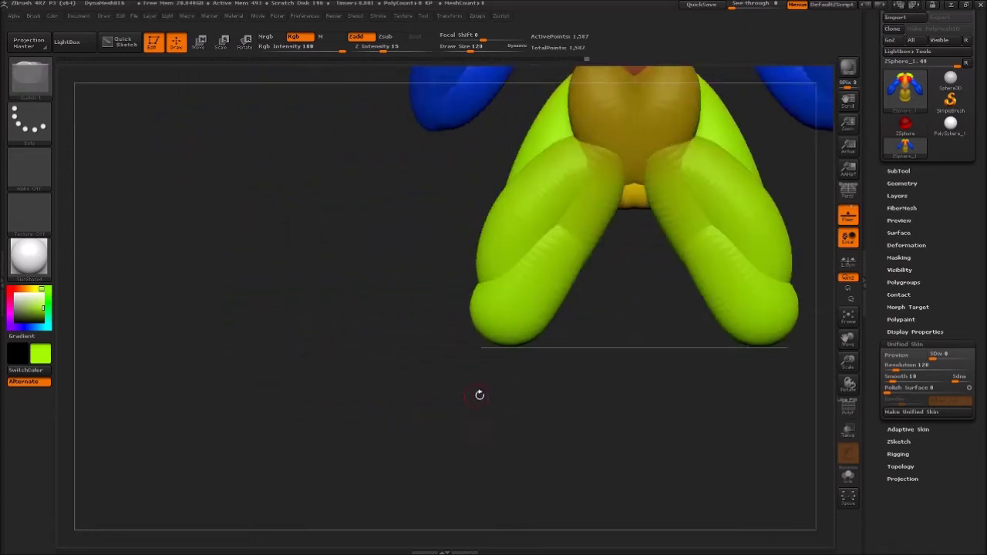
{"action": "left_click_drag", "start_coordinate": [468, 397], "coordinate": [412, 429]}
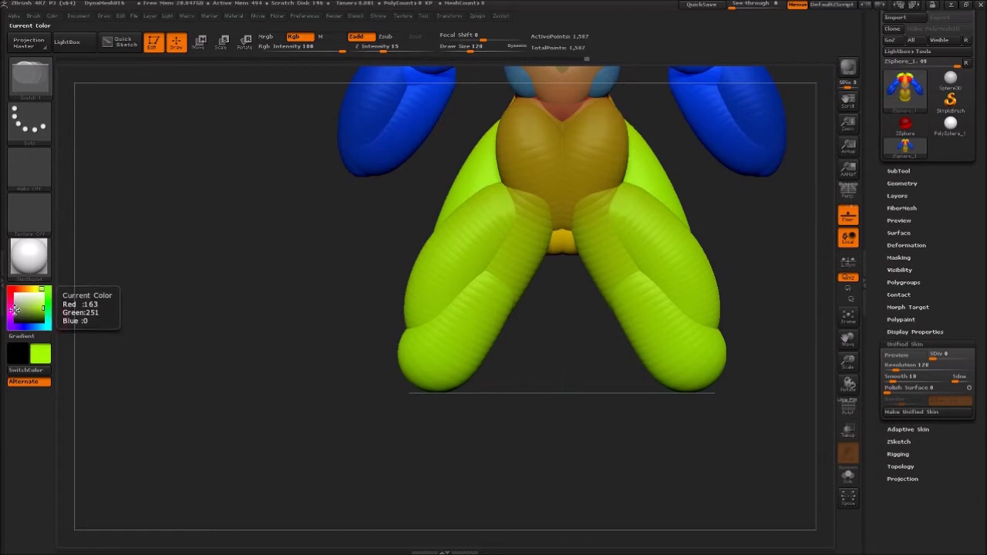
- Add resized magenta joint spheres at the ends of both lime legs
{"action": "left_click", "coordinate": [14, 313]}
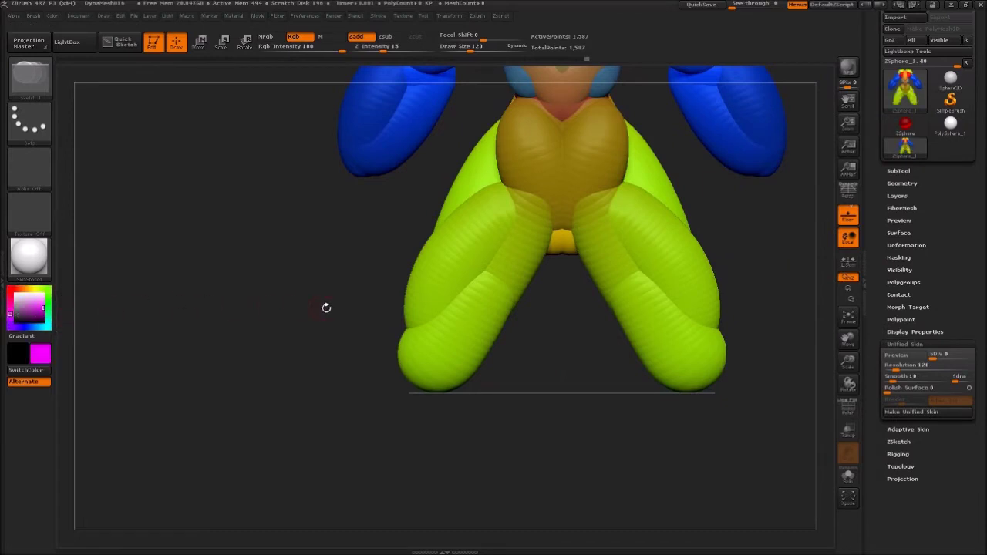
{"action": "left_click_drag", "start_coordinate": [440, 468], "coordinate": [516, 415], "text": "alt"}
{"action": "left_click_drag", "start_coordinate": [503, 357], "coordinate": [478, 382]}
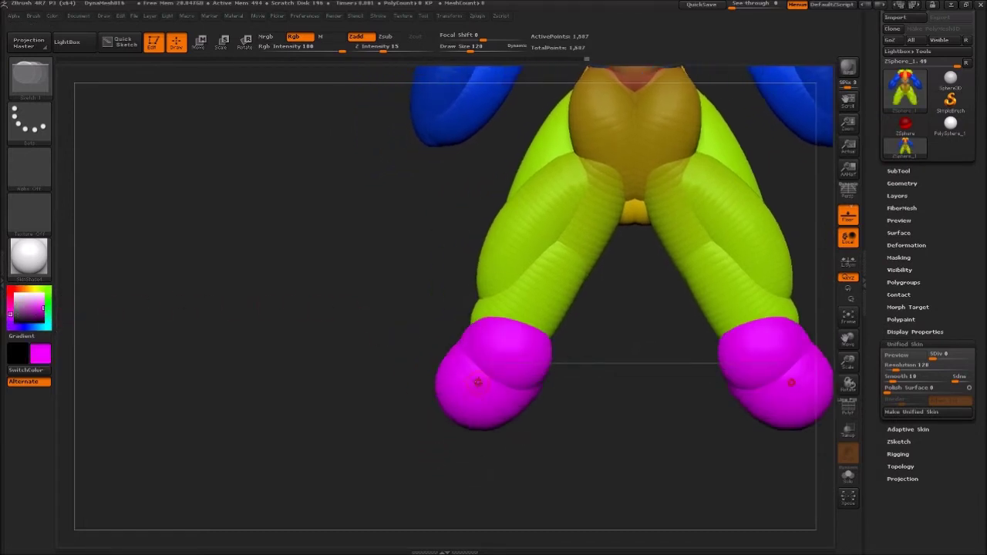
{"action": "left_click_drag", "start_coordinate": [477, 345], "coordinate": [478, 325]}
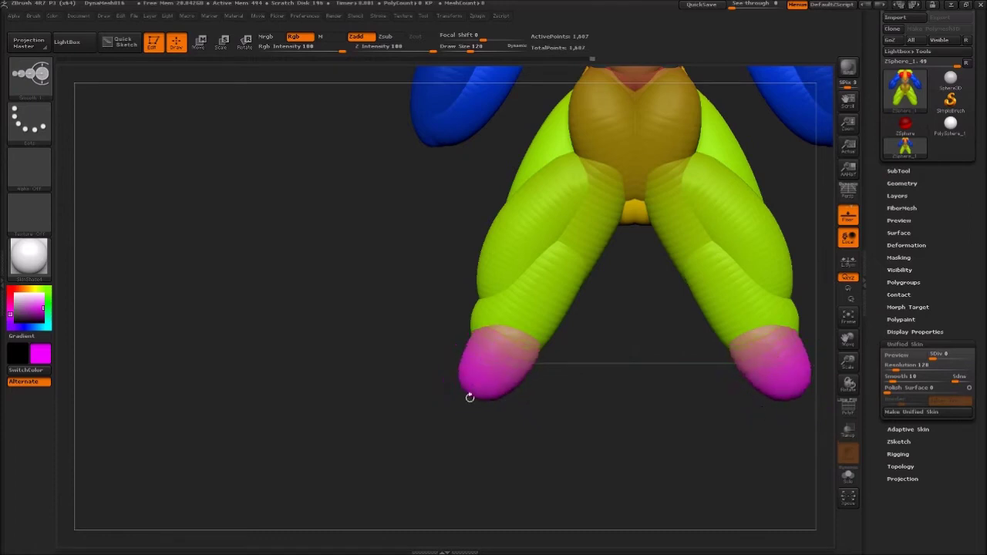
{"action": "mouse_move", "coordinate": [479, 326]}
{"action": "left_mouse_down"}
{"action": "mouse_move", "coordinate": [443, 402]}
{"action": "mouse_move", "coordinate": [467, 376]}
{"action": "mouse_move", "coordinate": [465, 393]}
{"action": "mouse_move", "coordinate": [362, 347]}
{"action": "left_mouse_up"}
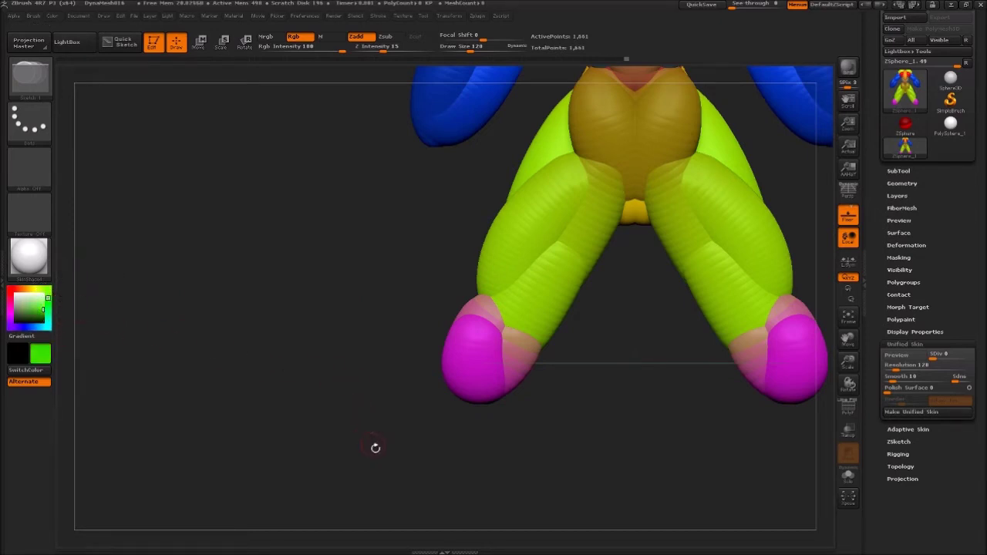
- Sketch long, thick bright-green lower legs below the magenta joints and smooth their outer sides
{"action": "left_click_drag", "start_coordinate": [419, 449], "coordinate": [392, 302], "text": "alt"}
{"action": "mouse_move", "coordinate": [455, 230]}
{"action": "left_mouse_down"}
{"action": "mouse_move", "coordinate": [447, 267]}
{"action": "mouse_move", "coordinate": [459, 212]}
{"action": "mouse_move", "coordinate": [468, 324]}
{"action": "mouse_move", "coordinate": [467, 251]}
{"action": "mouse_move", "coordinate": [452, 379]}
{"action": "mouse_move", "coordinate": [449, 279]}
{"action": "left_mouse_up"}
{"action": "mouse_move", "coordinate": [419, 220]}
{"action": "left_mouse_down"}
{"action": "mouse_move", "coordinate": [407, 254]}
{"action": "mouse_move", "coordinate": [425, 289]}
{"action": "mouse_move", "coordinate": [396, 339]}
{"action": "mouse_move", "coordinate": [393, 236]}
{"action": "mouse_move", "coordinate": [396, 293]}
{"action": "mouse_move", "coordinate": [432, 417]}
{"action": "mouse_move", "coordinate": [395, 304]}
{"action": "mouse_move", "coordinate": [404, 396]}
{"action": "left_mouse_up"}
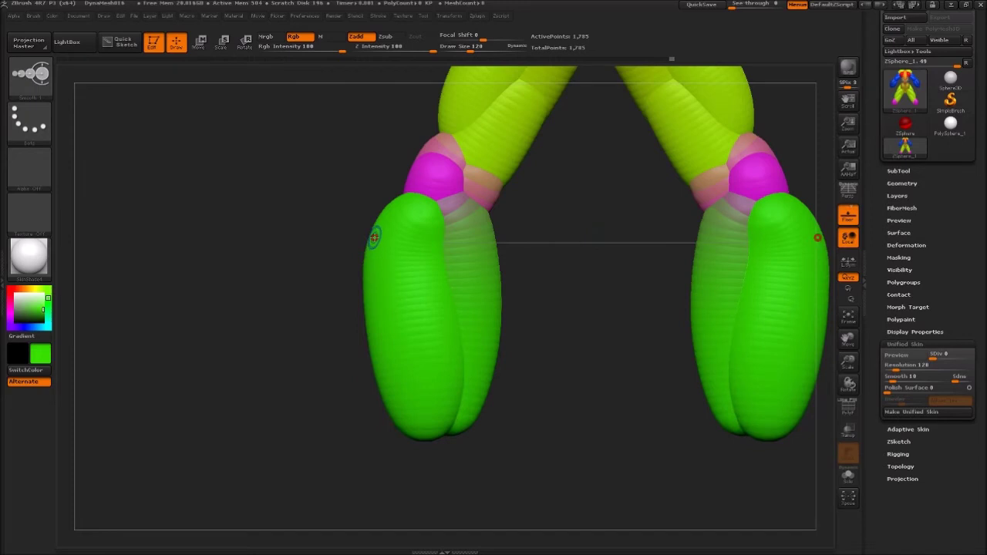
{"action": "mouse_move", "coordinate": [376, 239]}
{"action": "left_mouse_down", "text": "shift"}
{"action": "mouse_move", "coordinate": [393, 276]}
{"action": "mouse_move", "coordinate": [409, 270]}
{"action": "mouse_move", "coordinate": [372, 340]}
{"action": "mouse_move", "coordinate": [417, 432]}
{"action": "mouse_move", "coordinate": [478, 329]}
{"action": "left_mouse_up", "text": "shift"}
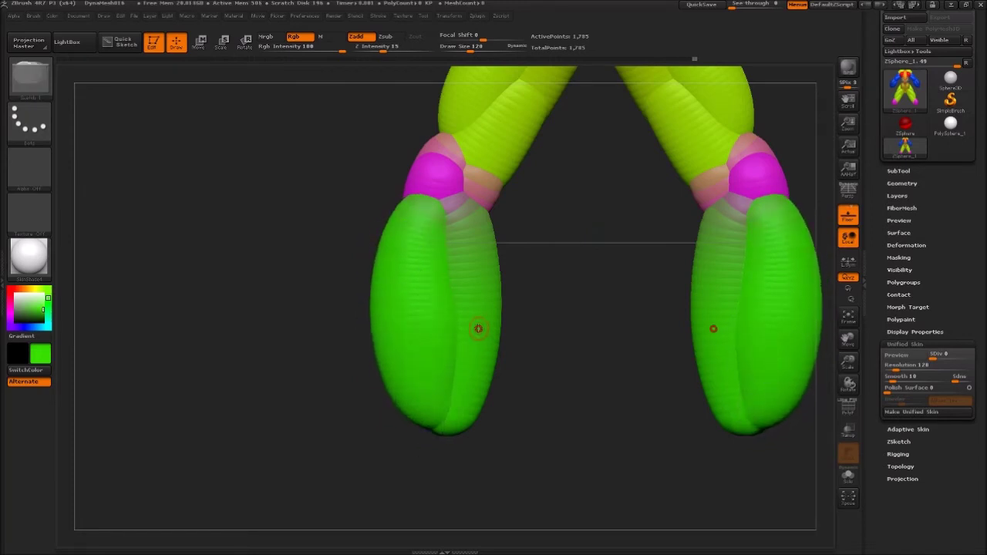
{"action": "mouse_move", "coordinate": [466, 271]}
{"action": "left_mouse_down"}
{"action": "mouse_move", "coordinate": [452, 397]}
{"action": "mouse_move", "coordinate": [452, 280]}
{"action": "mouse_move", "coordinate": [451, 463]}
{"action": "mouse_move", "coordinate": [464, 327]}
{"action": "mouse_move", "coordinate": [437, 435]}
{"action": "mouse_move", "coordinate": [456, 288]}
{"action": "mouse_move", "coordinate": [451, 471]}
{"action": "mouse_move", "coordinate": [454, 351]}
{"action": "mouse_move", "coordinate": [452, 463]}
{"action": "mouse_move", "coordinate": [440, 430]}
{"action": "mouse_move", "coordinate": [402, 386]}
{"action": "left_mouse_up"}
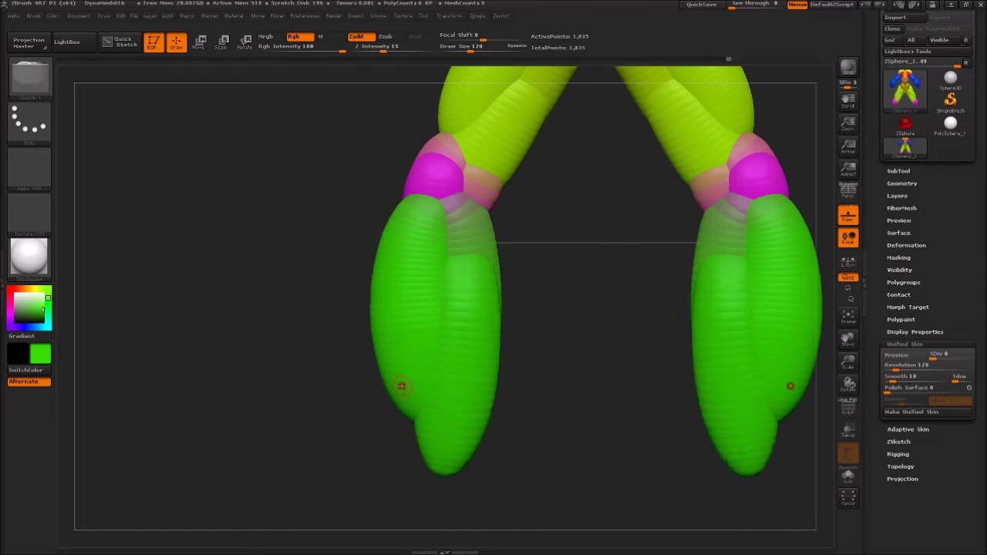
{"action": "mouse_move", "coordinate": [367, 420]}
{"action": "left_mouse_down", "text": "alt"}
{"action": "mouse_move", "coordinate": [332, 355]}
{"action": "mouse_move", "coordinate": [379, 425]}
{"action": "mouse_move", "coordinate": [368, 324]}
{"action": "mouse_move", "coordinate": [378, 343]}
{"action": "mouse_move", "coordinate": [369, 342]}
{"action": "left_mouse_up", "text": "alt"}
{"action": "left_click_drag", "start_coordinate": [335, 371], "coordinate": [231, 227], "text": "alt"}
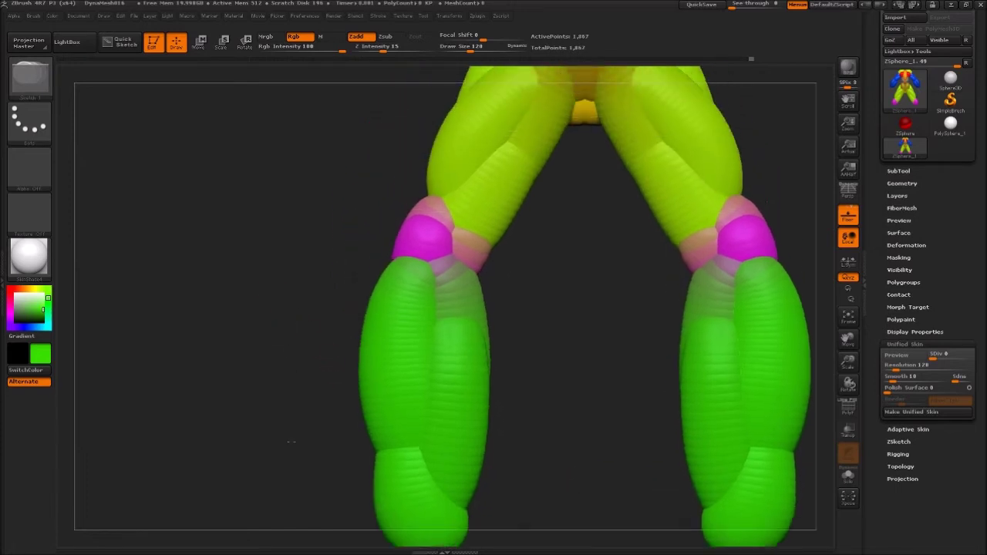
{"action": "left_click_drag", "start_coordinate": [289, 430], "coordinate": [321, 413]}
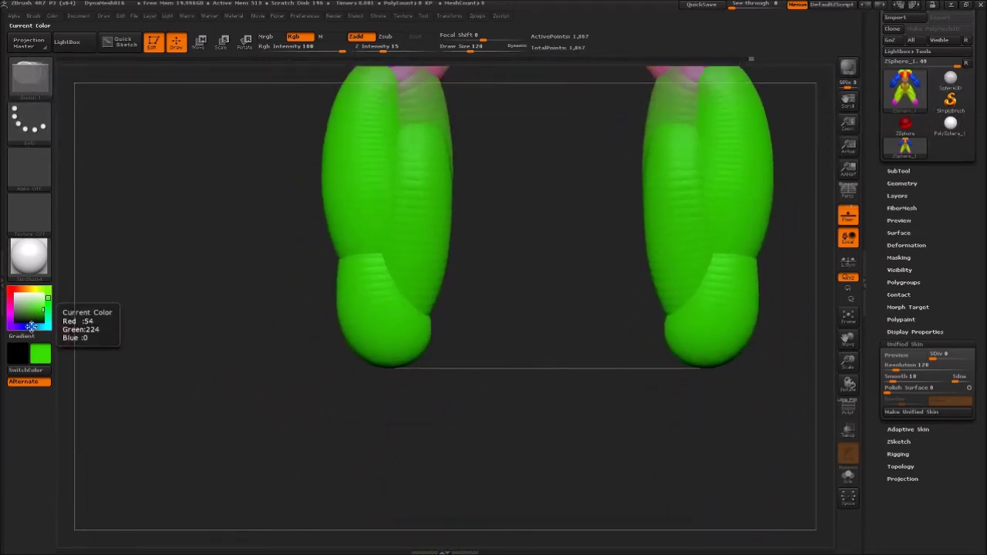
- In blue, grow a foot sphere from each green leg and adjust its size
{"action": "left_click", "coordinate": [32, 328]}
{"action": "left_click_drag", "start_coordinate": [414, 332], "coordinate": [412, 329]}
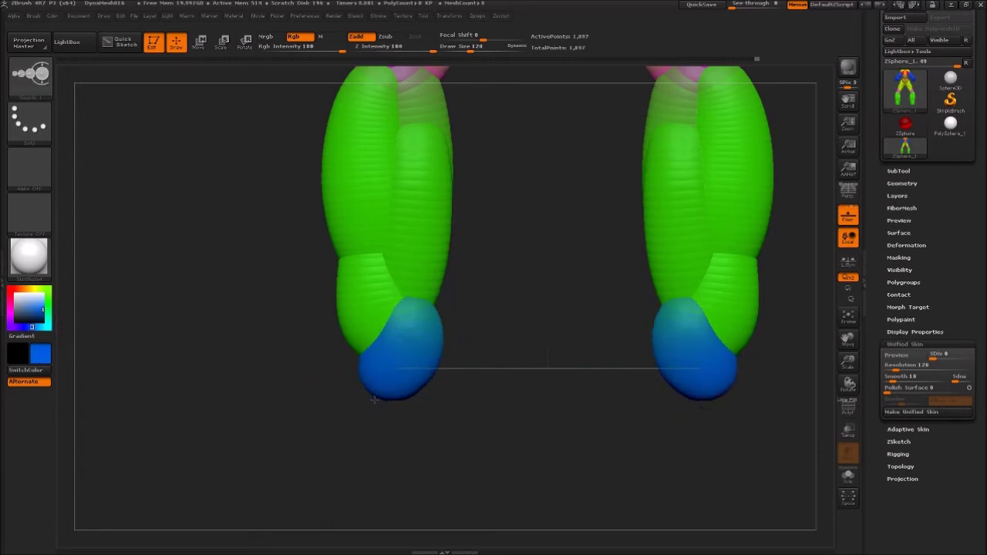
{"action": "left_click_drag", "start_coordinate": [360, 335], "coordinate": [352, 352]}
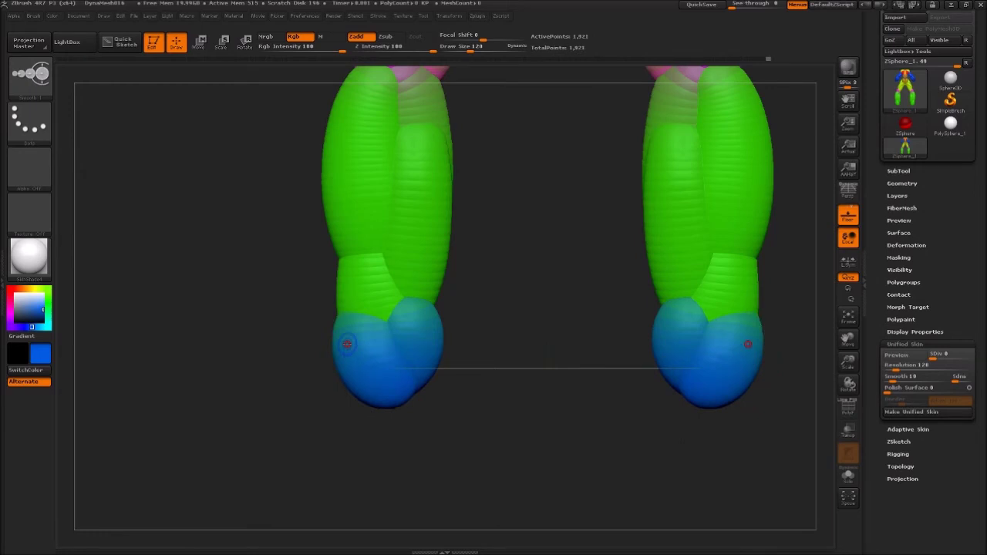
{"action": "left_click_drag", "start_coordinate": [447, 435], "coordinate": [351, 356]}
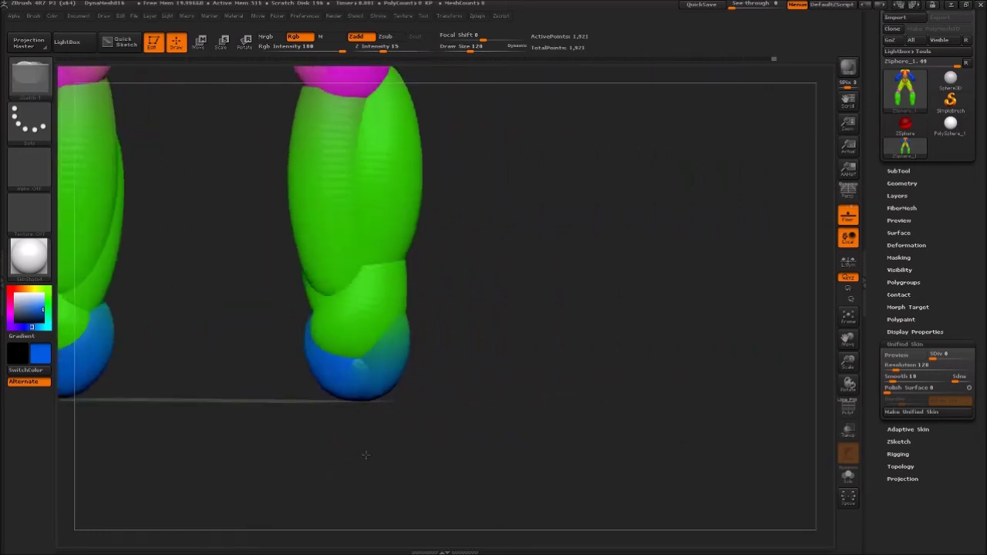
{"action": "left_click_drag", "start_coordinate": [379, 307], "coordinate": [376, 324]}
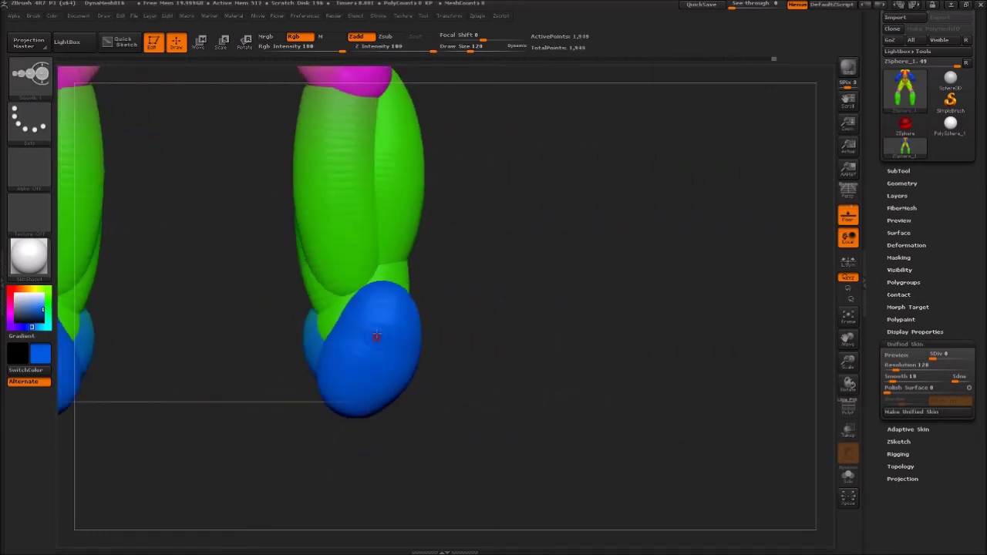
{"action": "left_click_drag", "start_coordinate": [344, 309], "coordinate": [325, 309]}
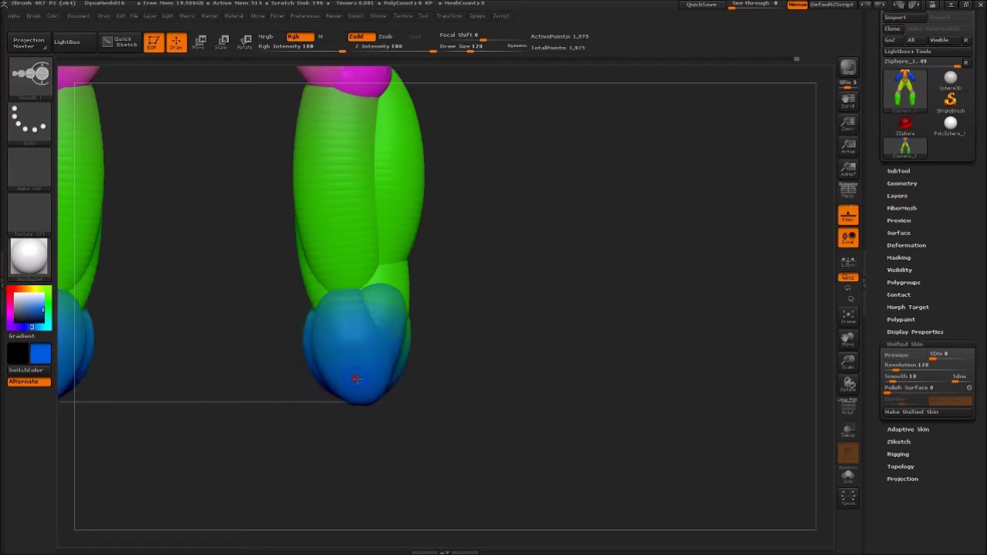
{"action": "left_click_drag", "start_coordinate": [325, 310], "coordinate": [388, 402]}
- Add a large blue sphere at each foot and pull it out into an elongated foot shape
{"action": "left_click_drag", "start_coordinate": [367, 356], "coordinate": [319, 369]}
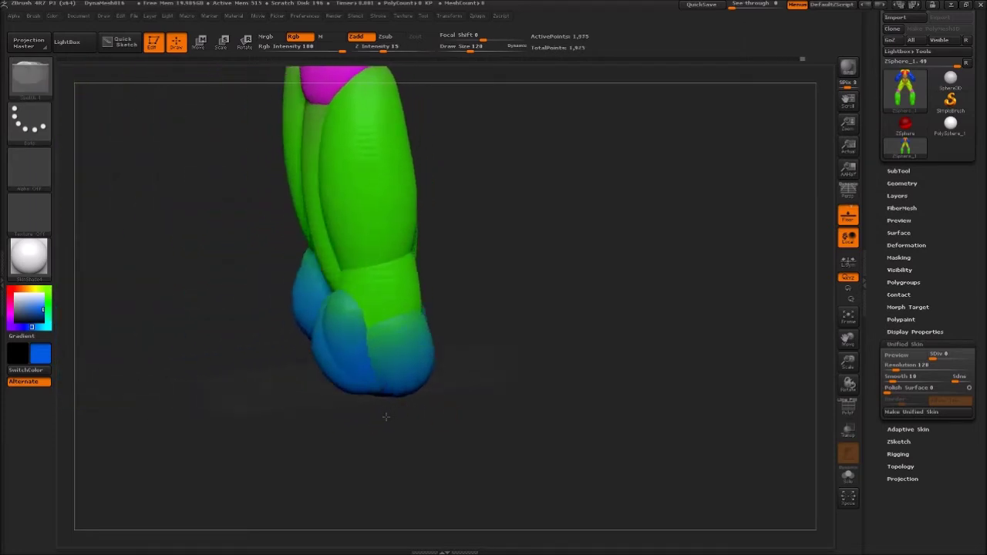
{"action": "mouse_move", "coordinate": [337, 307]}
{"action": "left_mouse_down"}
{"action": "mouse_move", "coordinate": [318, 324]}
{"action": "mouse_move", "coordinate": [316, 393]}
{"action": "left_mouse_up"}
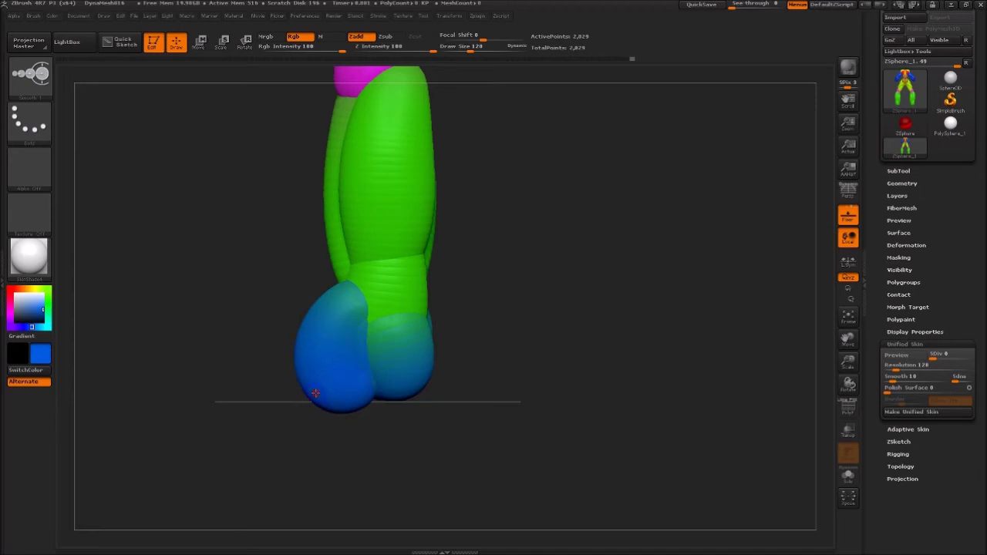
{"action": "left_click_drag", "start_coordinate": [320, 334], "coordinate": [320, 353]}
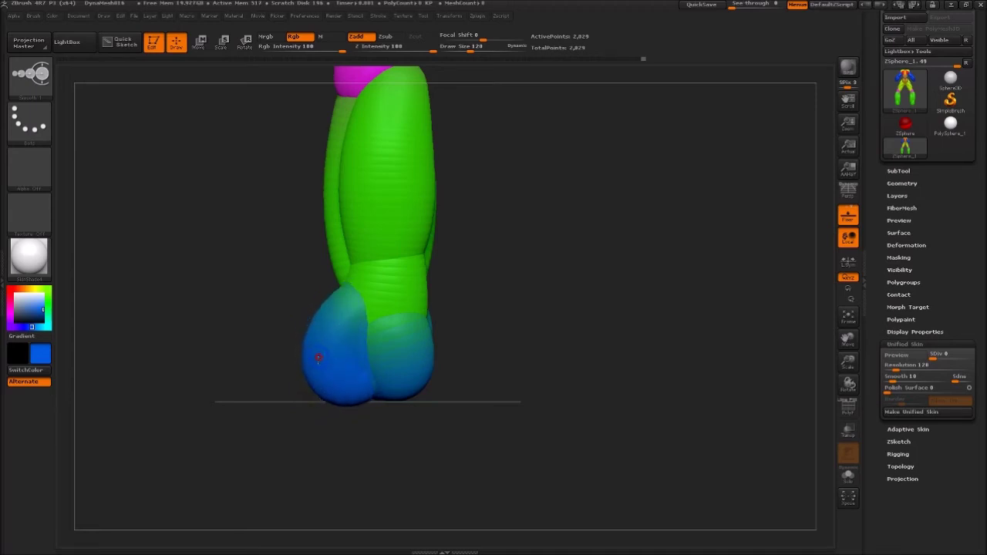
{"action": "mouse_move", "coordinate": [496, 427]}
{"action": "left_mouse_down", "text": "shift"}
{"action": "mouse_move", "coordinate": [474, 432]}
{"action": "mouse_move", "coordinate": [493, 433]}
{"action": "left_mouse_up", "text": "shift"}
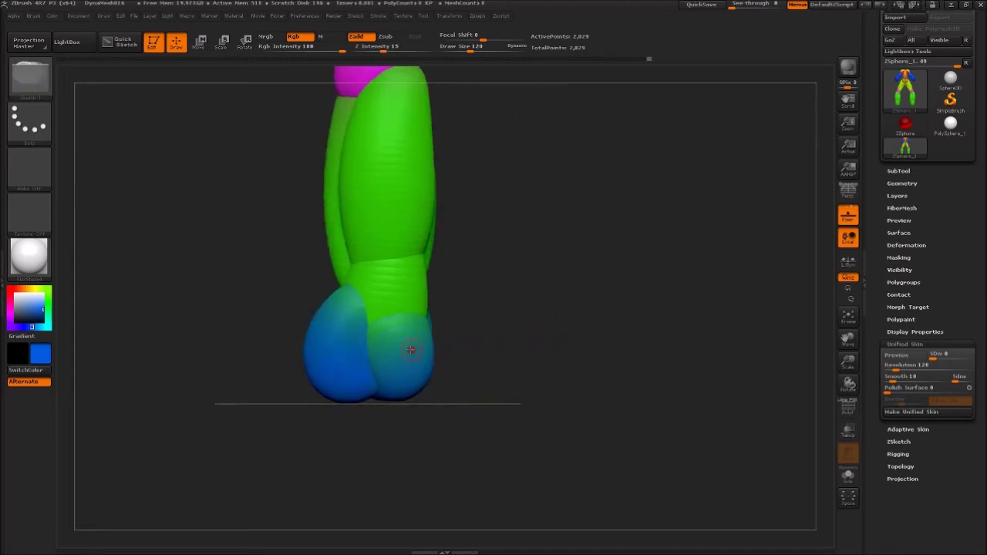
{"action": "left_click_drag", "start_coordinate": [413, 351], "coordinate": [558, 353]}
{"action": "left_click_drag", "start_coordinate": [393, 342], "coordinate": [451, 342]}
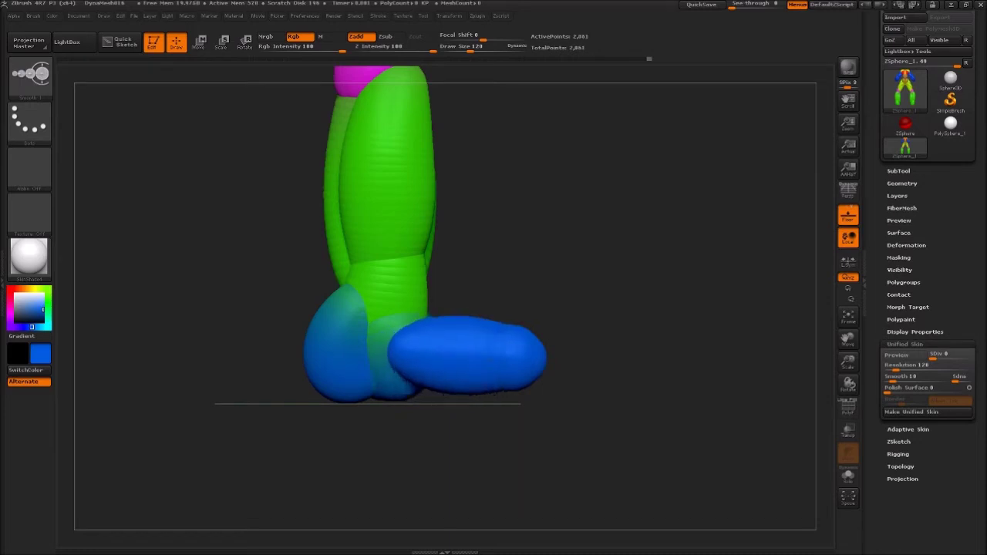
{"action": "mouse_move", "coordinate": [538, 280]}
{"action": "left_mouse_down", "text": "shift"}
{"action": "mouse_move", "coordinate": [538, 332]}
{"action": "mouse_move", "coordinate": [538, 309]}
{"action": "left_mouse_up", "text": "shift"}
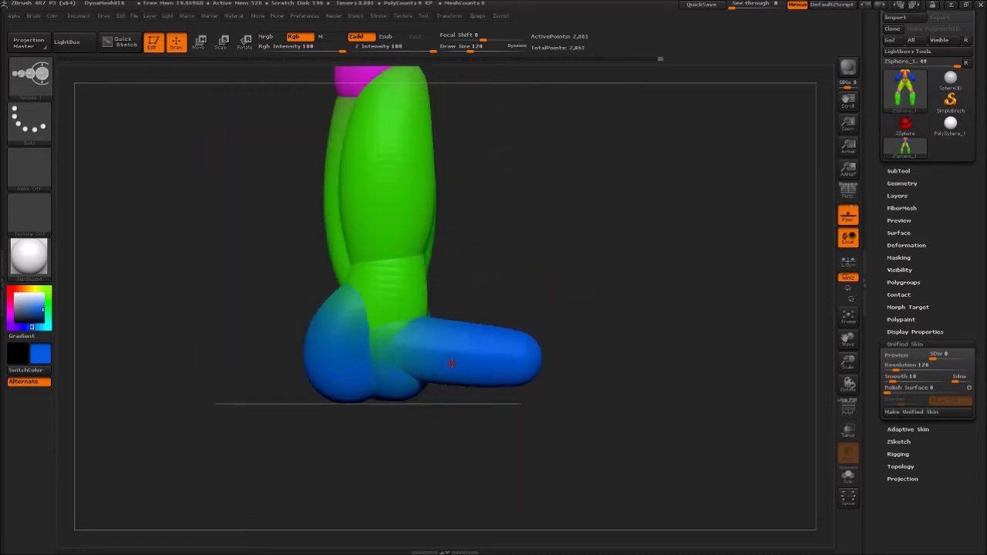
{"action": "mouse_move", "coordinate": [458, 439]}
{"action": "left_mouse_down", "text": "shift"}
{"action": "mouse_move", "coordinate": [410, 363]}
{"action": "mouse_move", "coordinate": [393, 387]}
{"action": "left_mouse_up", "text": "shift"}
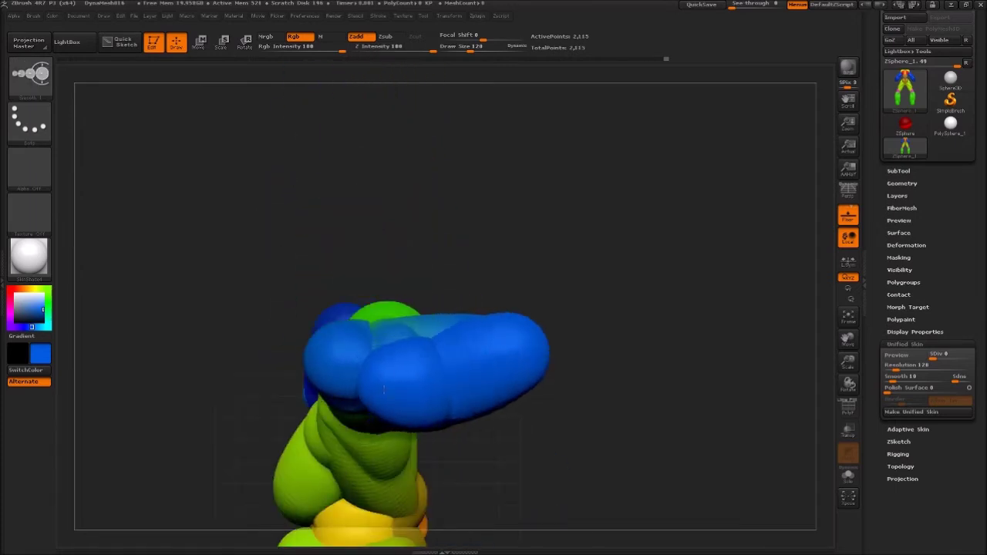
{"action": "left_click_drag", "start_coordinate": [447, 376], "coordinate": [493, 344]}
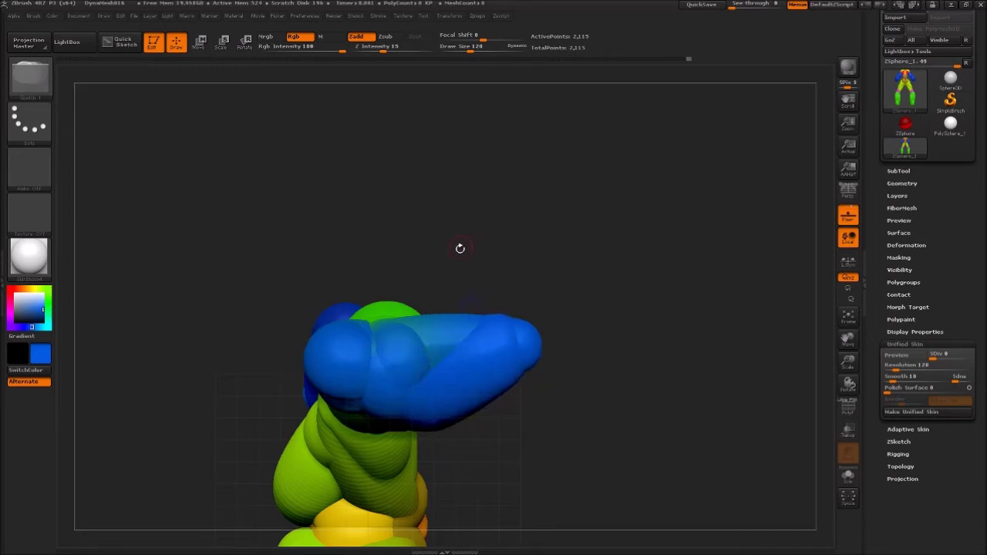
{"action": "mouse_move", "coordinate": [463, 244]}
{"action": "left_mouse_down", "text": "shift"}
{"action": "mouse_move", "coordinate": [472, 245]}
{"action": "mouse_move", "coordinate": [476, 334]}
{"action": "left_mouse_up", "text": "shift"}
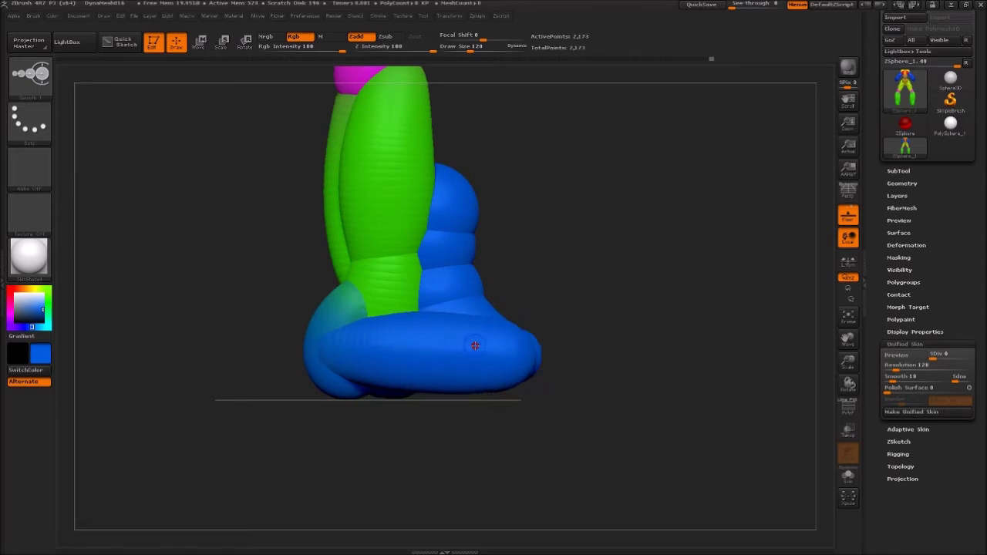
{"action": "mouse_move", "coordinate": [368, 297]}
{"action": "left_mouse_down"}
{"action": "mouse_move", "coordinate": [360, 299]}
{"action": "mouse_move", "coordinate": [442, 384]}
{"action": "mouse_move", "coordinate": [435, 388]}
{"action": "left_mouse_up"}
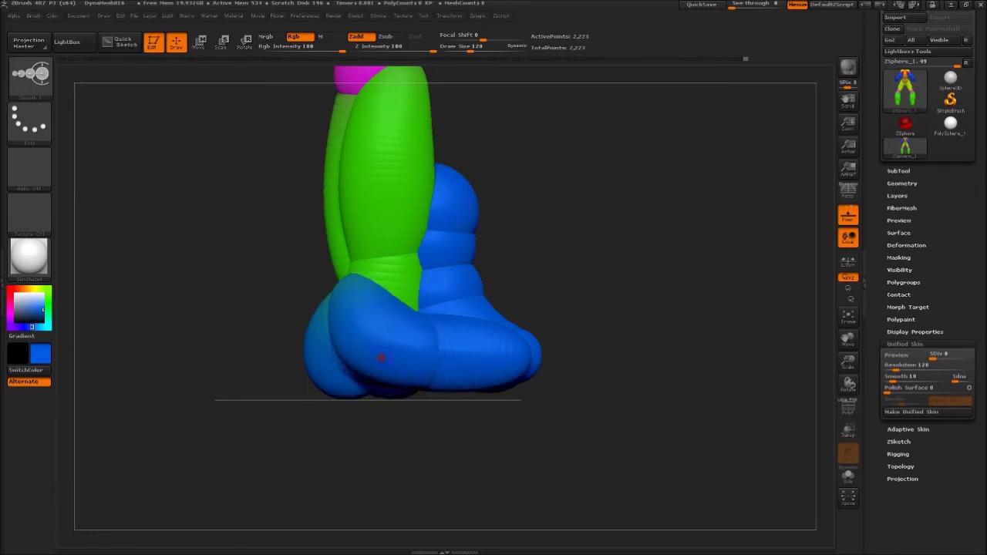
- Delete the three extra spheres sitting above the foot
{"action": "left_click_drag", "start_coordinate": [498, 434], "coordinate": [435, 440]}
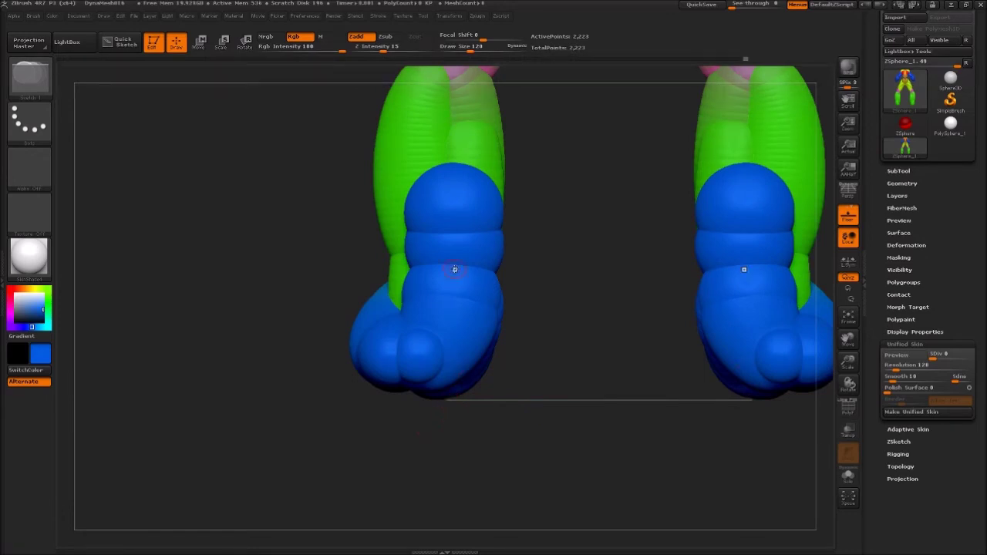
{"action": "left_click", "coordinate": [454, 209], "text": "alt"}
{"action": "left_click", "coordinate": [455, 247], "text": "alt"}
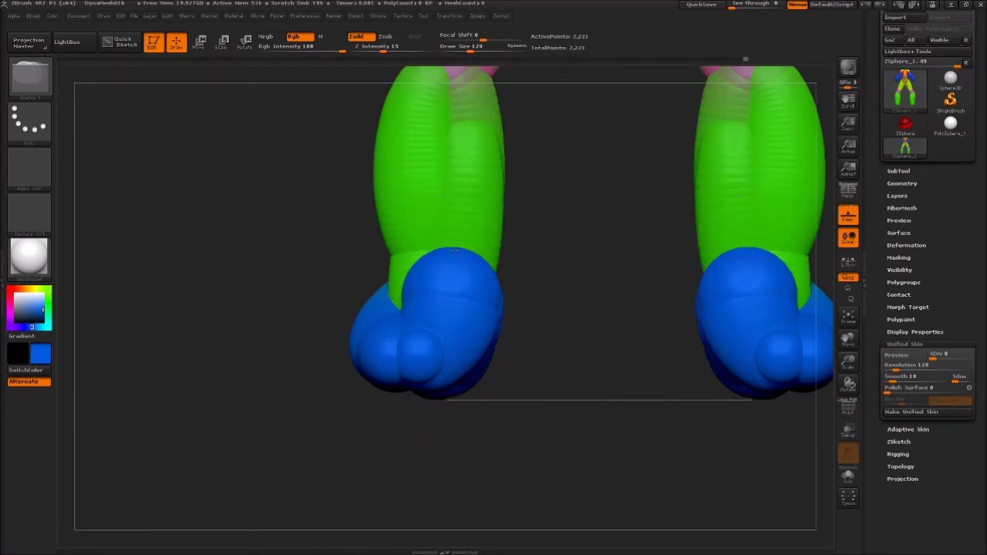
{"action": "left_click", "coordinate": [455, 301], "text": "alt"}
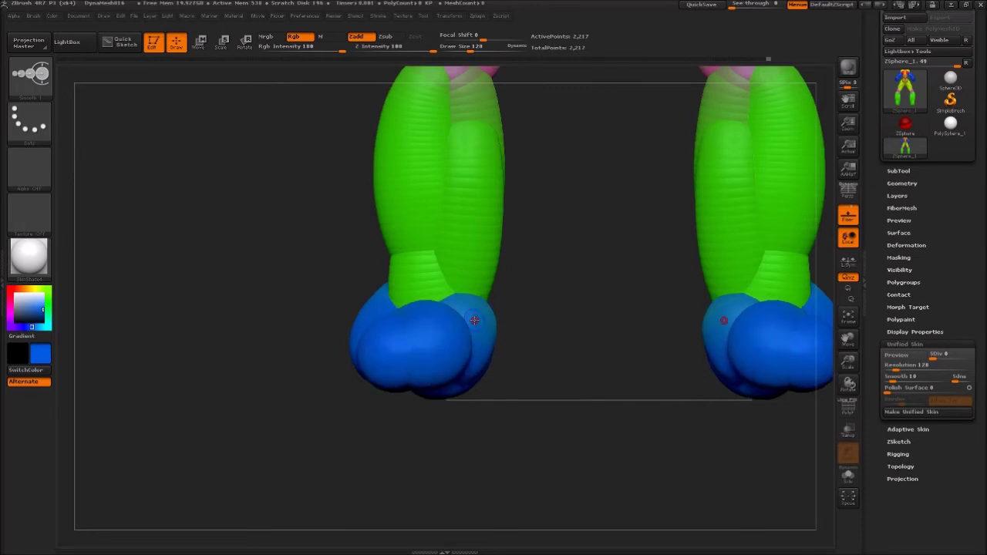
- Add and resize extra spheres at the front of the blue feet
{"action": "left_click_drag", "start_coordinate": [520, 355], "coordinate": [498, 382]}
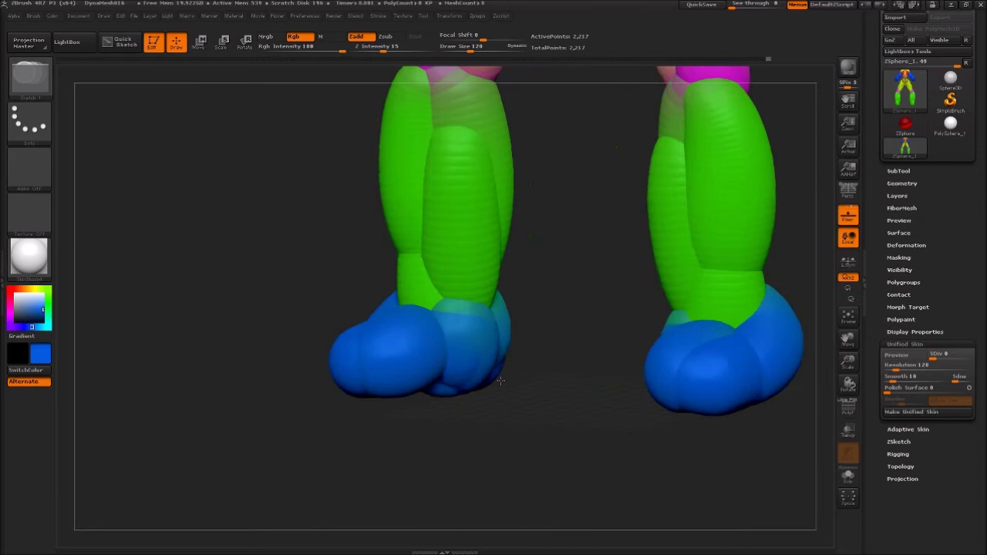
{"action": "left_click_drag", "start_coordinate": [494, 332], "coordinate": [453, 348]}
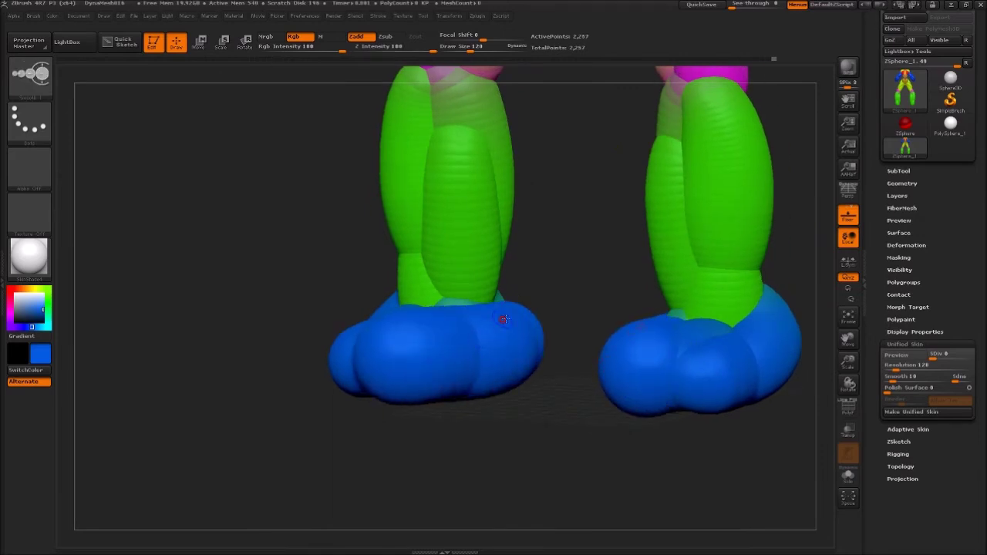
{"action": "mouse_move", "coordinate": [509, 349]}
{"action": "left_mouse_down"}
{"action": "mouse_move", "coordinate": [525, 351]}
{"action": "mouse_move", "coordinate": [434, 379]}
{"action": "mouse_move", "coordinate": [406, 368]}
{"action": "mouse_move", "coordinate": [468, 372]}
{"action": "left_mouse_up"}
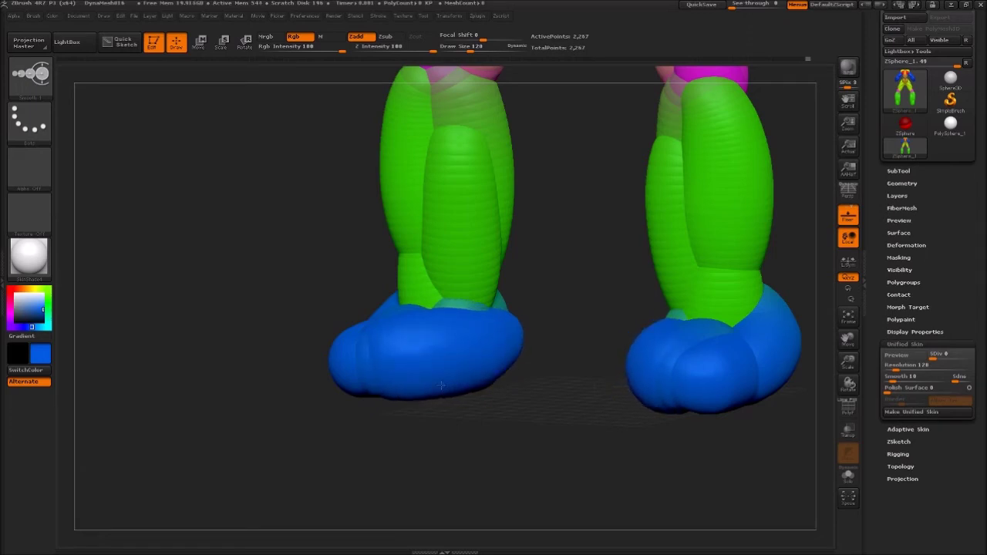
{"action": "left_click_drag", "start_coordinate": [441, 385], "coordinate": [415, 382]}
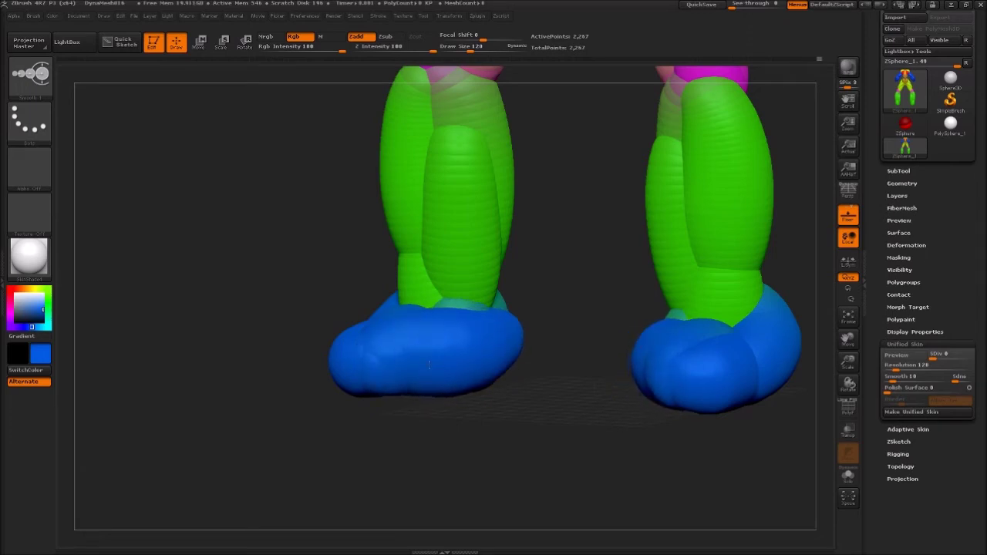
{"action": "left_click_drag", "start_coordinate": [364, 386], "coordinate": [425, 373]}
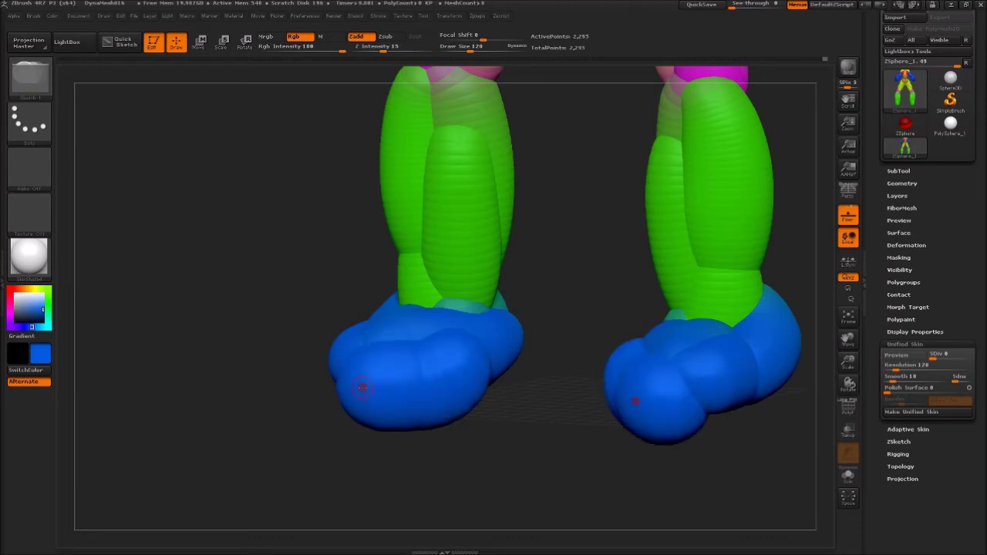
- Pull a sphere chain from each blue foot into a toe and smooth its top into a broad dome
{"action": "mouse_move", "coordinate": [347, 401]}
{"action": "left_mouse_down"}
{"action": "mouse_move", "coordinate": [335, 285]}
{"action": "mouse_move", "coordinate": [423, 432]}
{"action": "left_mouse_up"}
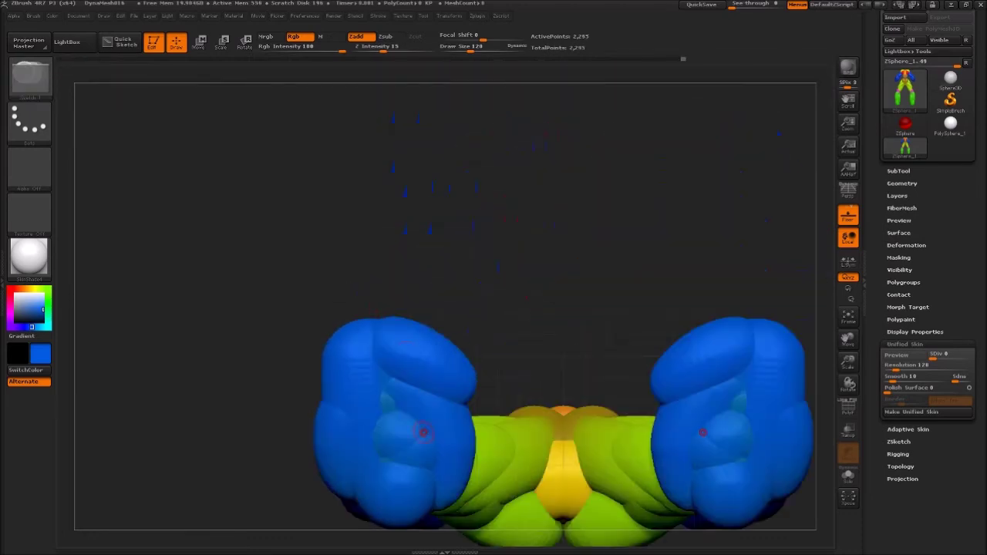
{"action": "left_click_drag", "start_coordinate": [413, 477], "coordinate": [430, 376]}
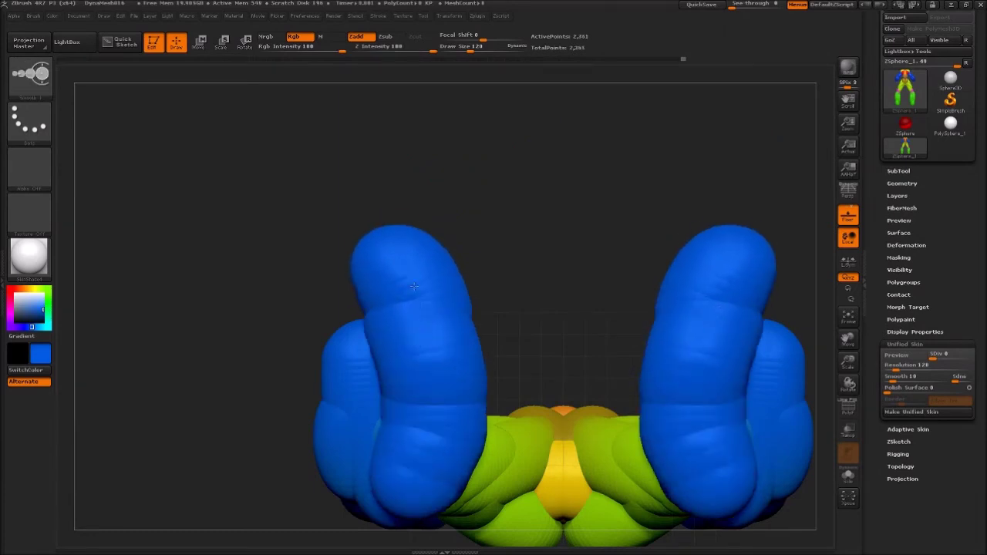
{"action": "key", "text": "shift+a"}
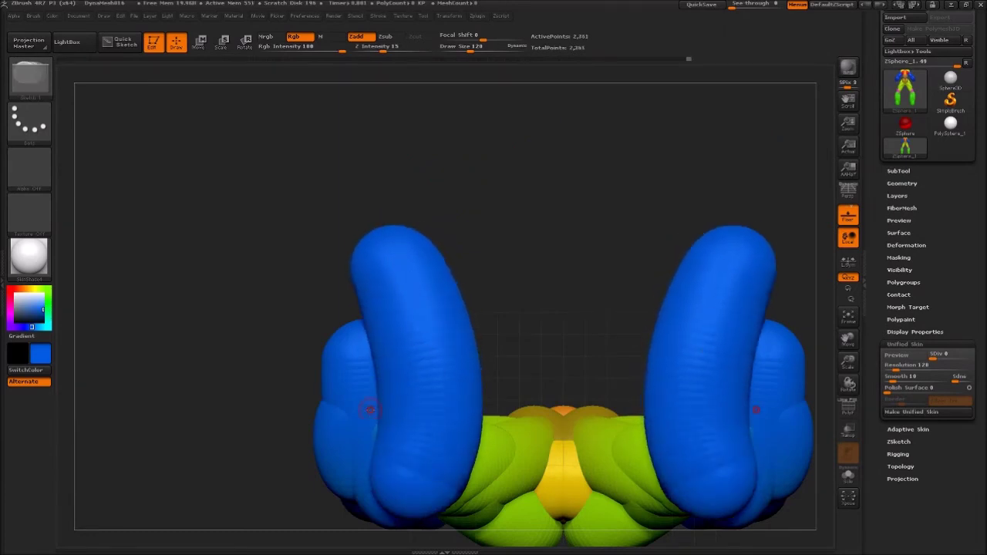
{"action": "mouse_move", "coordinate": [374, 467]}
{"action": "left_mouse_down"}
{"action": "mouse_move", "coordinate": [385, 228]}
{"action": "mouse_move", "coordinate": [353, 362]}
{"action": "mouse_move", "coordinate": [368, 422]}
{"action": "left_mouse_up"}
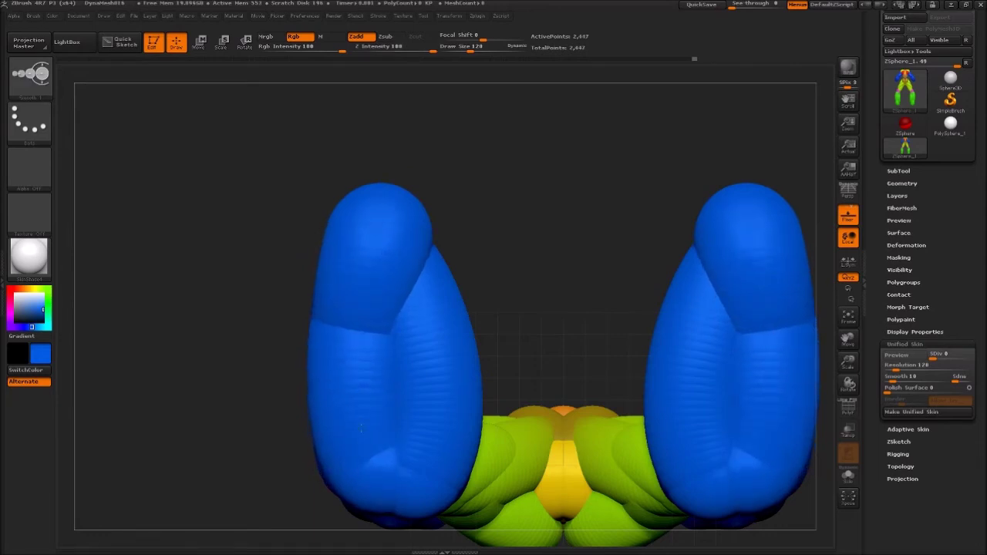
{"action": "mouse_move", "coordinate": [367, 324]}
{"action": "left_mouse_down", "text": "shift"}
{"action": "mouse_move", "coordinate": [356, 295]}
{"action": "mouse_move", "coordinate": [413, 185]}
{"action": "left_mouse_up", "text": "shift"}
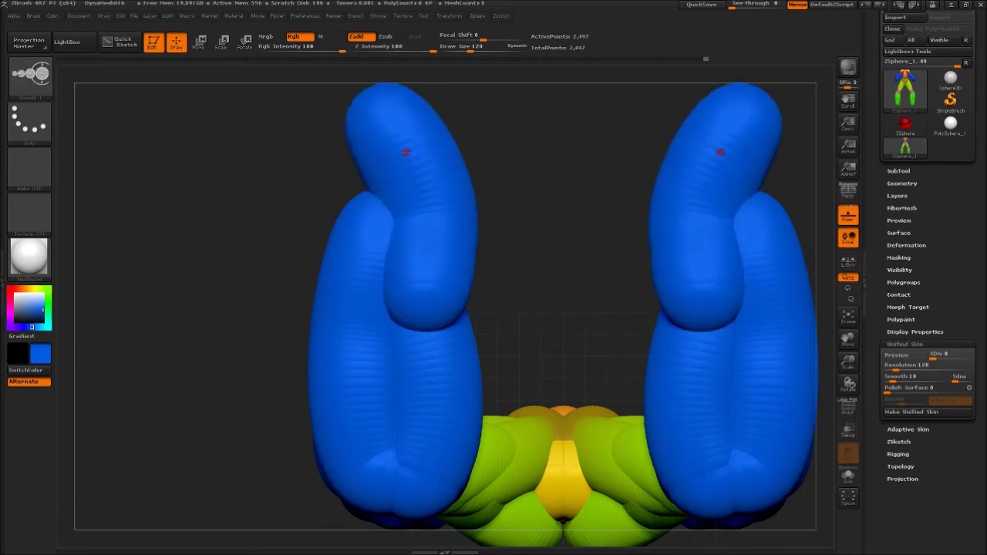
{"action": "left_click", "coordinate": [377, 184], "text": "alt"}
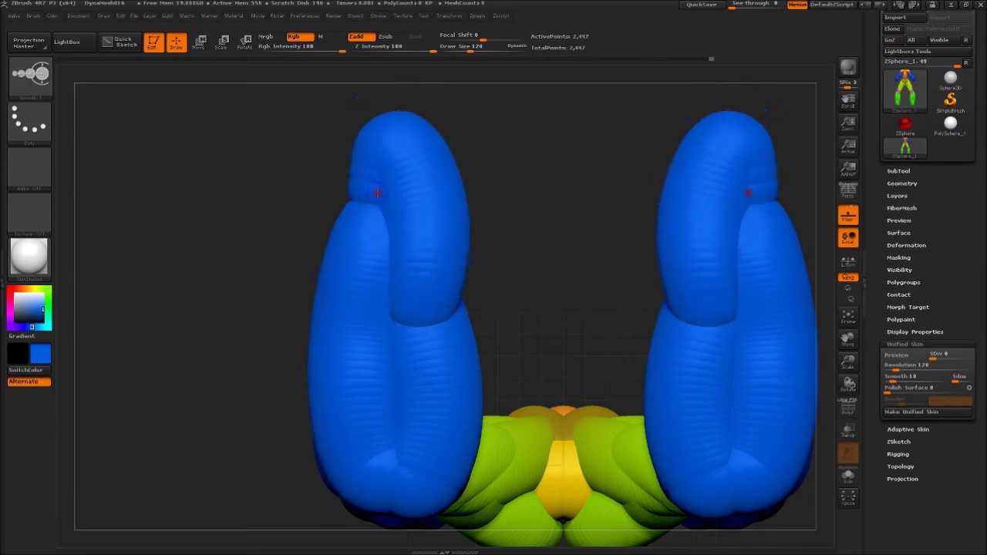
{"action": "mouse_move", "coordinate": [370, 164]}
{"action": "left_mouse_down"}
{"action": "mouse_move", "coordinate": [357, 223]}
{"action": "mouse_move", "coordinate": [415, 184]}
{"action": "mouse_move", "coordinate": [431, 132]}
{"action": "mouse_move", "coordinate": [351, 261]}
{"action": "left_mouse_up"}
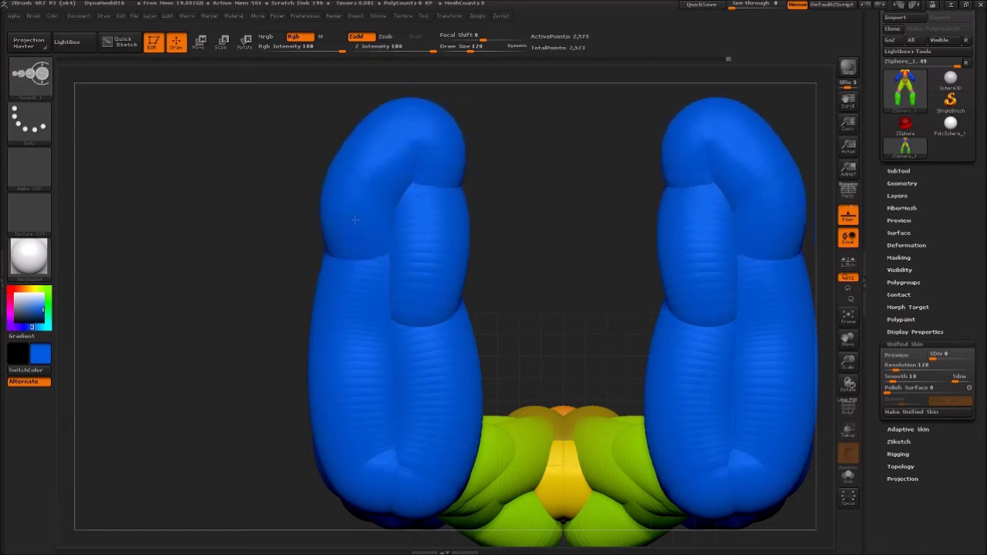
{"action": "left_click_drag", "start_coordinate": [421, 212], "coordinate": [428, 297]}
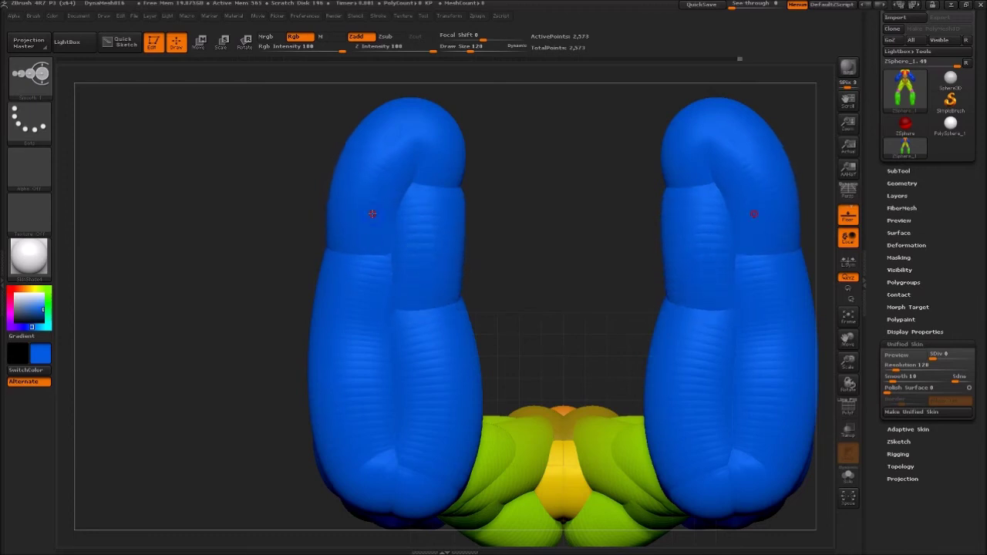
- Frame the figure from the shoulders down with the feet visible, then raise Draw Size to about 393
{"action": "left_click_drag", "start_coordinate": [498, 277], "coordinate": [496, 402], "text": "shift"}
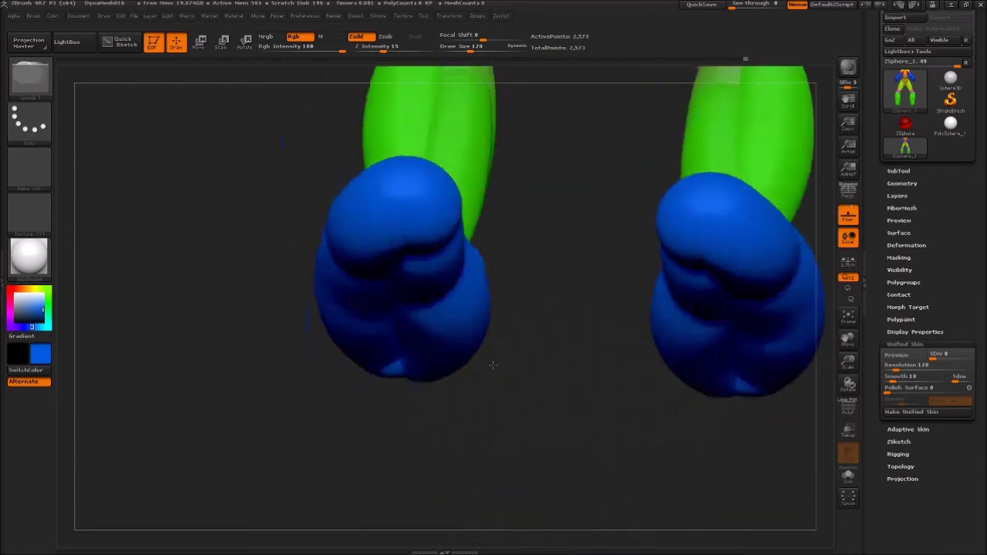
{"action": "left_click_drag", "start_coordinate": [522, 264], "coordinate": [576, 327]}
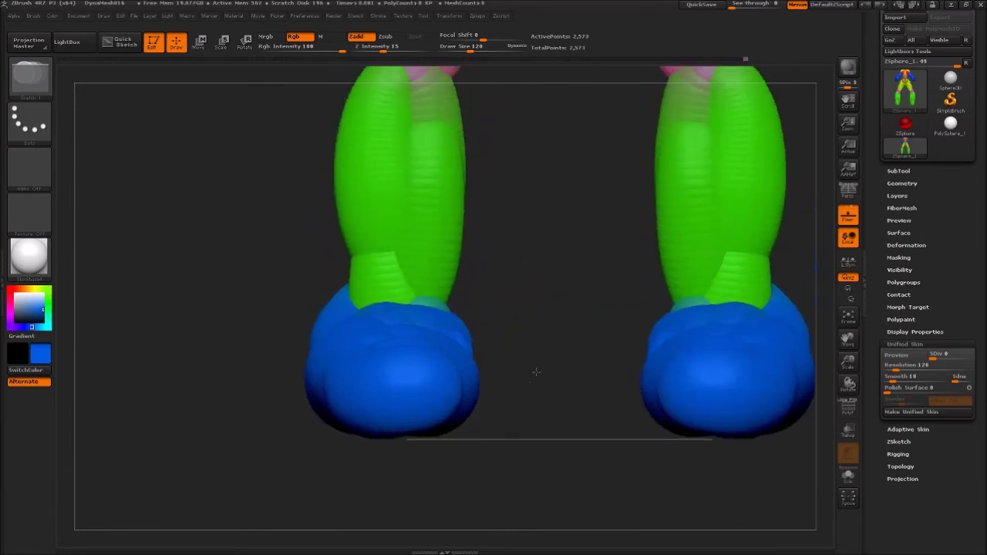
{"action": "mouse_move", "coordinate": [712, 218]}
{"action": "left_mouse_down", "text": "alt"}
{"action": "mouse_move", "coordinate": [629, 306]}
{"action": "mouse_move", "coordinate": [596, 316]}
{"action": "left_mouse_up", "text": "alt"}
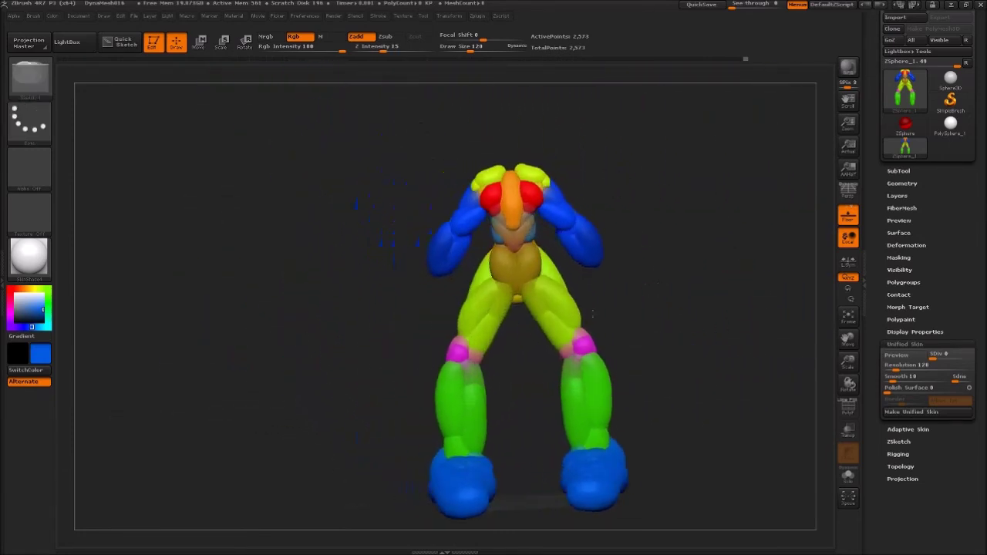
{"action": "left_click_drag", "start_coordinate": [657, 337], "coordinate": [661, 276], "text": "alt"}
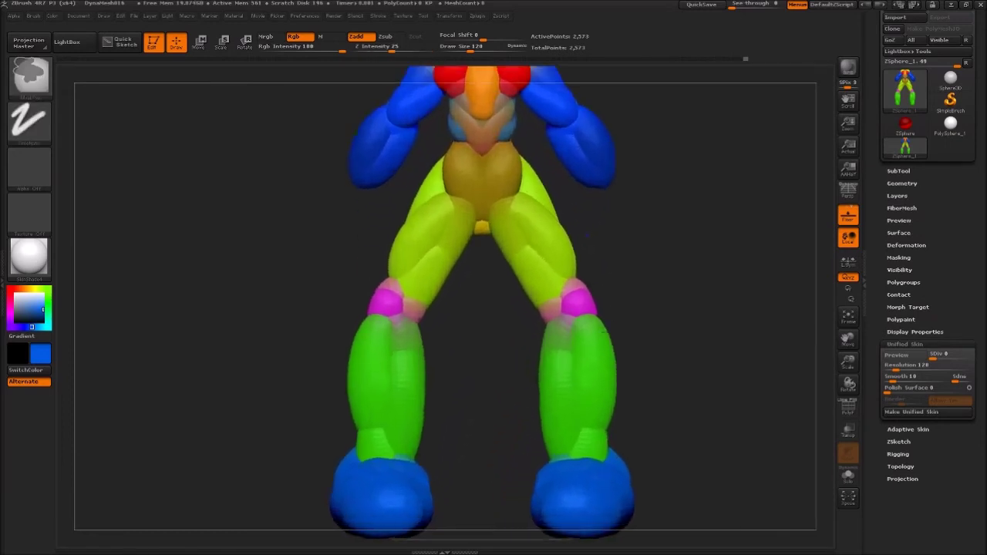
{"action": "left_click_drag", "start_coordinate": [664, 360], "coordinate": [240, 268], "text": "alt"}
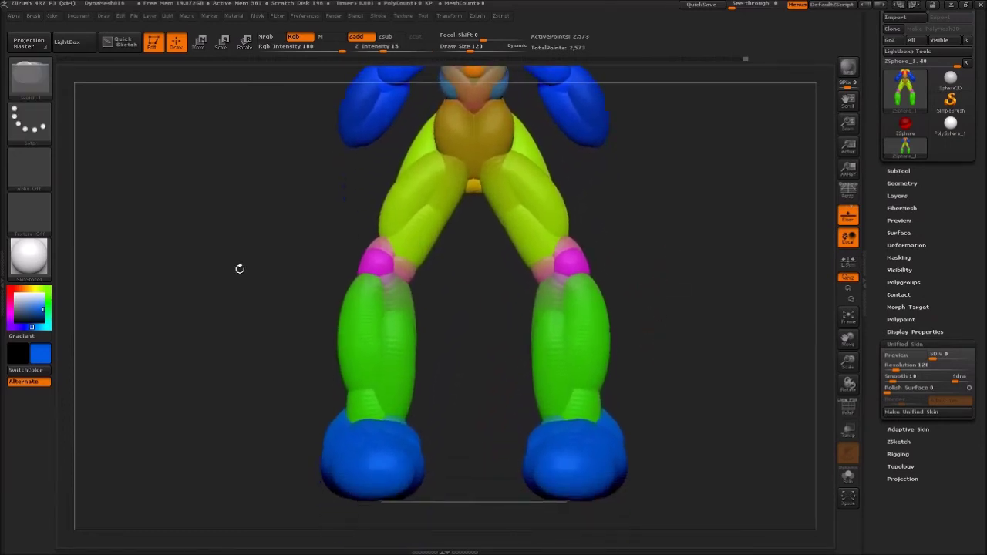
{"action": "key", "text": "s"}
{"action": "left_click_drag", "start_coordinate": [253, 204], "coordinate": [275, 165]}
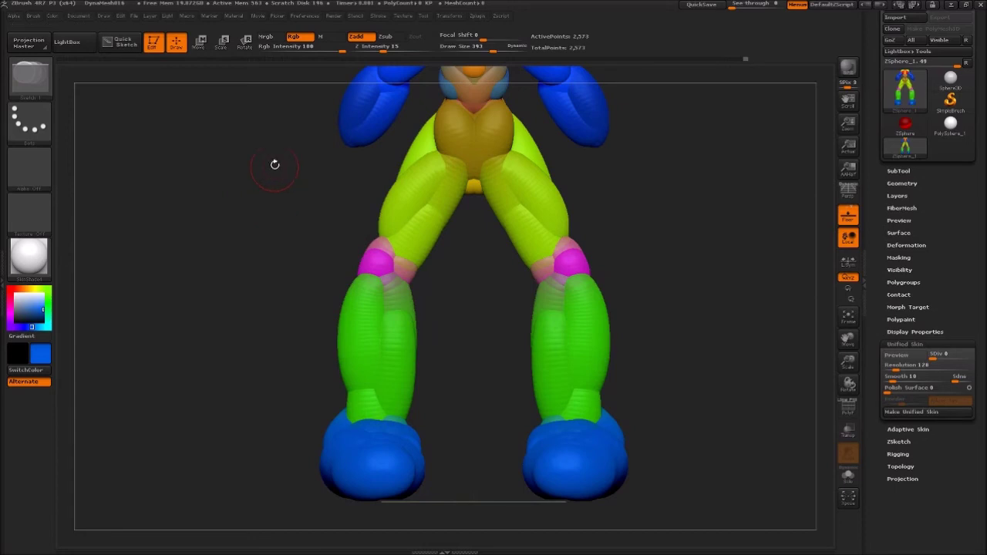
- From a side view, delete the three end spheres at the foot's toe to shorten it
{"action": "left_click", "coordinate": [225, 39]}
{"action": "left_click_drag", "start_coordinate": [187, 221], "coordinate": [293, 472]}
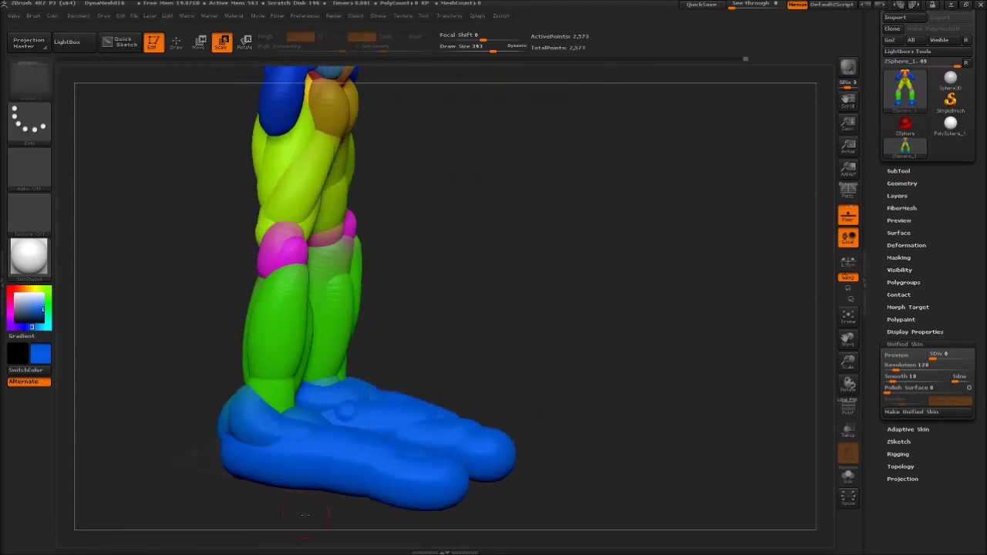
{"action": "left_click_drag", "start_coordinate": [304, 508], "coordinate": [443, 462]}
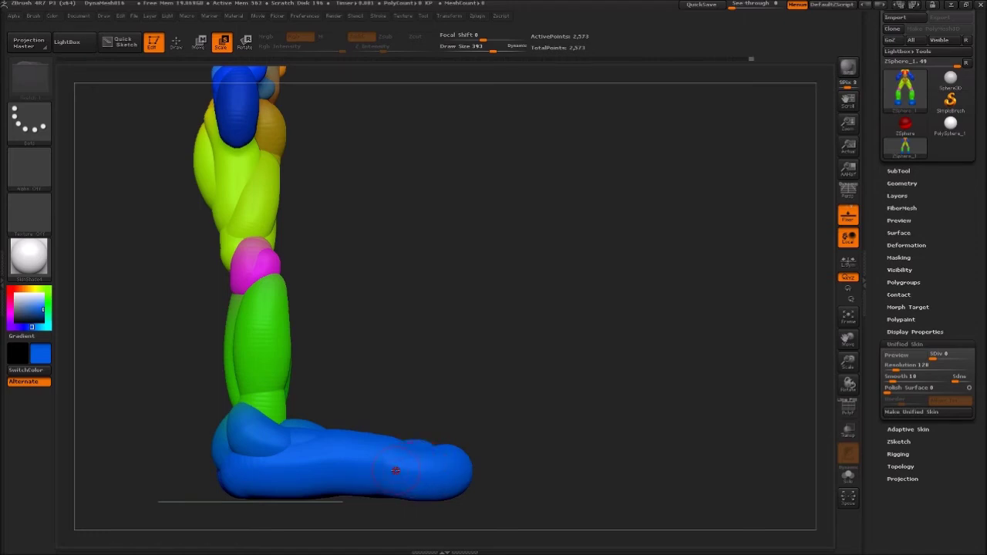
{"action": "left_click", "coordinate": [179, 47]}
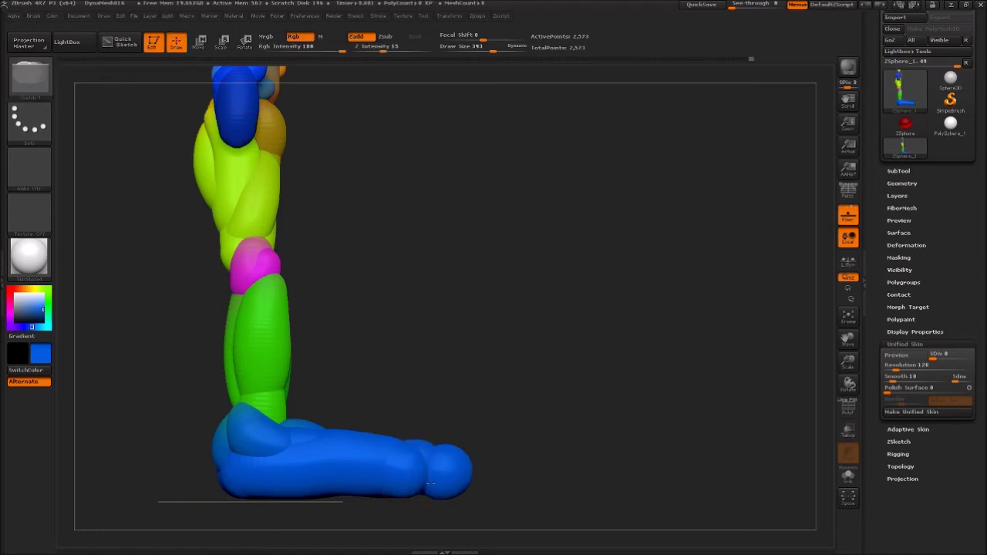
{"action": "left_click", "coordinate": [429, 470], "text": "alt"}
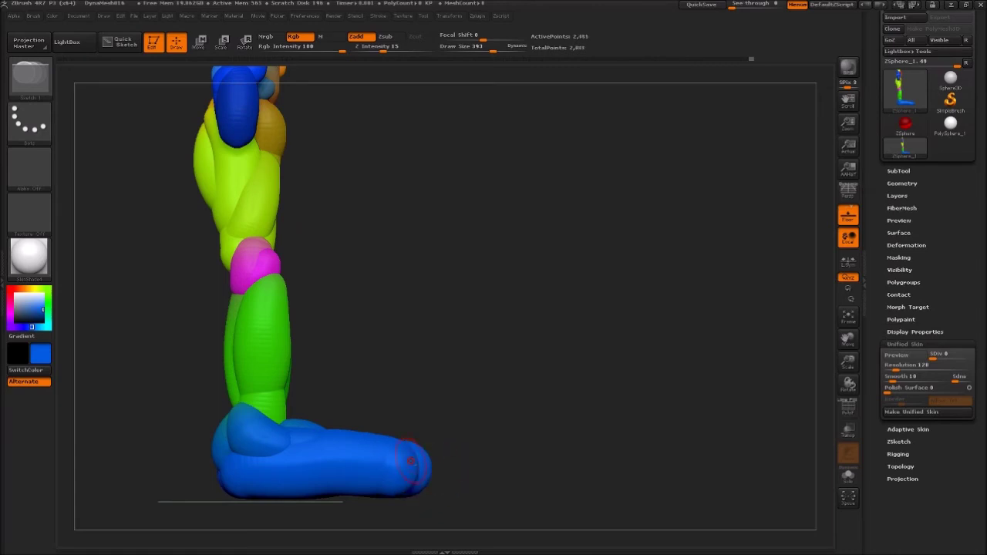
{"action": "left_click", "coordinate": [410, 461], "text": "alt"}
{"action": "left_click", "coordinate": [396, 462], "text": "alt"}
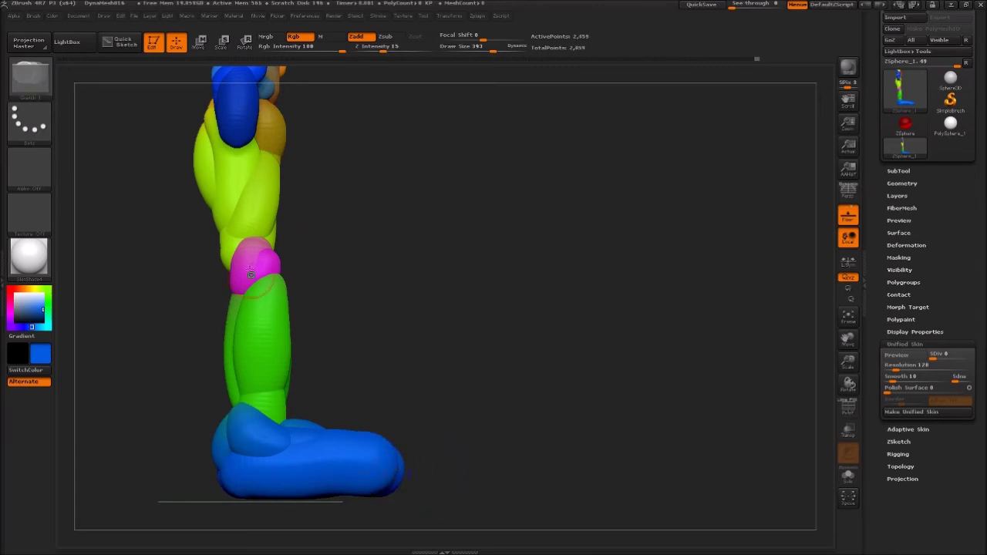
- Switch to Scale, raise Draw Size to 1000, and turn to a front view of the legs
{"action": "left_click", "coordinate": [222, 45]}
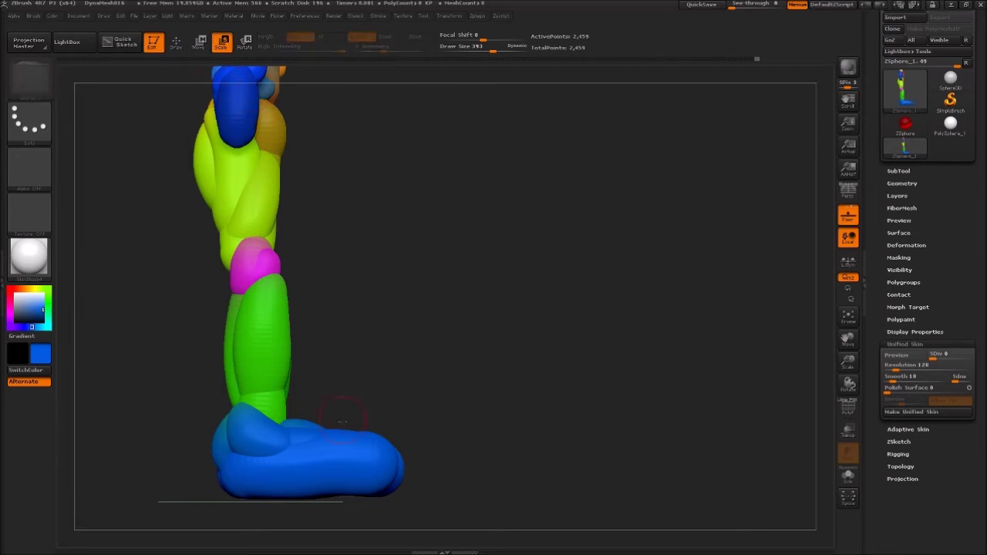
{"action": "left_click_drag", "start_coordinate": [332, 448], "coordinate": [348, 449]}
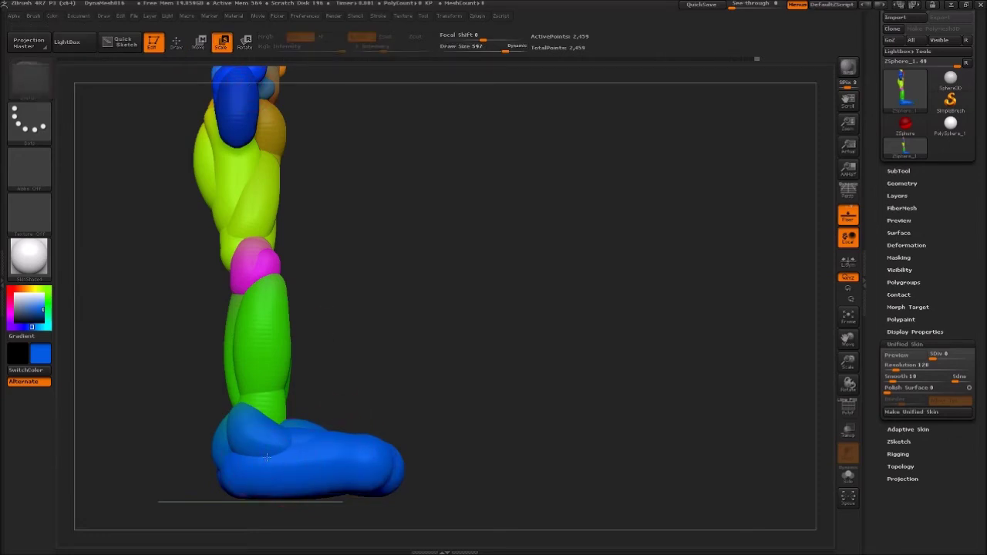
{"action": "key", "text": "s"}
{"action": "left_click_drag", "start_coordinate": [303, 470], "coordinate": [346, 466]}
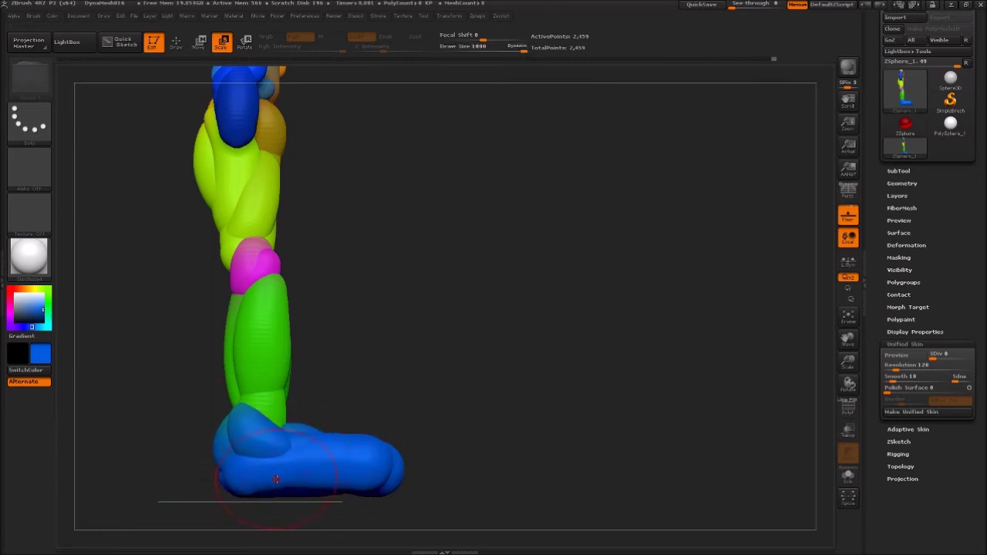
{"action": "left_click_drag", "start_coordinate": [371, 469], "coordinate": [411, 475]}
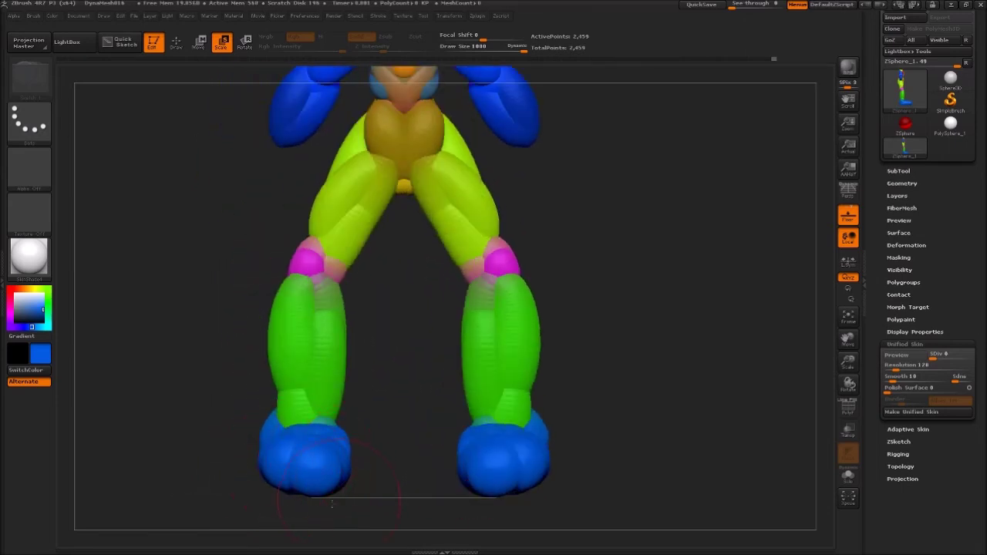
{"action": "left_click_drag", "start_coordinate": [332, 503], "coordinate": [369, 479]}
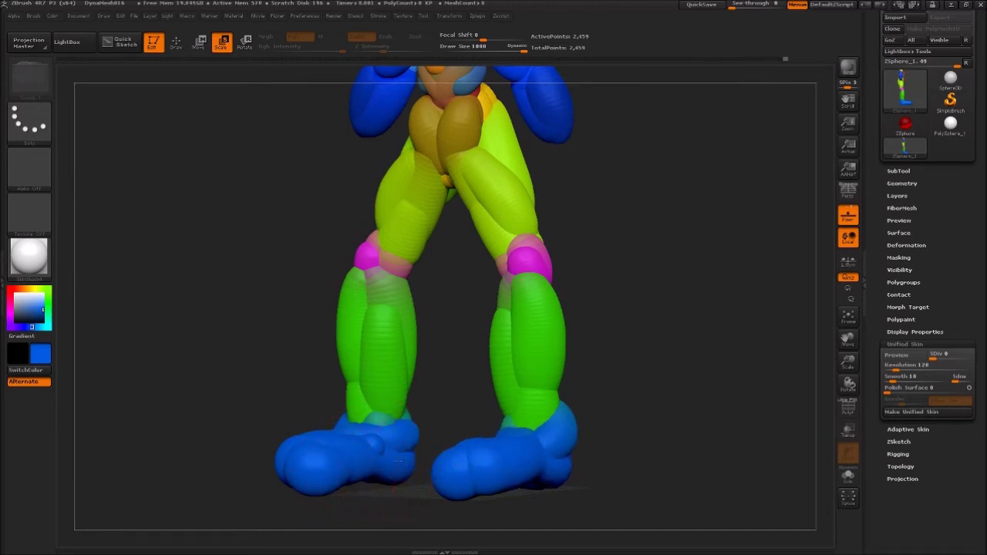
{"action": "mouse_move", "coordinate": [382, 461]}
{"action": "left_mouse_down", "text": "shift"}
{"action": "mouse_move", "coordinate": [263, 428]}
{"action": "mouse_move", "coordinate": [371, 438]}
{"action": "mouse_move", "coordinate": [324, 463]}
{"action": "mouse_move", "coordinate": [312, 482]}
{"action": "mouse_move", "coordinate": [354, 461]}
{"action": "left_mouse_up", "text": "shift"}
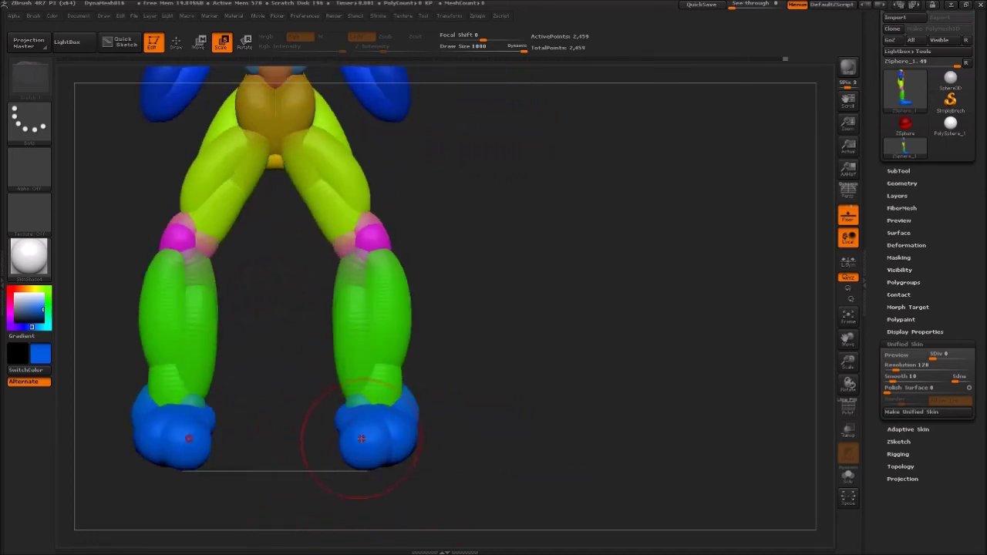
{"action": "left_click", "coordinate": [181, 46]}
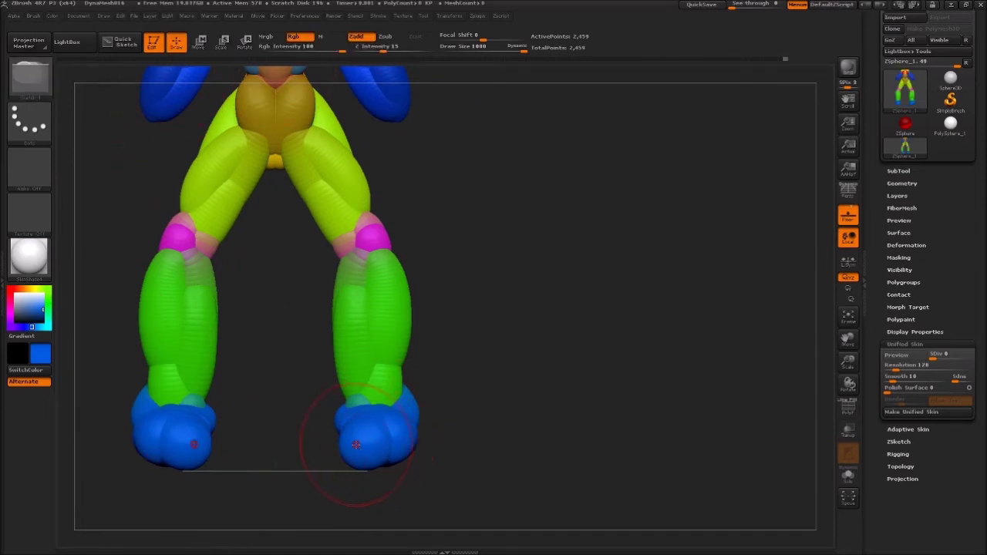
{"action": "mouse_move", "coordinate": [502, 485]}
{"action": "left_mouse_down"}
{"action": "mouse_move", "coordinate": [432, 440]}
{"action": "mouse_move", "coordinate": [362, 441]}
{"action": "mouse_move", "coordinate": [406, 446]}
{"action": "left_mouse_up"}
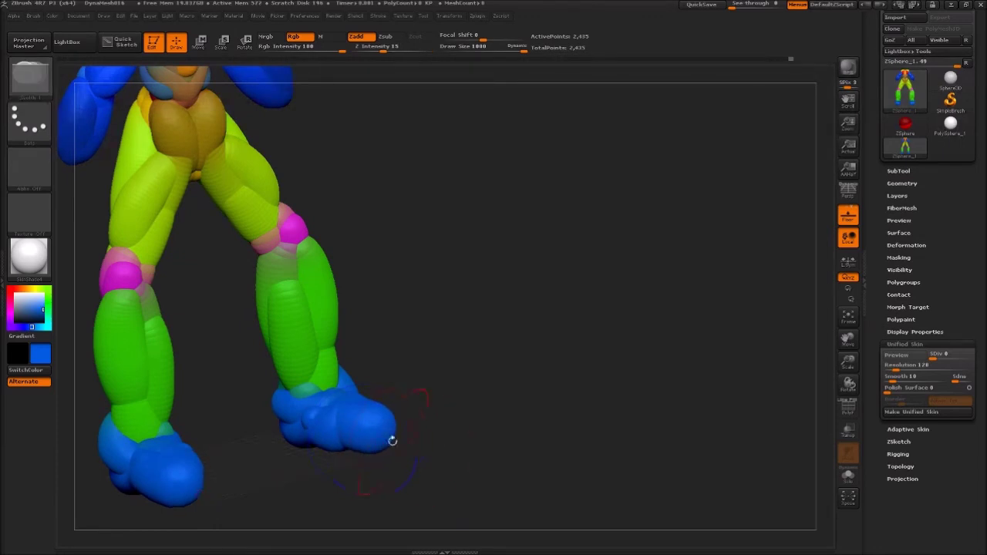
- From a top view, lower the Draw Size to 384
{"action": "mouse_move", "coordinate": [455, 467]}
{"action": "left_mouse_down"}
{"action": "mouse_move", "coordinate": [434, 476]}
{"action": "mouse_move", "coordinate": [489, 452]}
{"action": "mouse_move", "coordinate": [480, 515]}
{"action": "mouse_move", "coordinate": [478, 436]}
{"action": "left_mouse_up"}
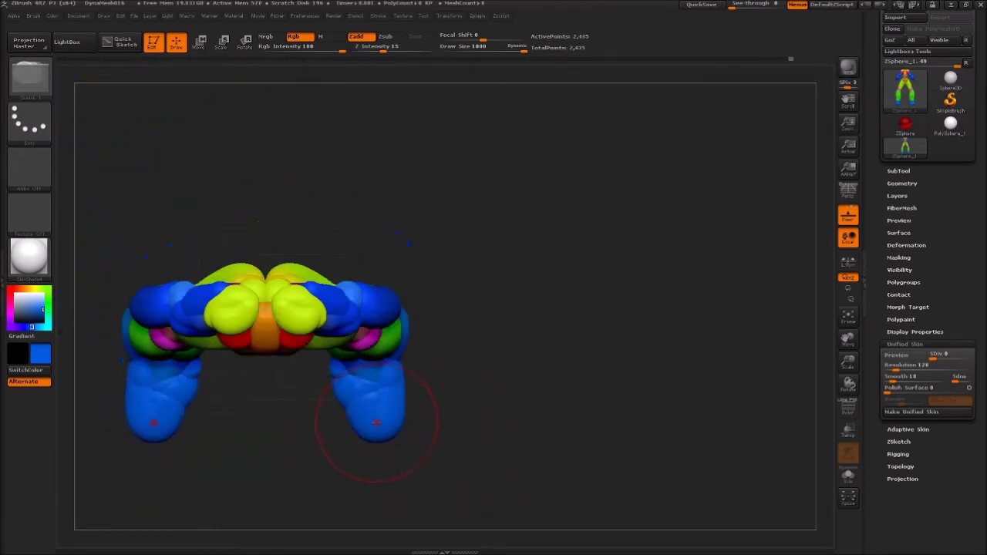
{"action": "key", "text": "s"}
{"action": "left_click_drag", "start_coordinate": [418, 345], "coordinate": [386, 347]}
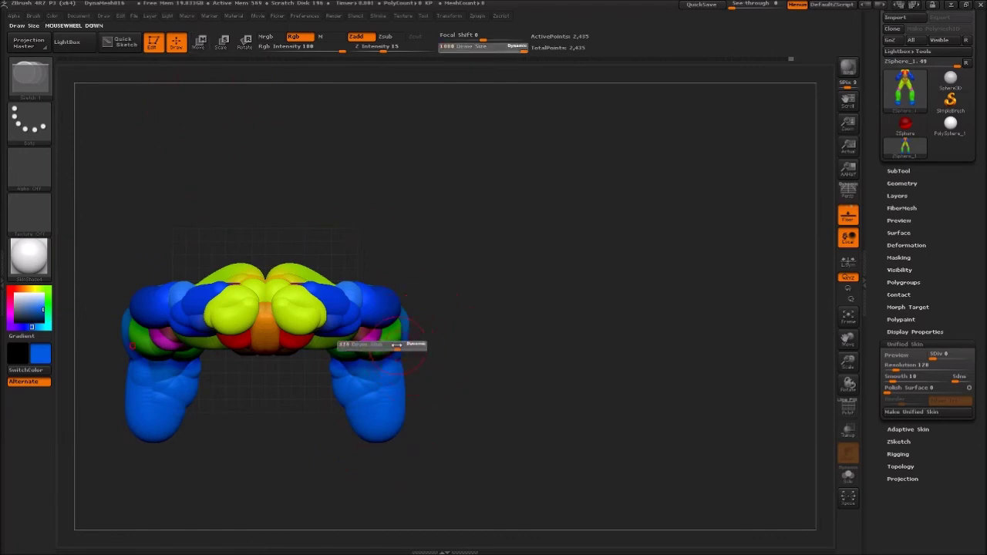
- Add a new sphere segment at each foot tip and scale it slightly smaller
{"action": "left_click_drag", "start_coordinate": [366, 414], "coordinate": [356, 416]}
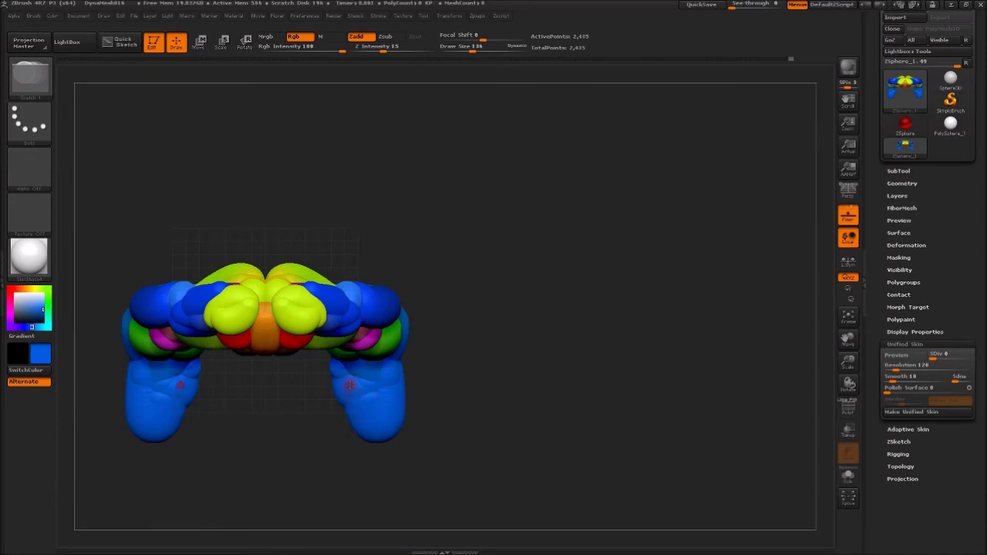
{"action": "left_click_drag", "start_coordinate": [349, 386], "coordinate": [370, 434]}
{"action": "key", "text": "ctrl+z"}
{"action": "left_click_drag", "start_coordinate": [347, 374], "coordinate": [347, 413]}
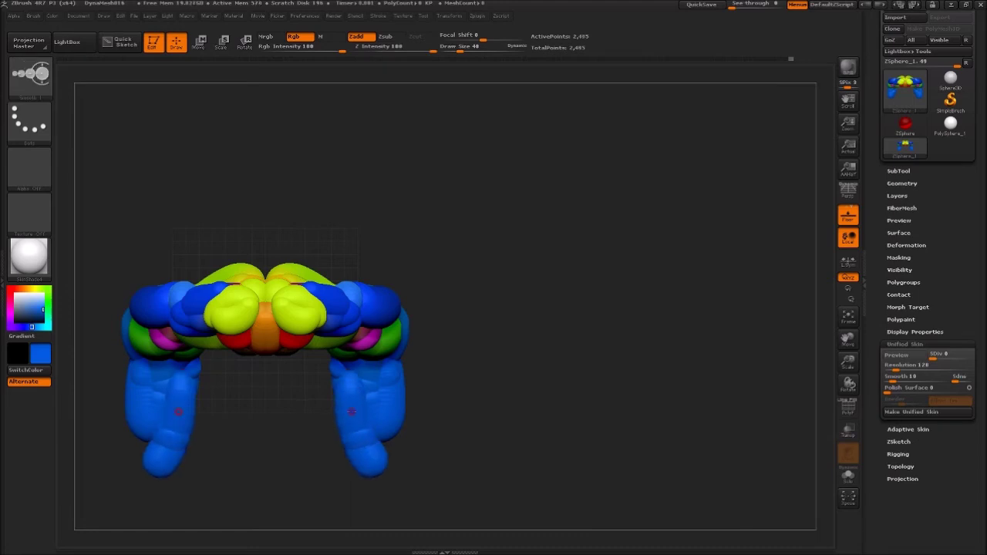
{"action": "left_click_drag", "start_coordinate": [363, 452], "coordinate": [357, 395]}
{"action": "left_click_drag", "start_coordinate": [358, 446], "coordinate": [377, 454]}
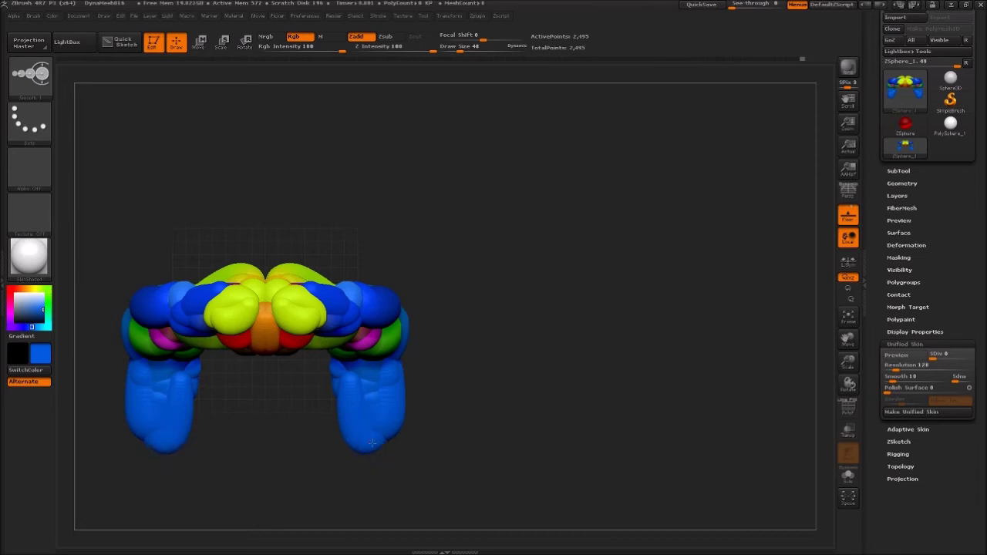
{"action": "left_click_drag", "start_coordinate": [331, 452], "coordinate": [341, 370]}
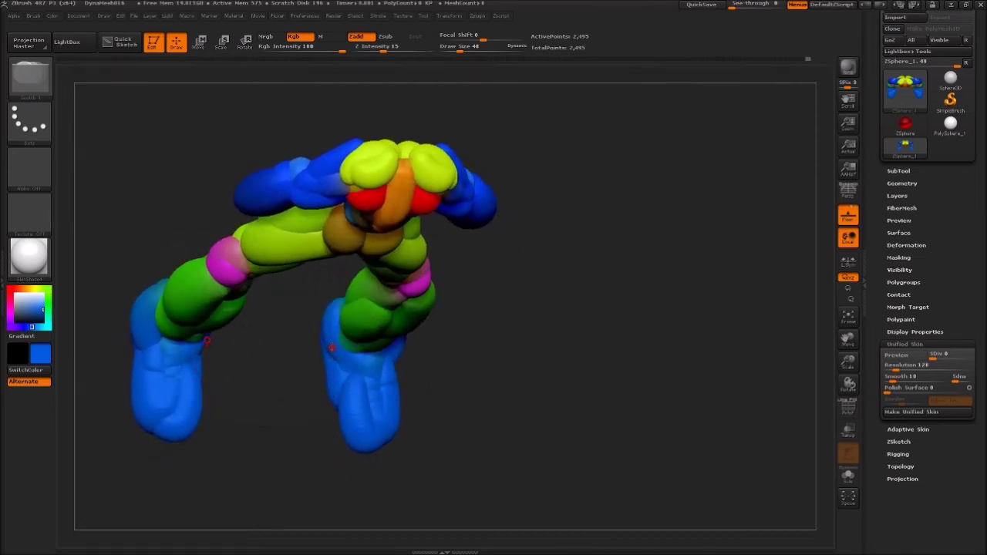
- Enlarge both blue feet, then shrink them slightly, viewed from the front
{"action": "left_click_drag", "start_coordinate": [338, 376], "coordinate": [324, 338]}
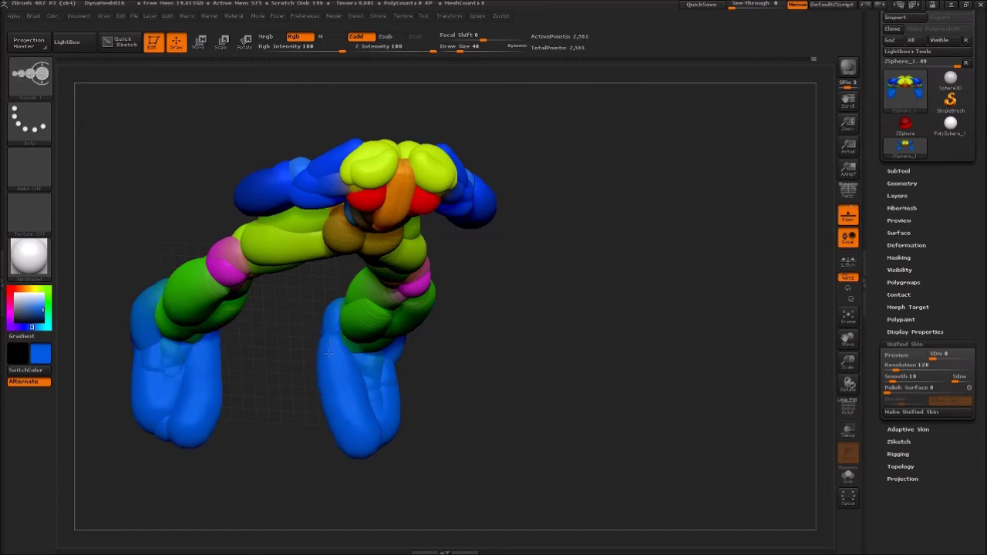
{"action": "left_click_drag", "start_coordinate": [351, 377], "coordinate": [351, 389]}
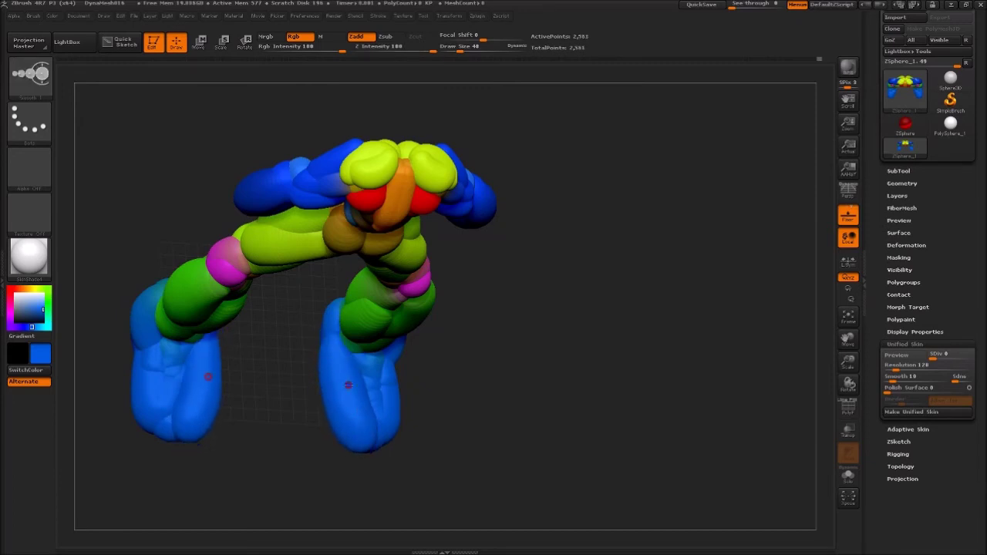
{"action": "left_click_drag", "start_coordinate": [301, 442], "coordinate": [291, 348]}
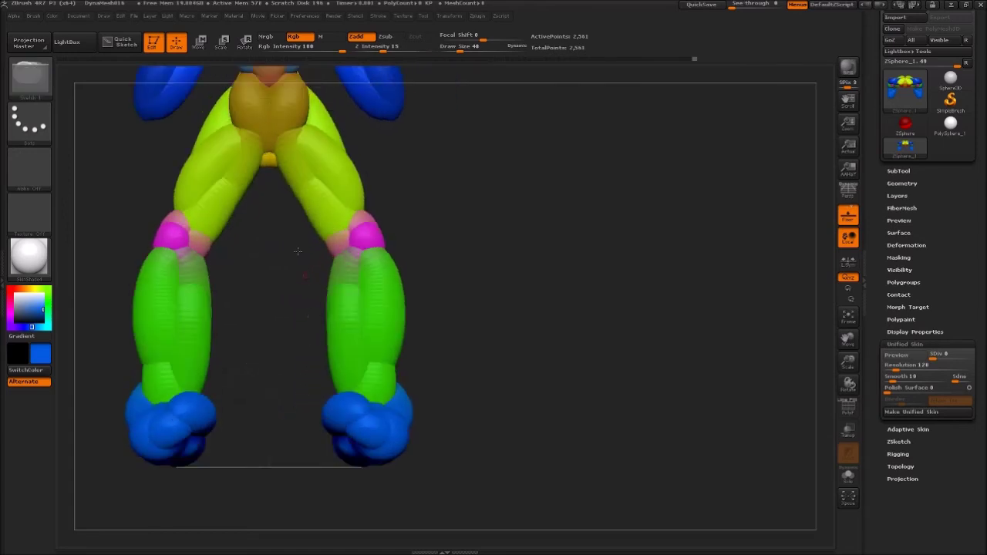
- Move the bottoms of both feet into rounder shapes, then return to drawing at Z Intensity 15
{"action": "key", "text": "w"}
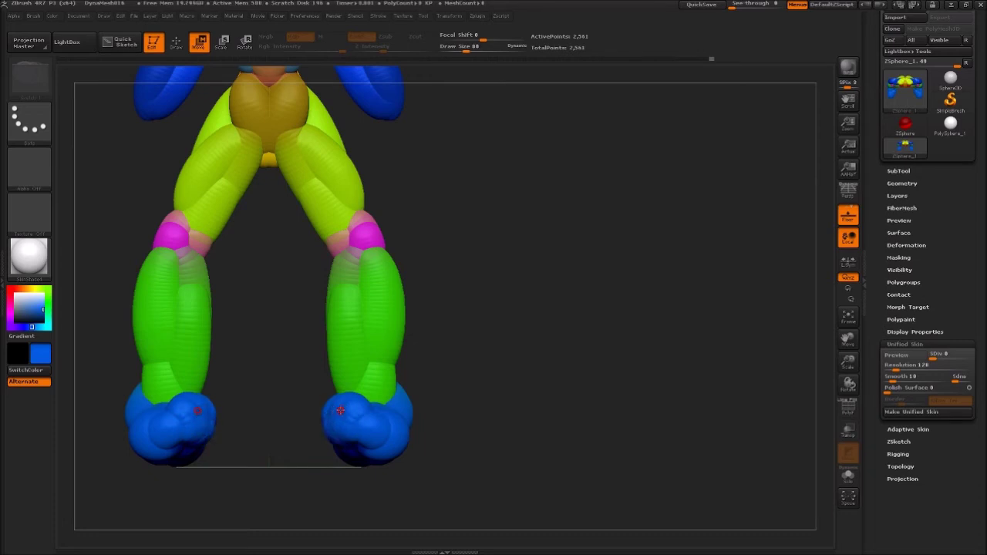
{"action": "left_click", "coordinate": [182, 47]}
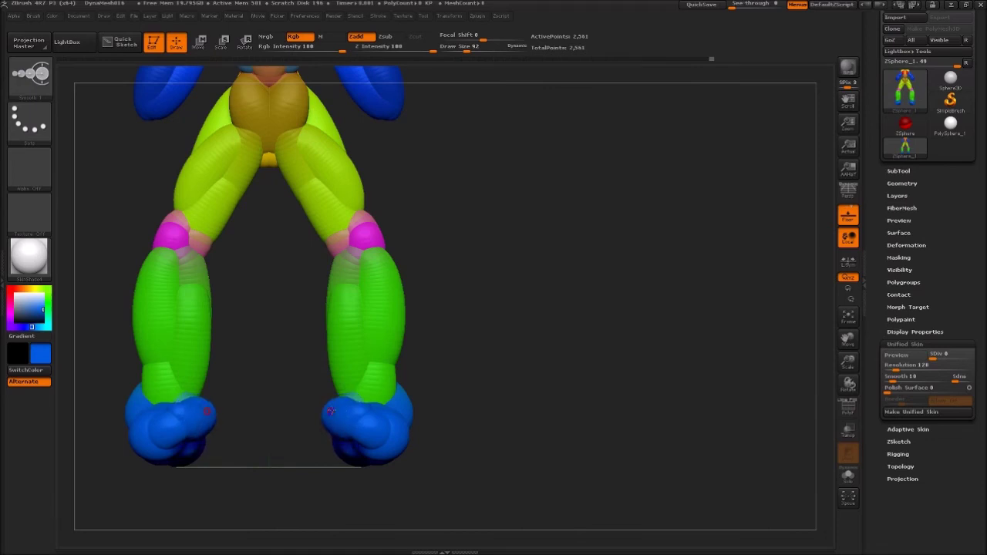
{"action": "key", "text": "w"}
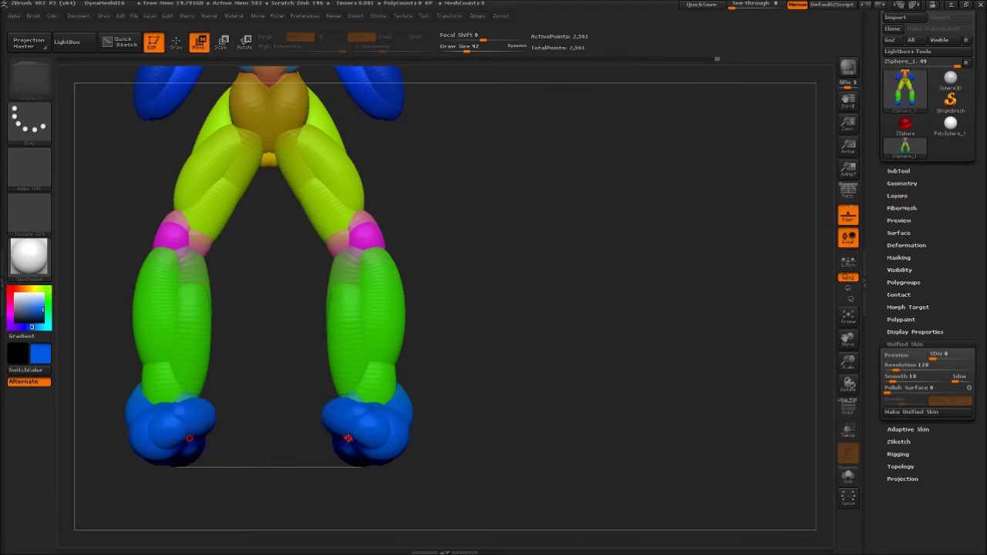
{"action": "key", "text": "bracketright"}
{"action": "left_click_drag", "start_coordinate": [348, 427], "coordinate": [347, 423]}
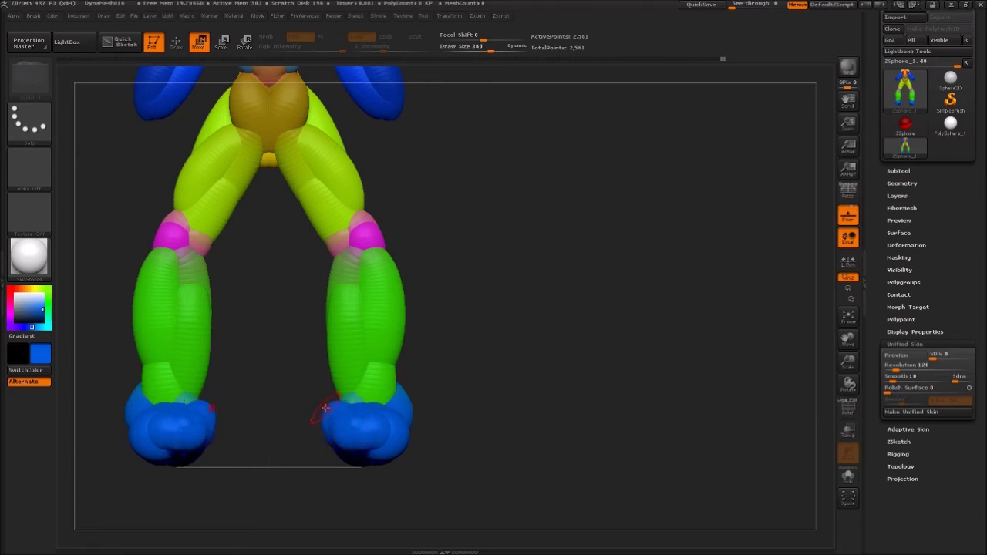
{"action": "left_click_drag", "start_coordinate": [348, 422], "coordinate": [370, 423]}
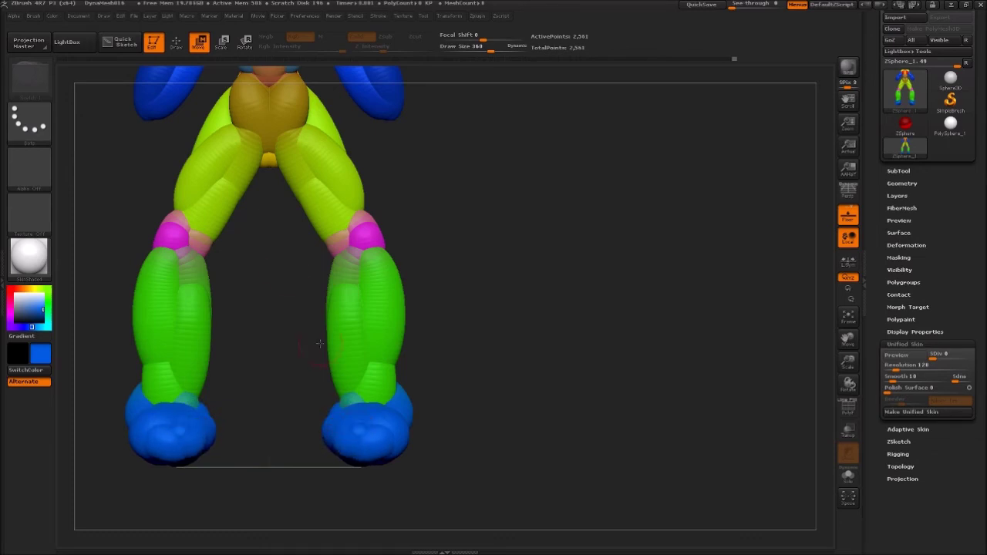
{"action": "left_click", "coordinate": [175, 41]}
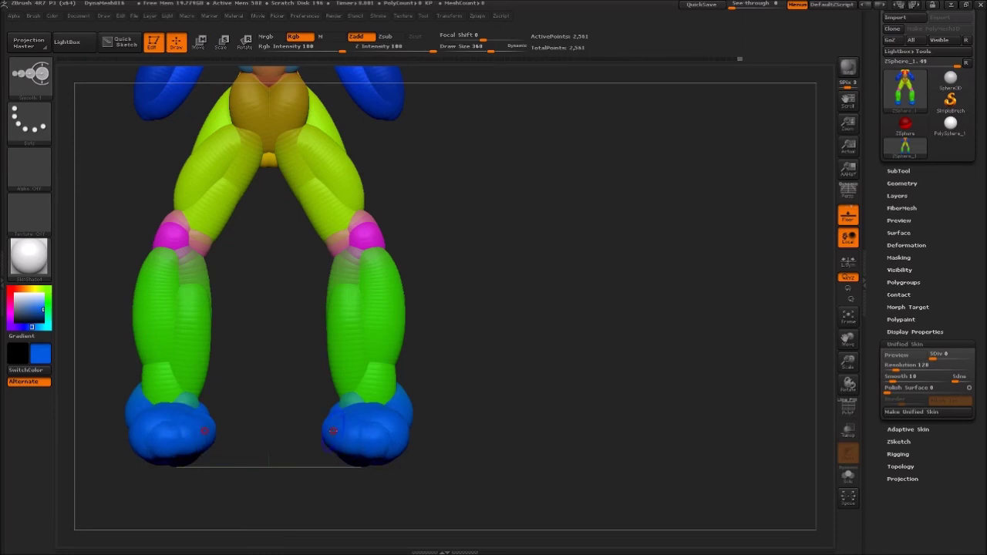
{"action": "key", "text": "shift"}
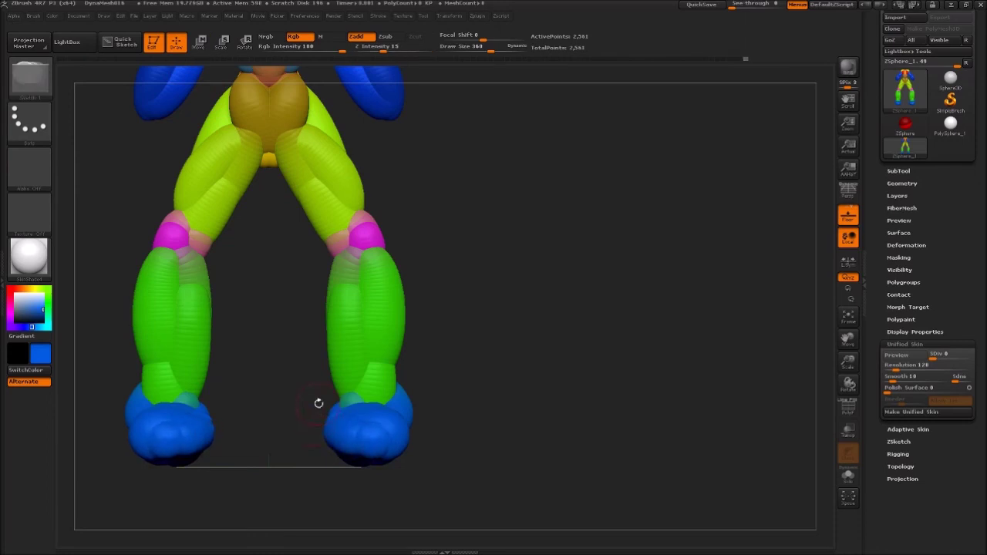
- Zoom onto the torso and set the drawing colour to cyan
{"action": "mouse_move", "coordinate": [272, 366]}
{"action": "left_mouse_down", "text": "alt"}
{"action": "mouse_move", "coordinate": [584, 319]}
{"action": "mouse_move", "coordinate": [615, 425]}
{"action": "mouse_move", "coordinate": [232, 248]}
{"action": "left_mouse_up", "text": "alt"}
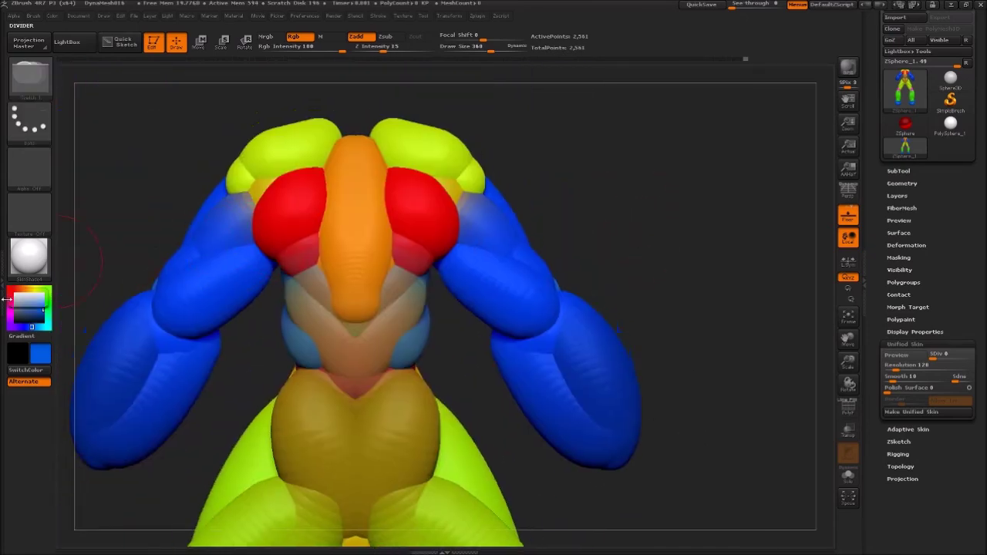
{"action": "left_click", "coordinate": [29, 287]}
{"action": "left_click_drag", "start_coordinate": [29, 288], "coordinate": [33, 290]}
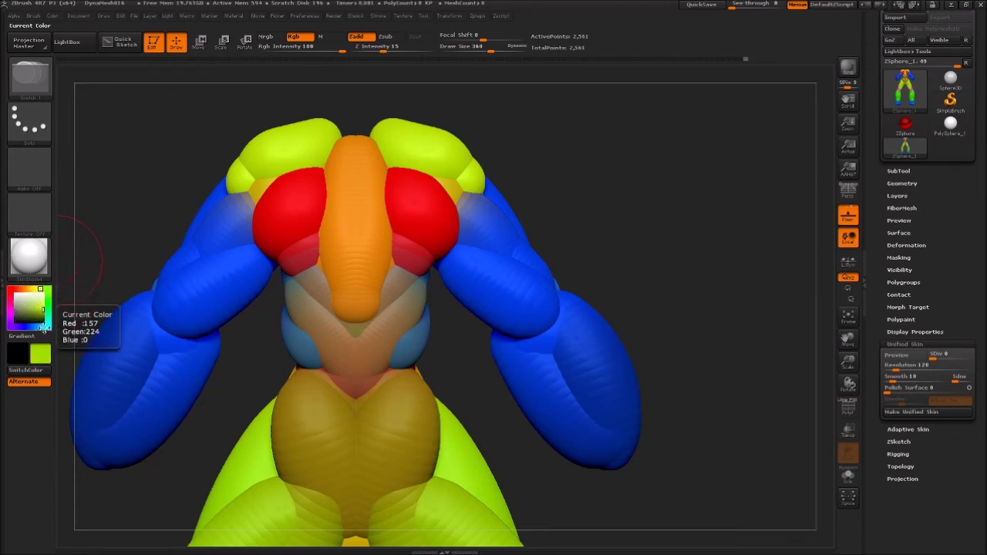
{"action": "left_click_drag", "start_coordinate": [14, 308], "coordinate": [46, 327]}
- Look down on the torso top, shrink Draw Size to 144, and sketch a cyan neck upward
{"action": "mouse_move", "coordinate": [185, 152]}
{"action": "left_mouse_down"}
{"action": "mouse_move", "coordinate": [223, 231]}
{"action": "mouse_move", "coordinate": [207, 203]}
{"action": "mouse_move", "coordinate": [262, 222]}
{"action": "mouse_move", "coordinate": [154, 154]}
{"action": "mouse_move", "coordinate": [146, 94]}
{"action": "left_mouse_up"}
{"action": "left_click_drag", "start_coordinate": [207, 224], "coordinate": [267, 301]}
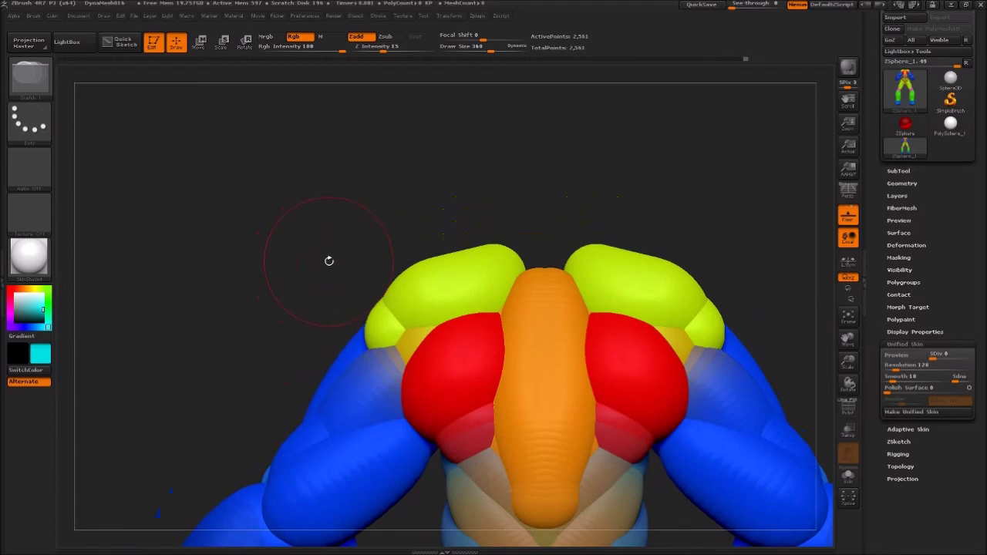
{"action": "key", "text": "bracketleft"}
{"action": "key", "text": "bracketleft"}
{"action": "key", "text": "bracketleft"}
{"action": "left_click_drag", "start_coordinate": [544, 276], "coordinate": [545, 192]}
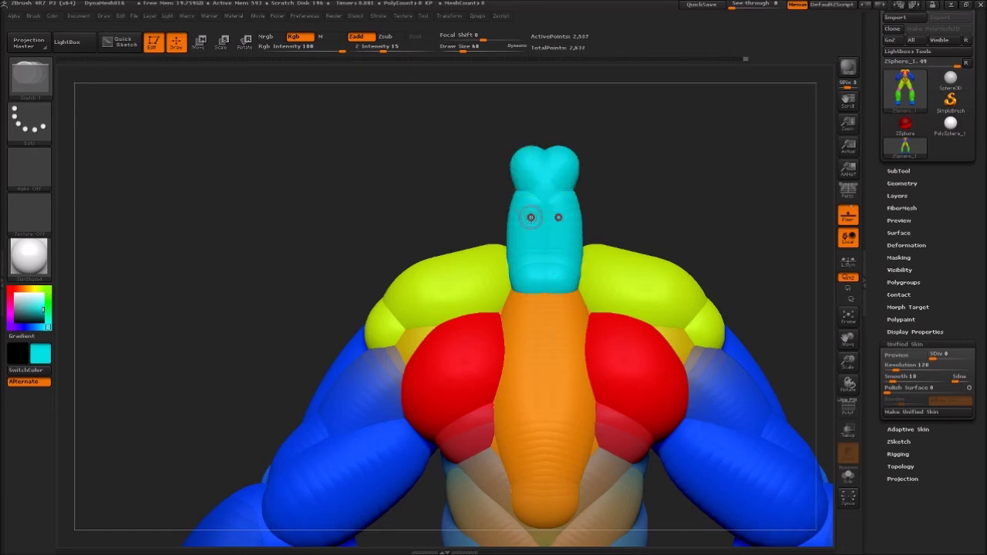
- Sketch cyan strokes and side lobes from the neck, smoothing them into the chest and rounding the tip
{"action": "left_click", "coordinate": [557, 171], "text": "alt"}
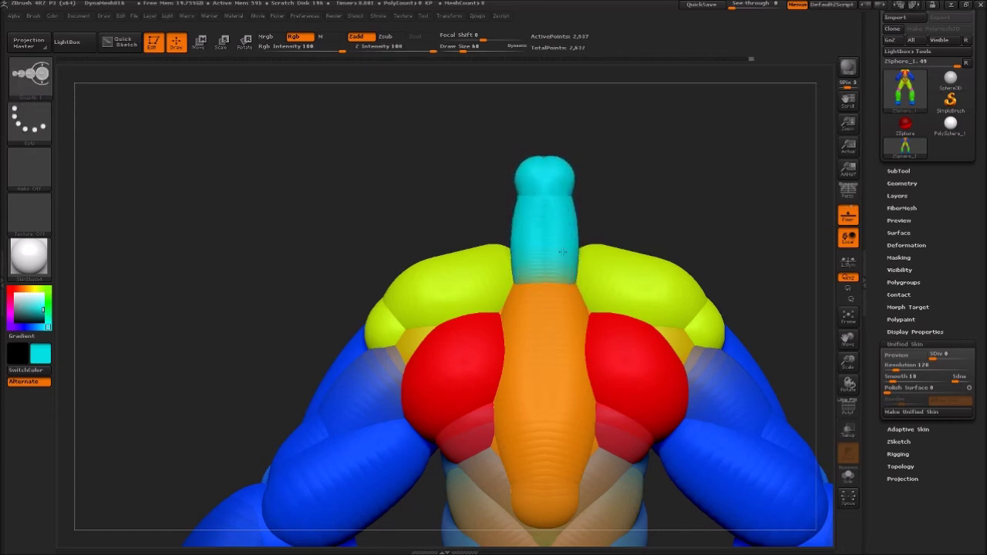
{"action": "left_click_drag", "start_coordinate": [614, 186], "coordinate": [730, 413]}
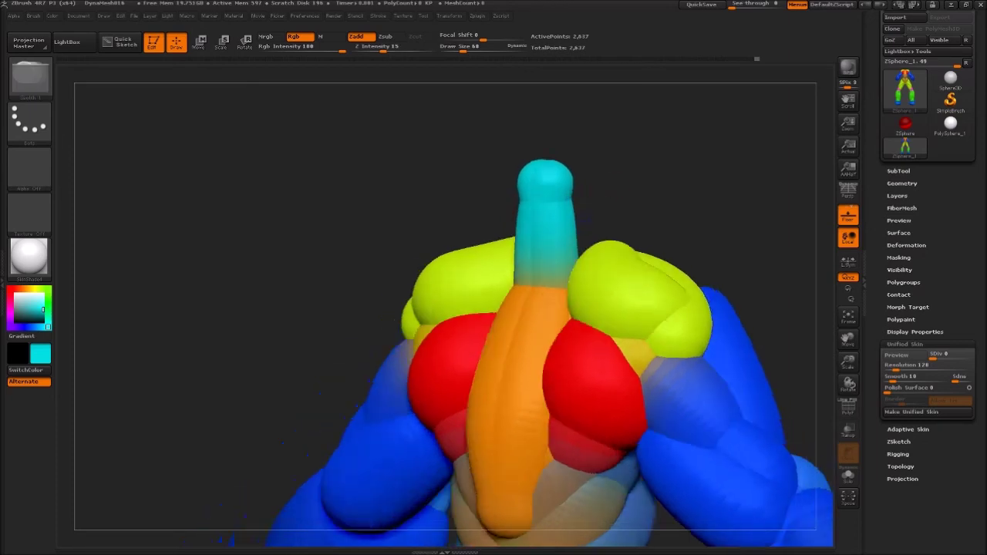
{"action": "left_click_drag", "start_coordinate": [522, 202], "coordinate": [512, 222], "text": "shift"}
{"action": "mouse_move", "coordinate": [493, 266]}
{"action": "left_mouse_down"}
{"action": "mouse_move", "coordinate": [533, 205]}
{"action": "mouse_move", "coordinate": [533, 216]}
{"action": "left_mouse_up"}
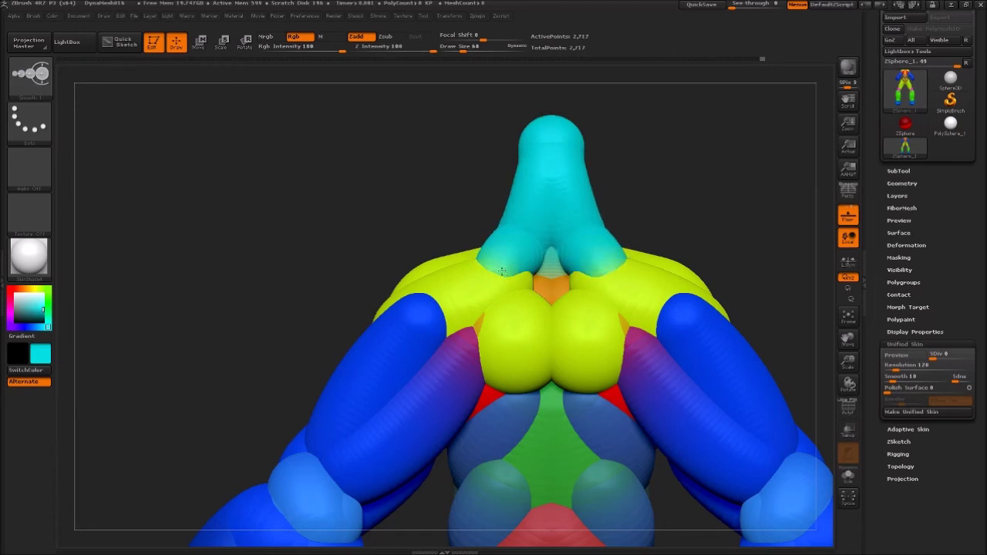
{"action": "left_click_drag", "start_coordinate": [525, 294], "coordinate": [516, 294], "text": "shift"}
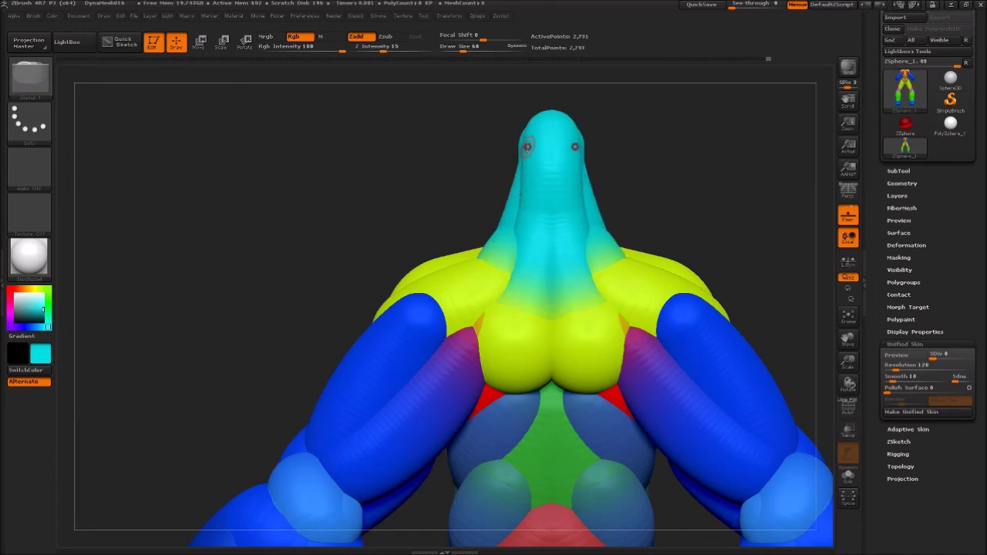
{"action": "mouse_move", "coordinate": [532, 153]}
{"action": "left_mouse_down", "text": "shift"}
{"action": "mouse_move", "coordinate": [541, 164]}
{"action": "mouse_move", "coordinate": [436, 258]}
{"action": "left_mouse_up", "text": "shift"}
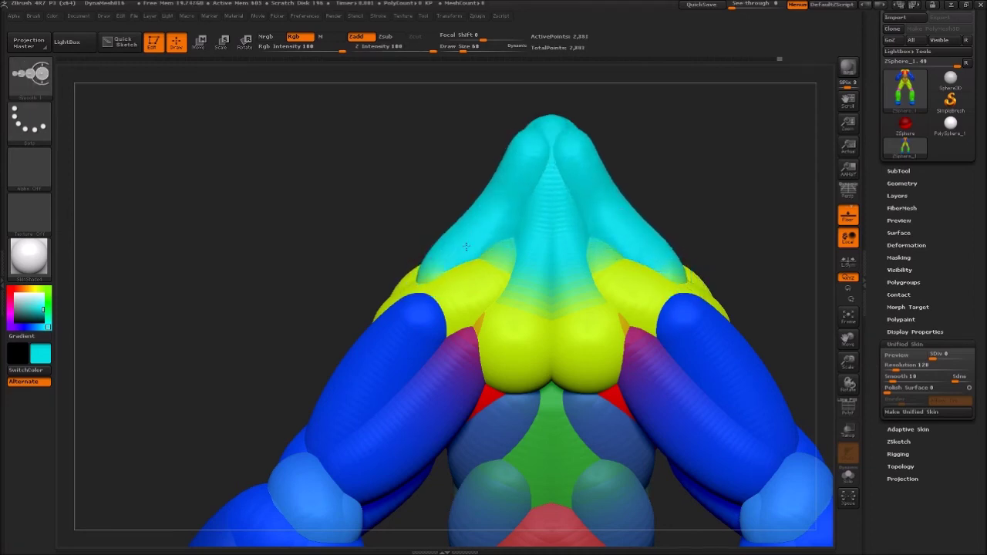
{"action": "mouse_move", "coordinate": [532, 169]}
{"action": "left_mouse_down"}
{"action": "mouse_move", "coordinate": [461, 279]}
{"action": "mouse_move", "coordinate": [520, 216]}
{"action": "left_mouse_up"}
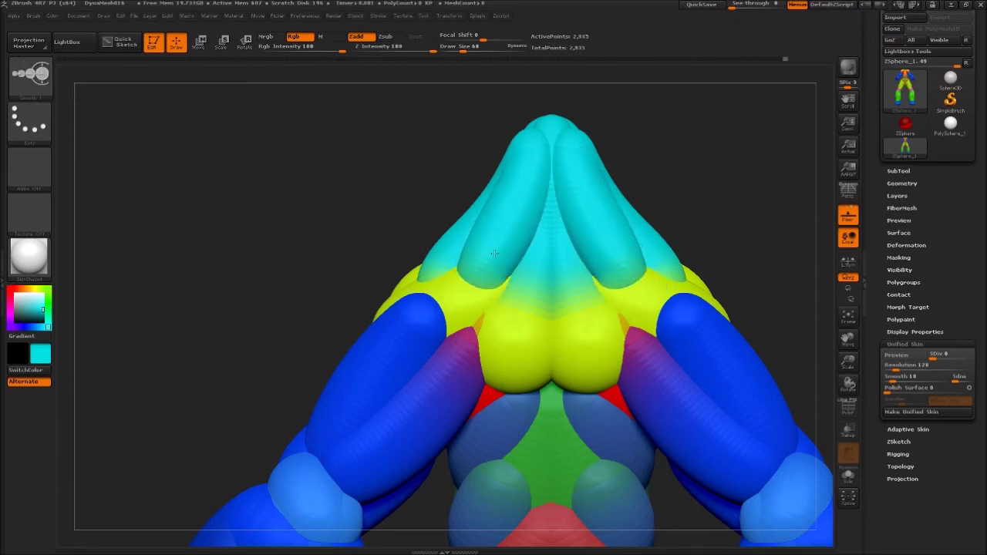
{"action": "left_click_drag", "start_coordinate": [517, 216], "coordinate": [534, 201]}
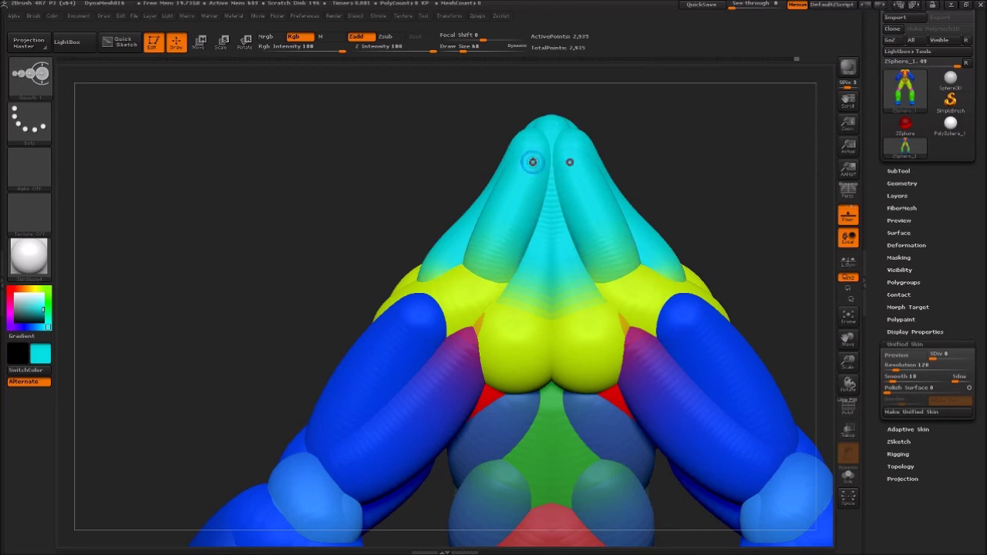
- Undo the lobe smoothing, then sketch and smooth a rounded two-lobed top on the neck
{"action": "mouse_move", "coordinate": [309, 114]}
{"action": "left_mouse_down", "text": "alt"}
{"action": "mouse_move", "coordinate": [345, 212]}
{"action": "mouse_move", "coordinate": [360, 321]}
{"action": "left_mouse_up", "text": "alt"}
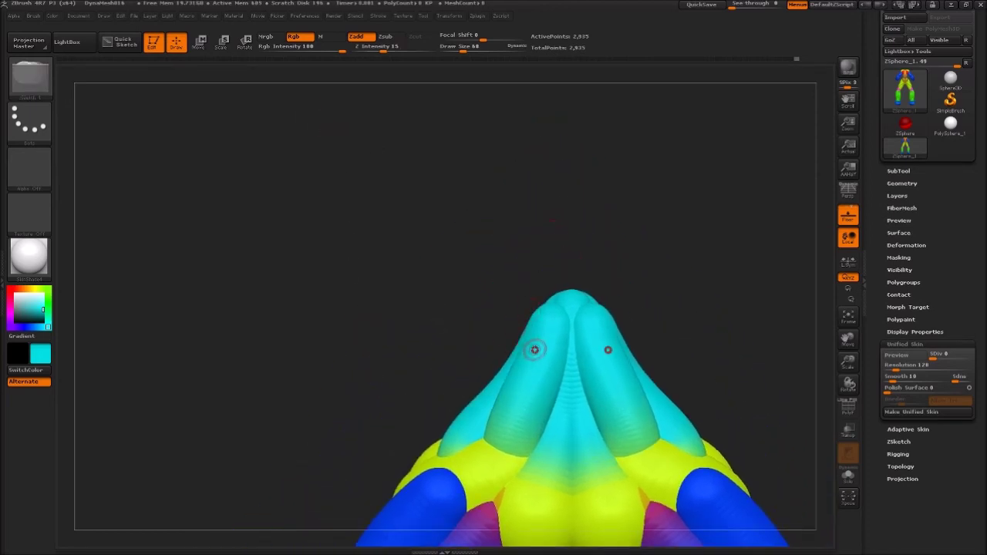
{"action": "key", "text": "ctrl+z"}
{"action": "key", "text": "ctrl+z"}
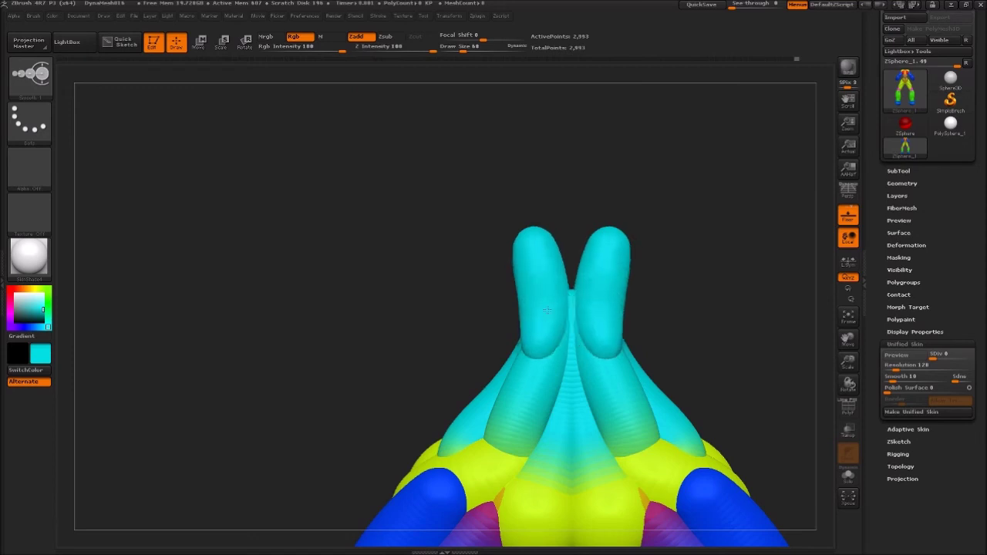
{"action": "mouse_move", "coordinate": [569, 330]}
{"action": "left_mouse_down"}
{"action": "mouse_move", "coordinate": [568, 236]}
{"action": "mouse_move", "coordinate": [567, 297]}
{"action": "mouse_move", "coordinate": [543, 254]}
{"action": "left_mouse_up"}
{"action": "left_click_drag", "start_coordinate": [518, 216], "coordinate": [551, 298]}
{"action": "left_click_drag", "start_coordinate": [447, 245], "coordinate": [525, 277], "text": "shift"}
{"action": "left_click_drag", "start_coordinate": [458, 255], "coordinate": [476, 300], "text": "shift"}
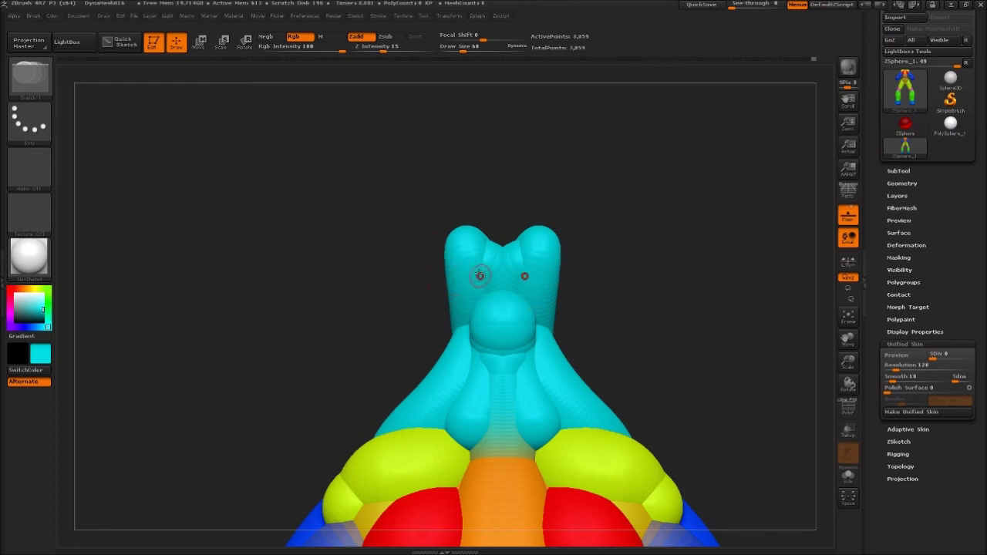
{"action": "mouse_move", "coordinate": [474, 316]}
{"action": "left_mouse_down", "text": "shift"}
{"action": "mouse_move", "coordinate": [477, 338]}
{"action": "mouse_move", "coordinate": [504, 284]}
{"action": "mouse_move", "coordinate": [461, 205]}
{"action": "mouse_move", "coordinate": [468, 229]}
{"action": "left_mouse_up", "text": "shift"}
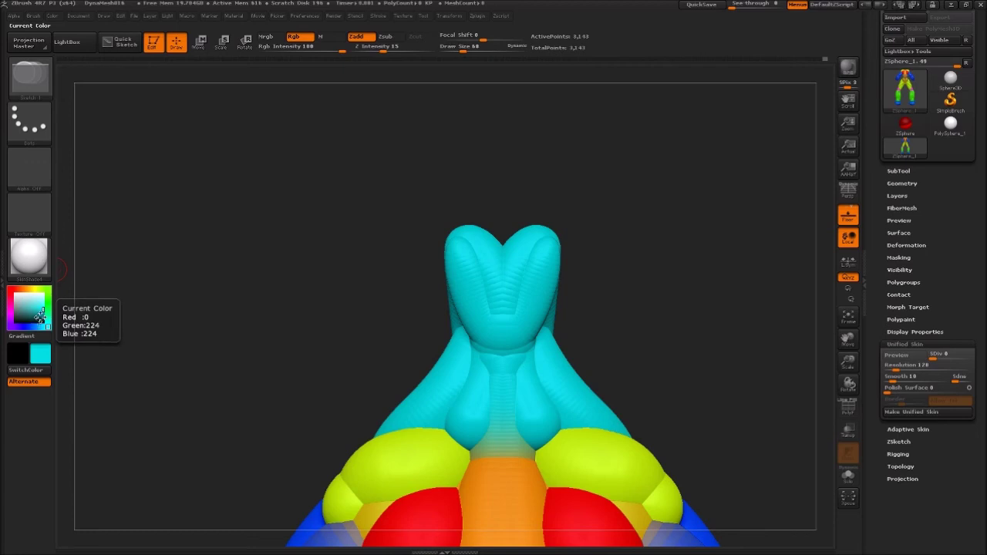
- In green, sketch a two-armed shape above the neck and smooth it into a rounder mass
{"action": "left_click", "coordinate": [50, 301]}
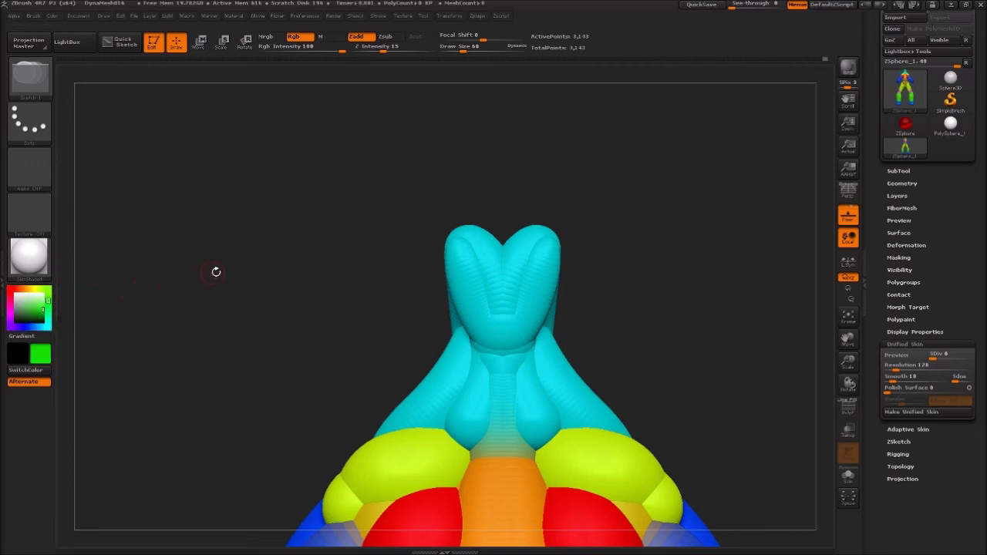
{"action": "left_click_drag", "start_coordinate": [502, 253], "coordinate": [469, 129]}
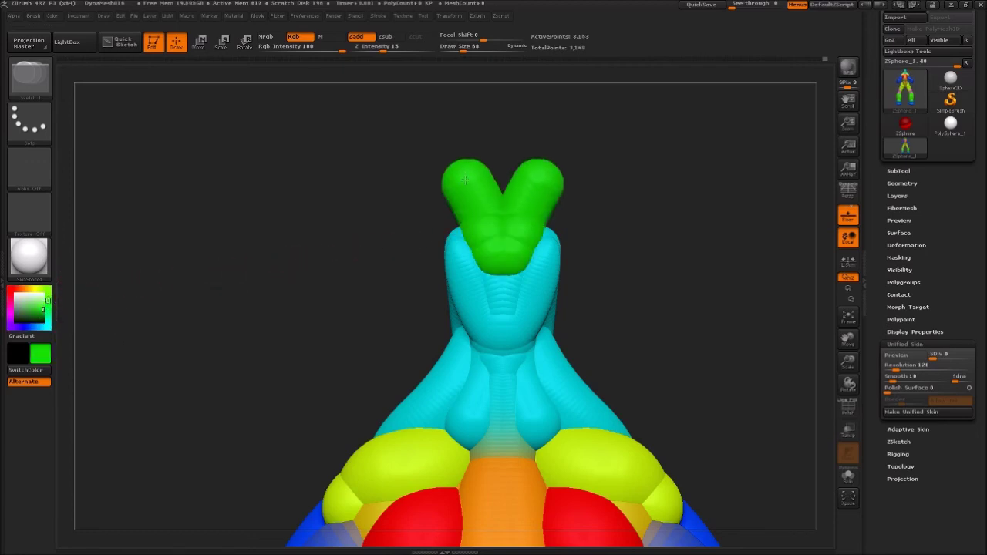
{"action": "left_click_drag", "start_coordinate": [367, 182], "coordinate": [322, 273], "text": "alt"}
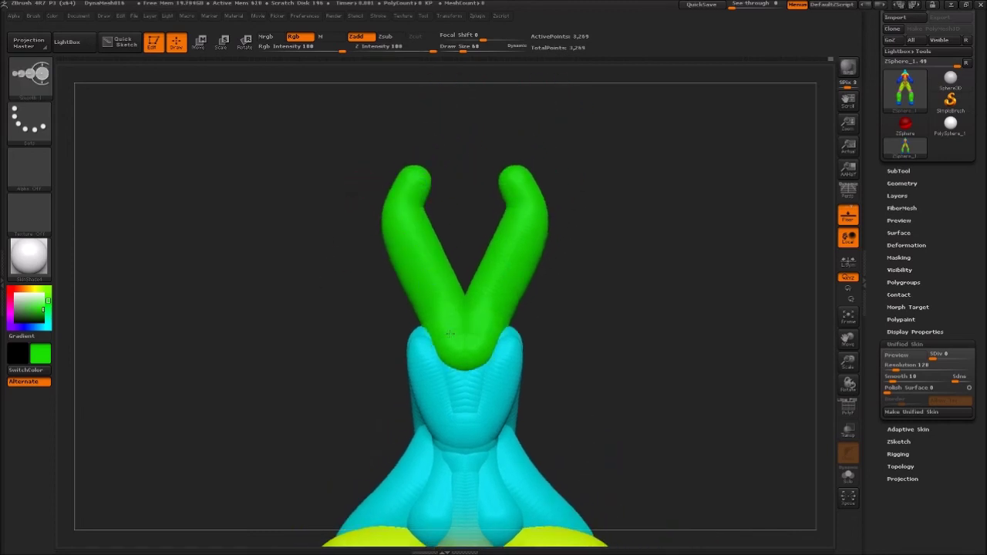
{"action": "key", "text": "shift"}
{"action": "left_click_drag", "start_coordinate": [465, 307], "coordinate": [447, 307]}
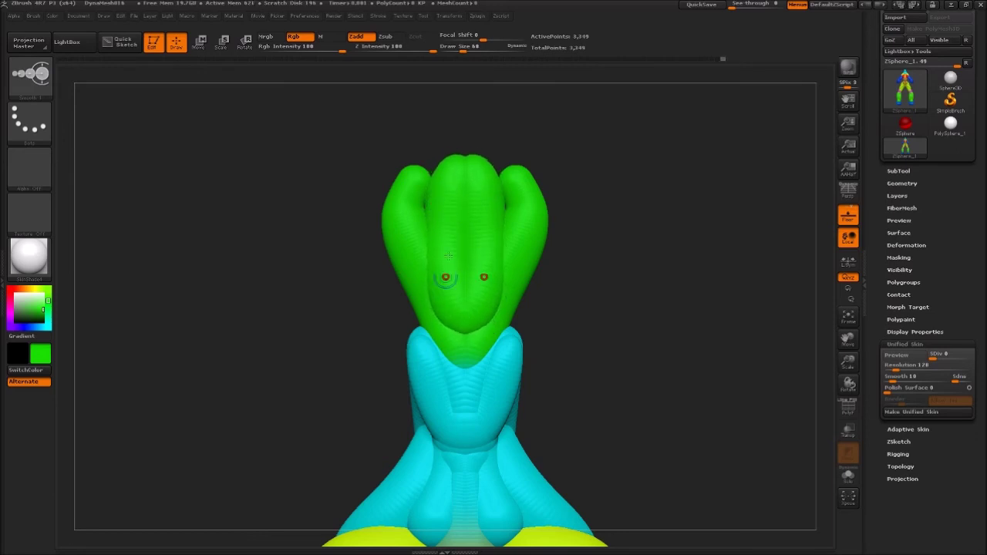
{"action": "key", "text": "shift"}
{"action": "left_click_drag", "start_coordinate": [424, 205], "coordinate": [422, 292], "text": "shift"}
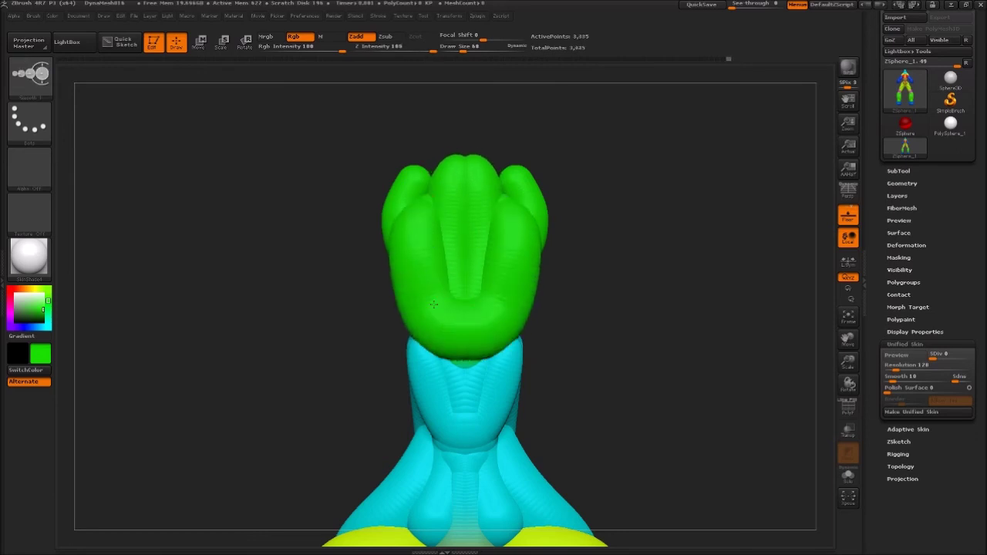
- Add a green column and a top loop, then smooth the head top into a rounded shape
{"action": "mouse_move", "coordinate": [462, 223]}
{"action": "left_mouse_down"}
{"action": "mouse_move", "coordinate": [463, 332]}
{"action": "mouse_move", "coordinate": [463, 200]}
{"action": "left_mouse_up"}
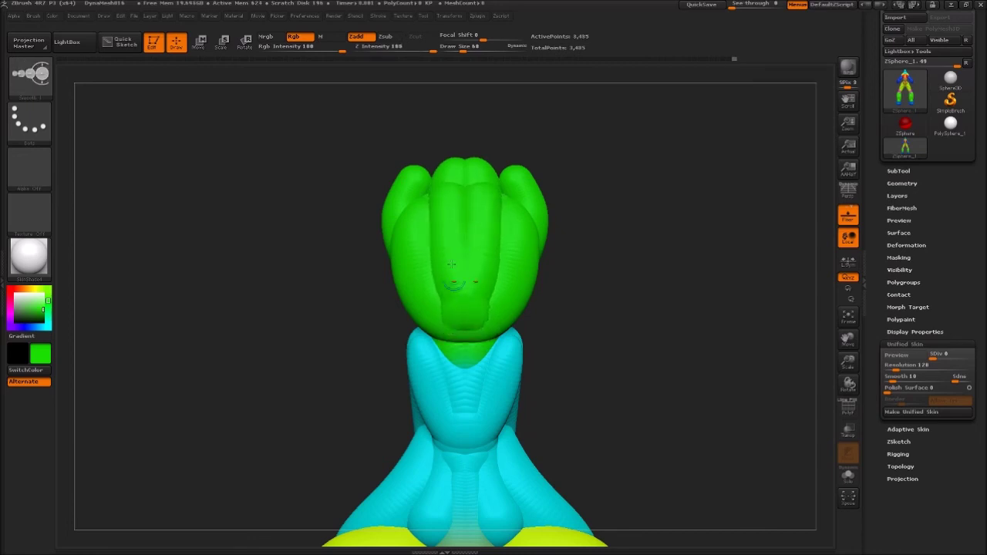
{"action": "mouse_move", "coordinate": [373, 262]}
{"action": "left_mouse_down"}
{"action": "mouse_move", "coordinate": [287, 280]}
{"action": "mouse_move", "coordinate": [360, 262]}
{"action": "mouse_move", "coordinate": [309, 293]}
{"action": "mouse_move", "coordinate": [274, 286]}
{"action": "mouse_move", "coordinate": [307, 272]}
{"action": "left_mouse_up"}
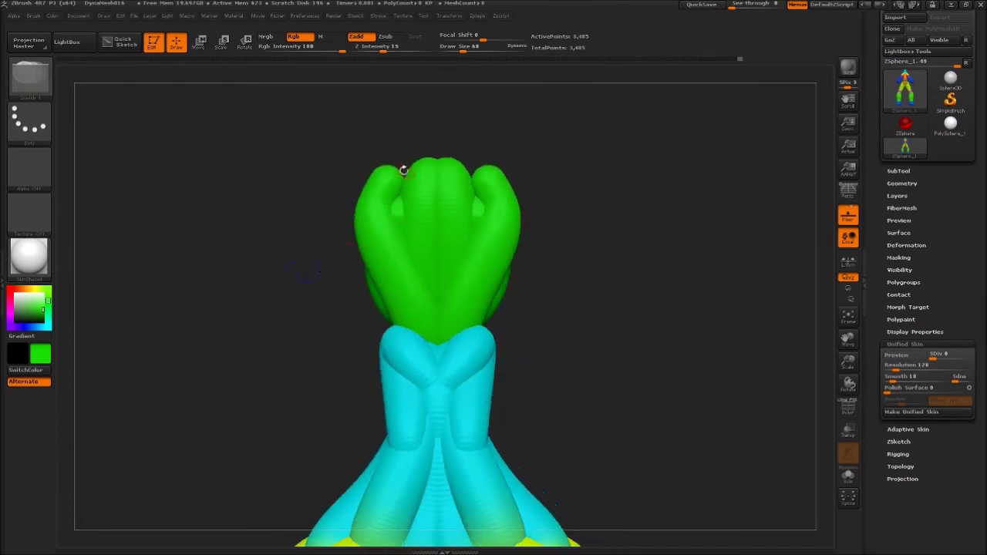
{"action": "left_click_drag", "start_coordinate": [430, 279], "coordinate": [428, 244]}
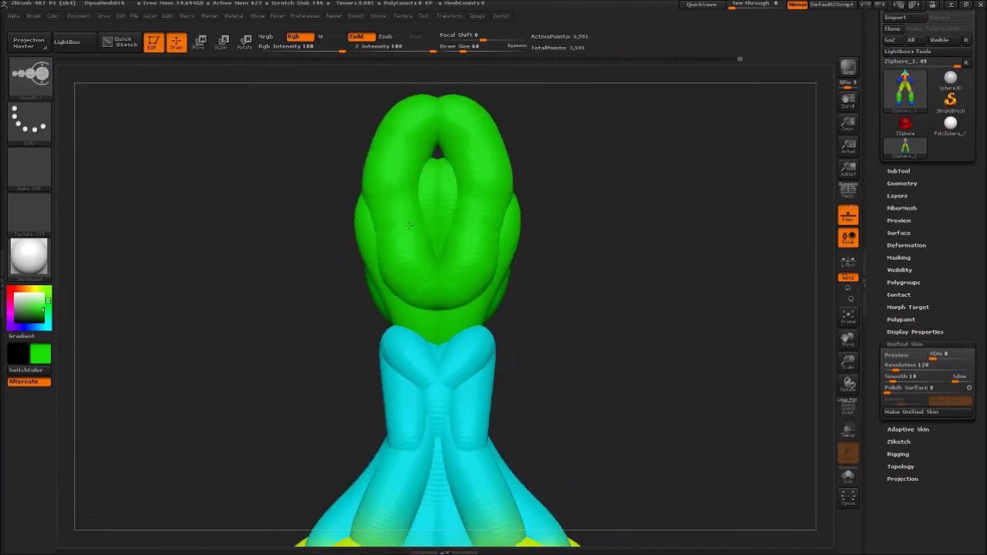
{"action": "left_click_drag", "start_coordinate": [449, 135], "coordinate": [418, 131]}
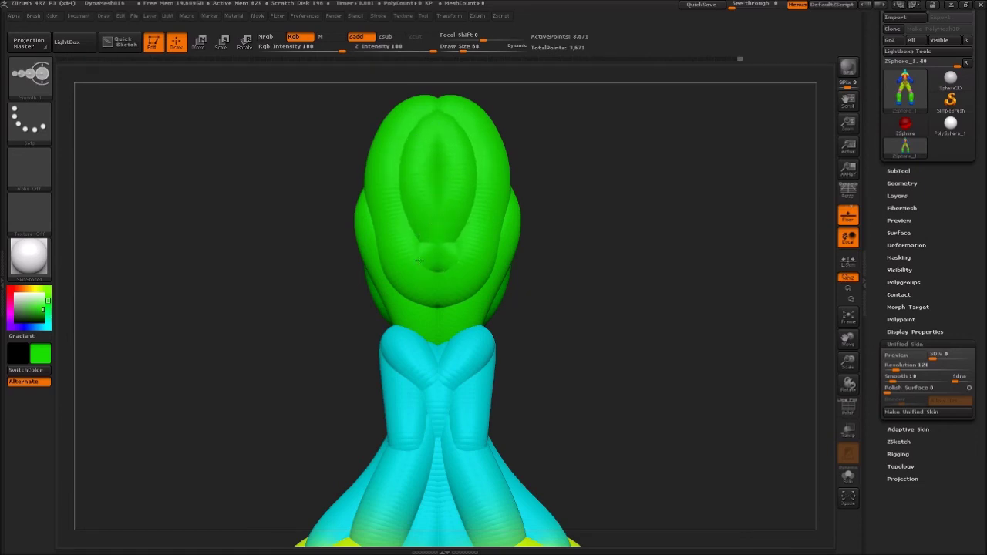
{"action": "key", "text": "shift"}
{"action": "left_click_drag", "start_coordinate": [418, 130], "coordinate": [429, 171]}
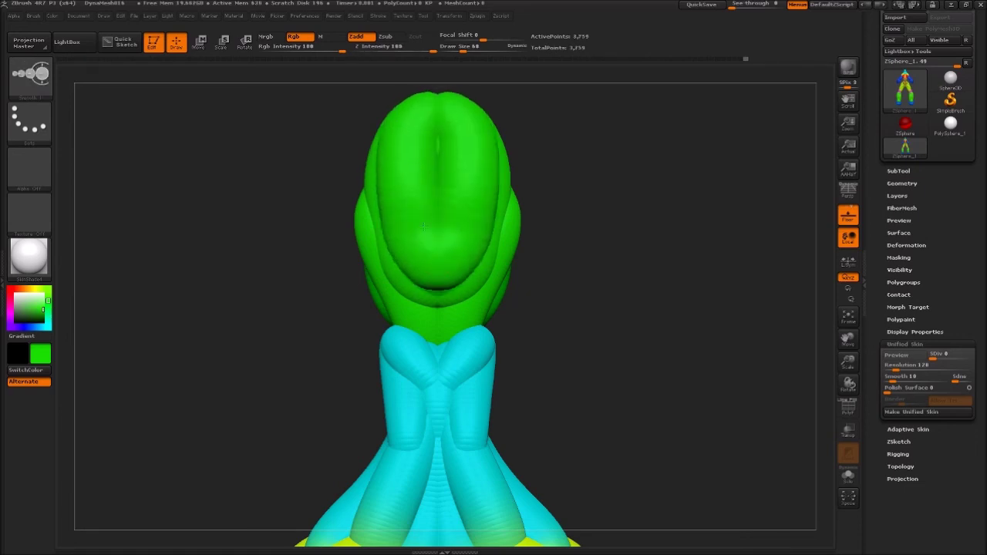
- Sketch a cleft on the head top and widen it into a ribbed oval, checking from several angles
{"action": "mouse_move", "coordinate": [420, 125]}
{"action": "left_mouse_down"}
{"action": "mouse_move", "coordinate": [425, 139]}
{"action": "mouse_move", "coordinate": [396, 148]}
{"action": "left_mouse_up"}
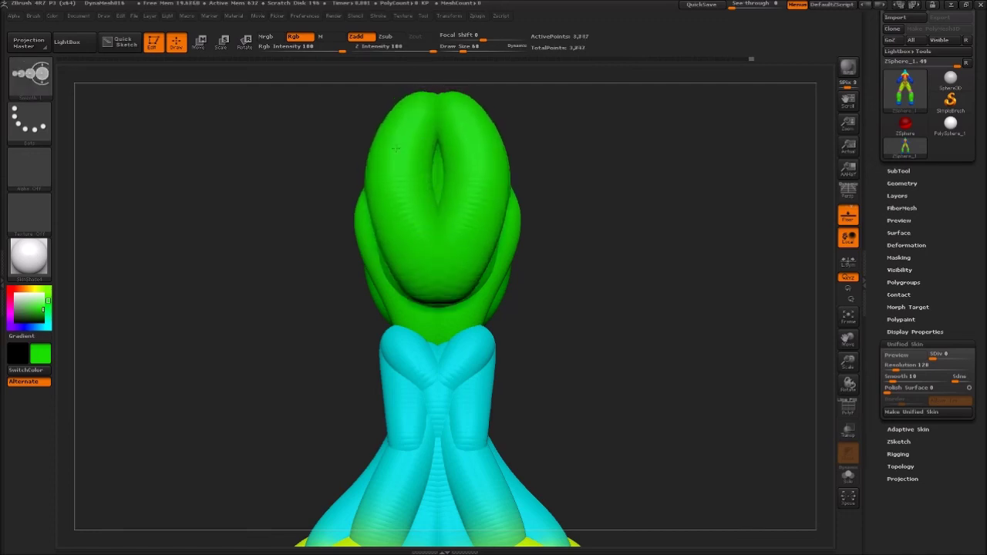
{"action": "left_click_drag", "start_coordinate": [401, 221], "coordinate": [430, 270]}
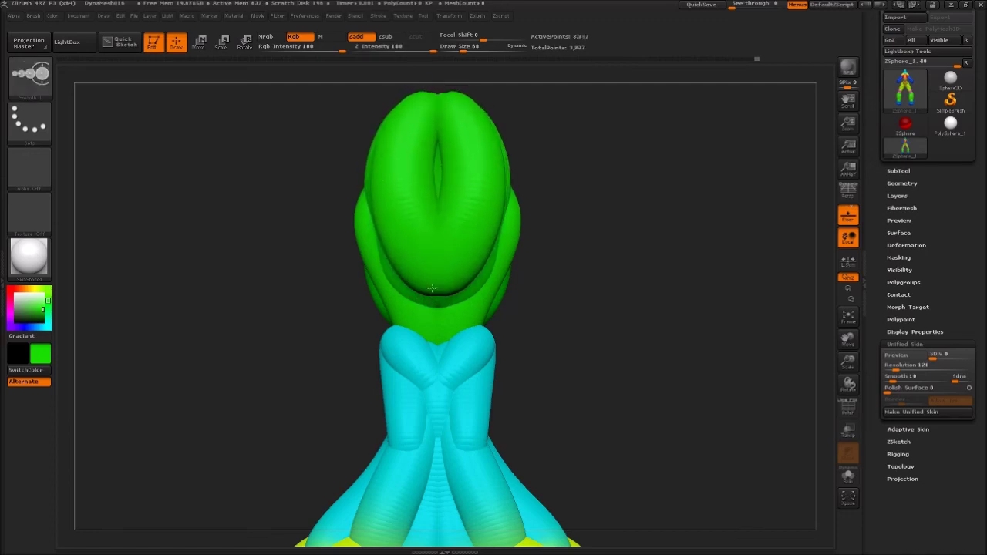
{"action": "left_click_drag", "start_coordinate": [446, 108], "coordinate": [441, 148]}
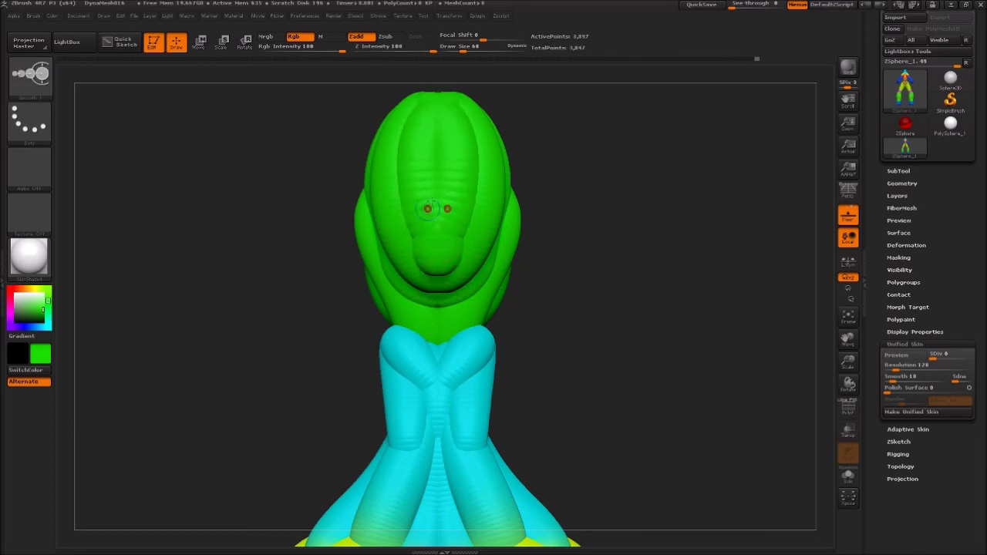
{"action": "left_click_drag", "start_coordinate": [300, 234], "coordinate": [385, 252]}
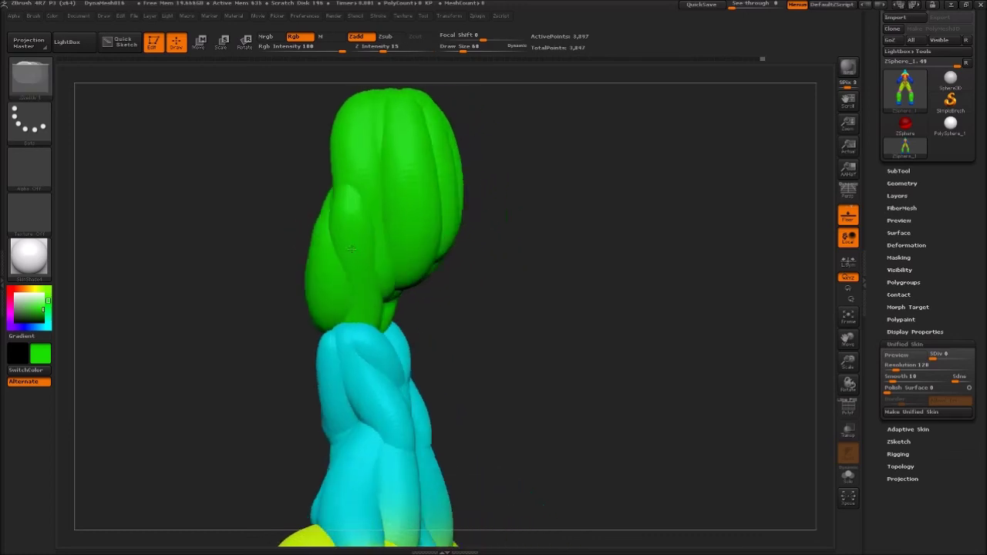
{"action": "left_click_drag", "start_coordinate": [587, 232], "coordinate": [425, 182]}
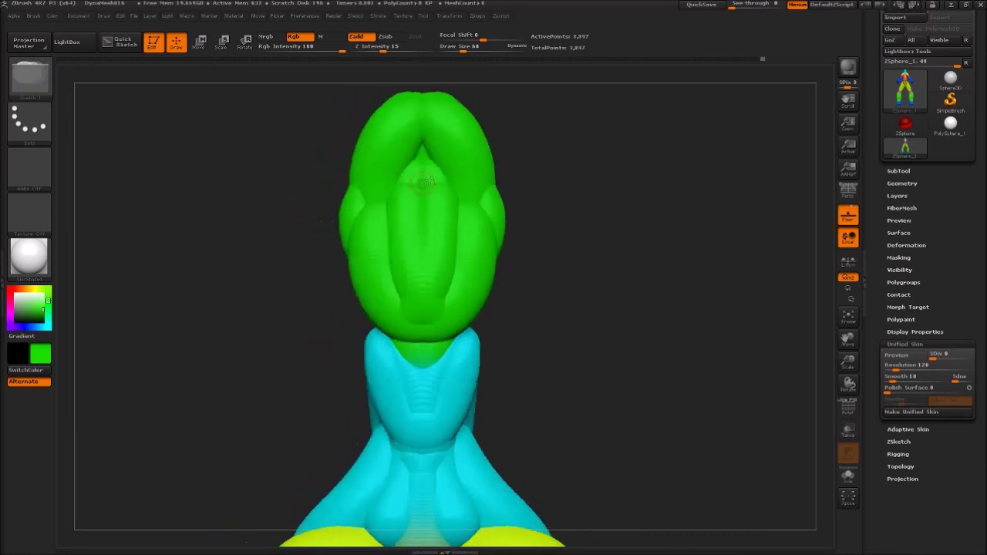
- Smooth the head's ridges, using undo and redo to keep the wider, rounder upper lobes
{"action": "mouse_move", "coordinate": [423, 111]}
{"action": "left_mouse_down", "text": "shift"}
{"action": "mouse_move", "coordinate": [474, 157]}
{"action": "mouse_move", "coordinate": [486, 197]}
{"action": "mouse_move", "coordinate": [414, 288]}
{"action": "left_mouse_up", "text": "shift"}
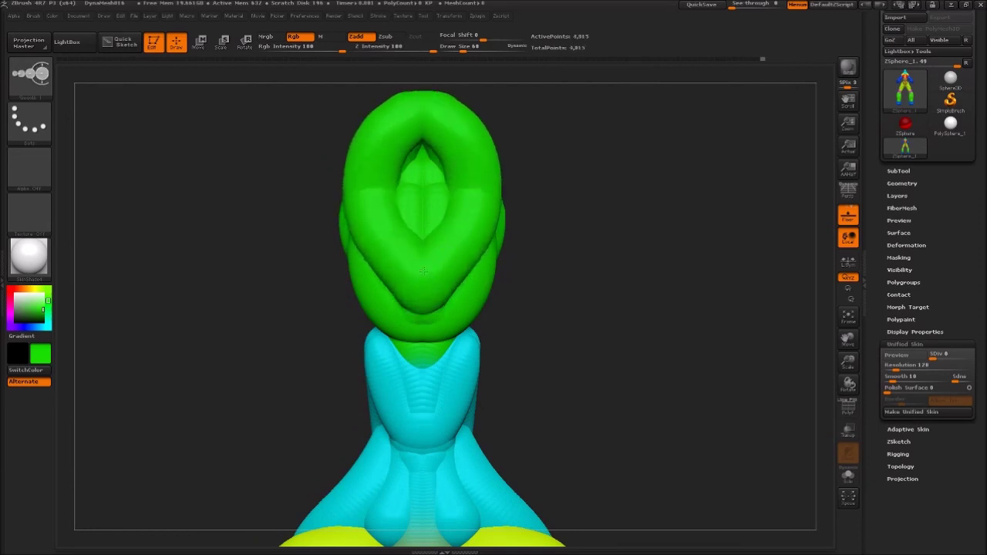
{"action": "left_click_drag", "start_coordinate": [427, 166], "coordinate": [433, 240], "text": "shift"}
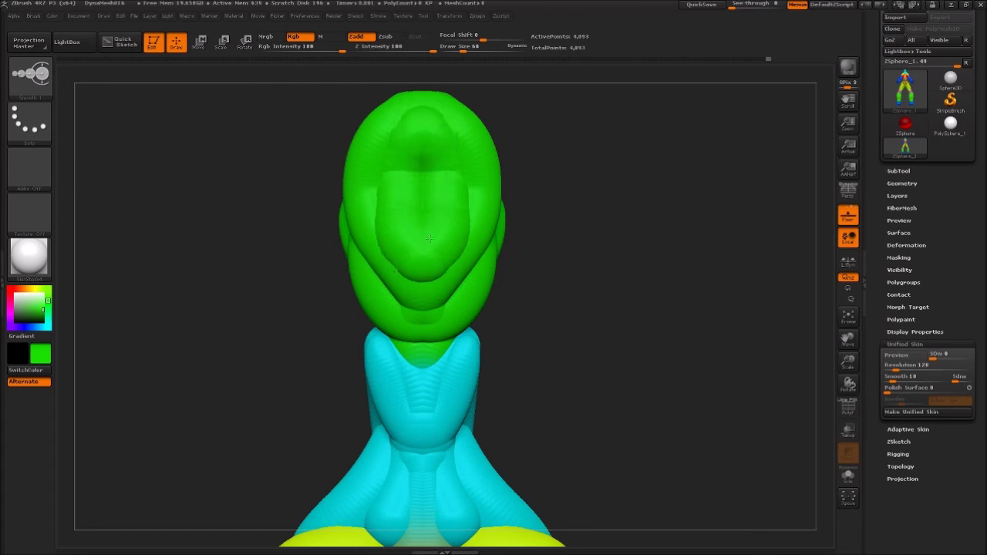
{"action": "key", "text": "ctrl+z"}
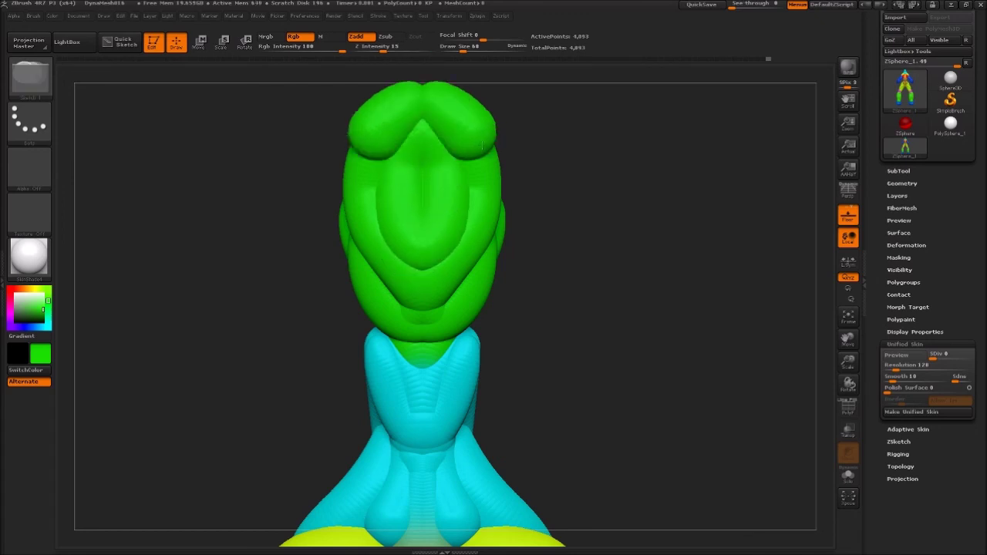
{"action": "key", "text": "ctrl+z"}
{"action": "mouse_move", "coordinate": [419, 92]}
{"action": "left_mouse_down", "text": "shift"}
{"action": "mouse_move", "coordinate": [452, 121]}
{"action": "mouse_move", "coordinate": [490, 208]}
{"action": "left_mouse_up", "text": "shift"}
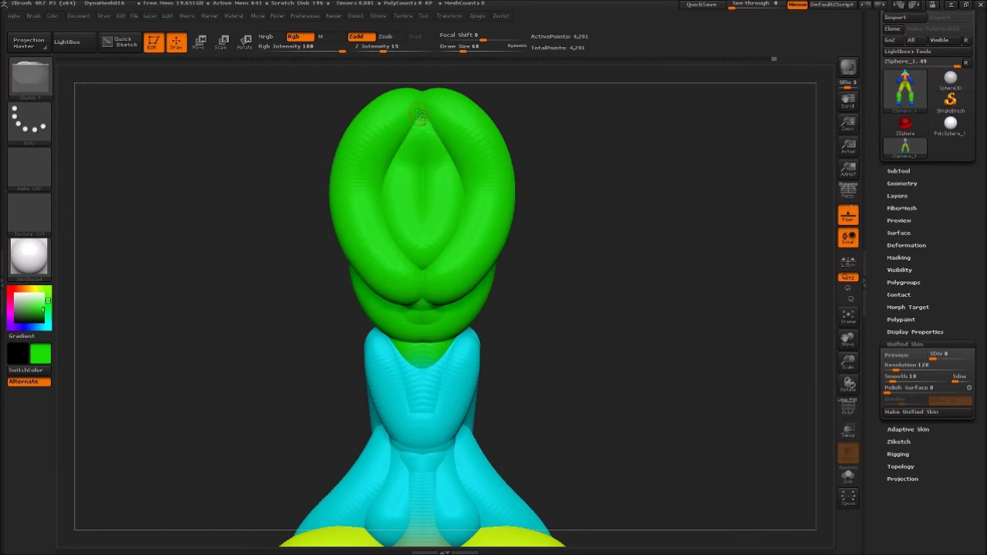
{"action": "key", "text": "ctrl+shift+z"}
{"action": "key", "text": "ctrl+z"}
{"action": "key", "text": "ctrl+z"}
{"action": "key", "text": "ctrl+z"}
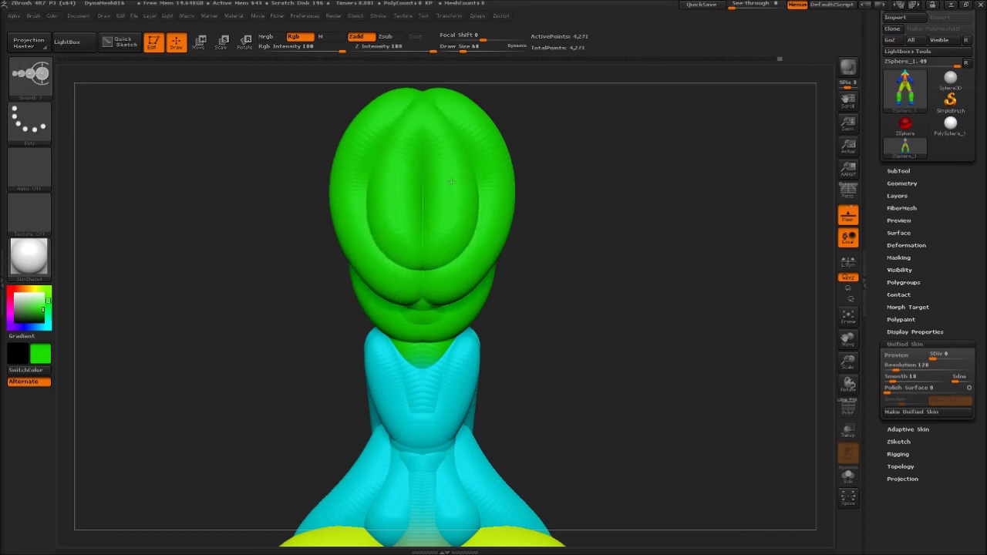
{"action": "key", "text": "ctrl+z"}
{"action": "key", "text": "ctrl+shift+z"}
{"action": "key", "text": "ctrl+shift+z"}
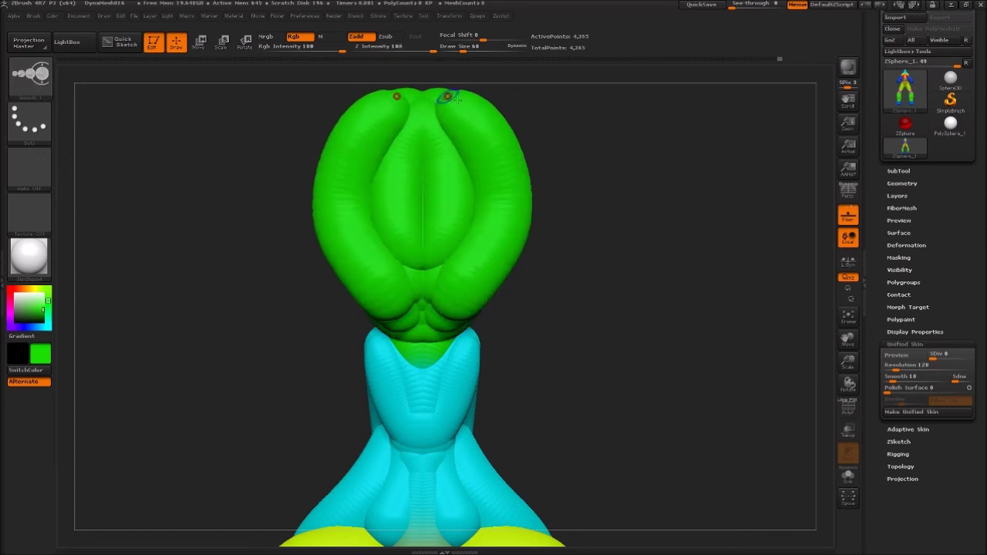
{"action": "key", "text": "ctrl+z"}
{"action": "key", "text": "ctrl+shift+z"}
{"action": "key", "text": "ctrl+shift+z"}
{"action": "key", "text": "ctrl+shift+z"}
{"action": "key", "text": "ctrl+shift+z"}
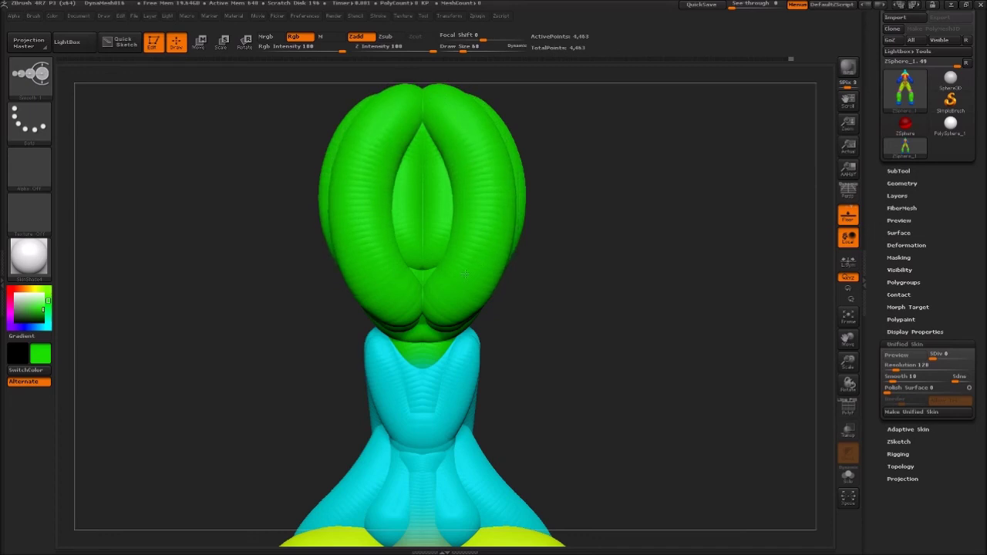
- Reshape the lower head into two lobes around a central V ridge with a rounder base
{"action": "mouse_move", "coordinate": [480, 227]}
{"action": "left_mouse_down", "text": "shift"}
{"action": "mouse_move", "coordinate": [437, 310]}
{"action": "mouse_move", "coordinate": [439, 238]}
{"action": "left_mouse_up", "text": "shift"}
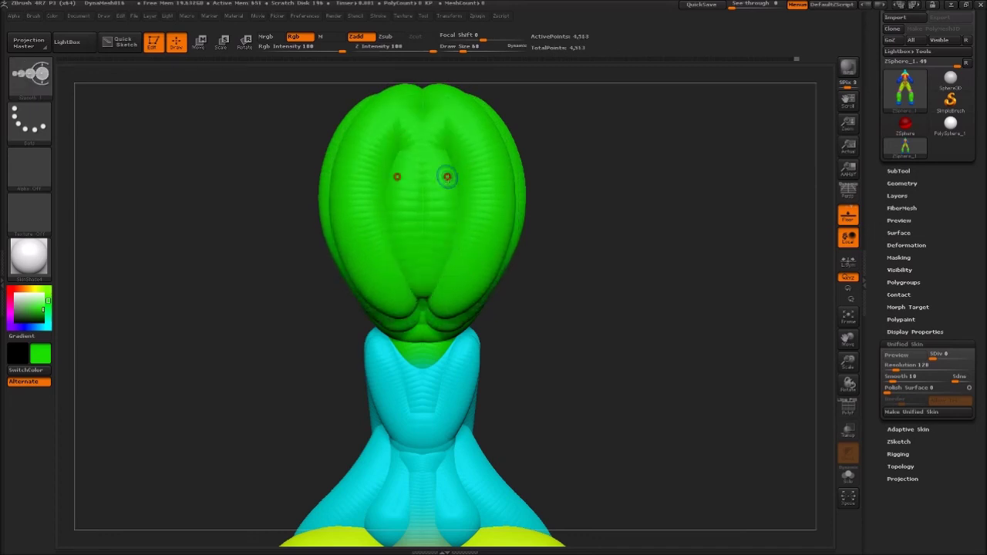
{"action": "left_click_drag", "start_coordinate": [432, 286], "coordinate": [444, 231]}
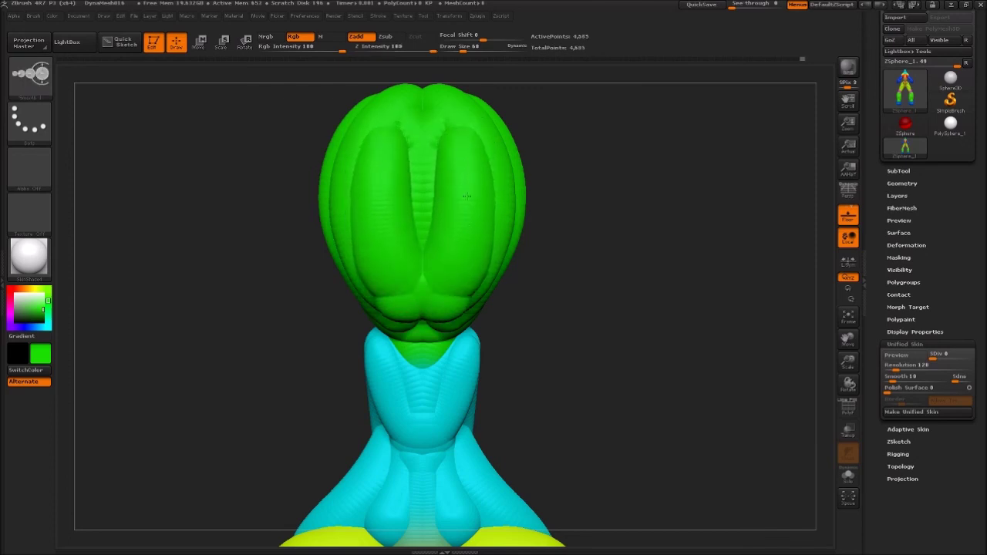
{"action": "left_click_drag", "start_coordinate": [466, 197], "coordinate": [409, 308]}
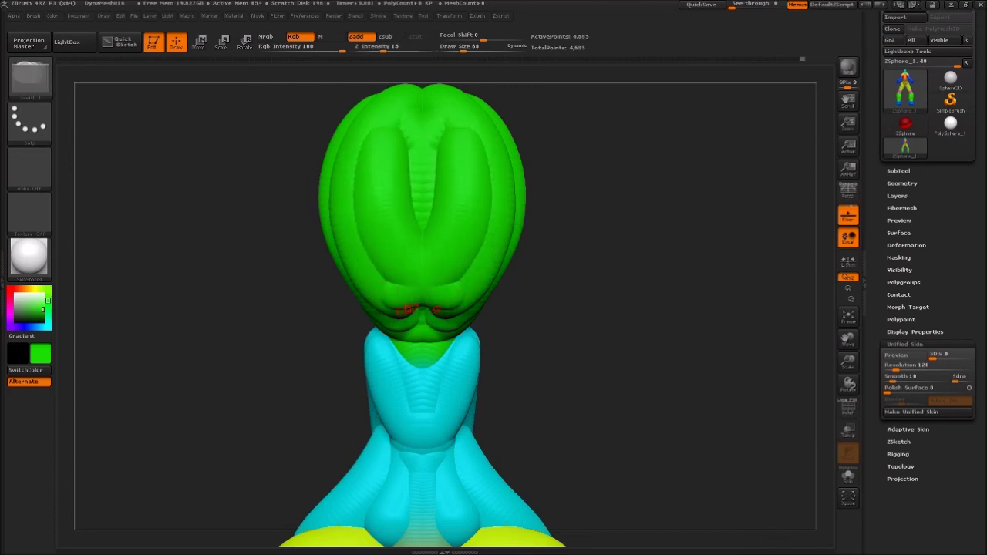
{"action": "left_click_drag", "start_coordinate": [363, 250], "coordinate": [378, 309], "text": "shift"}
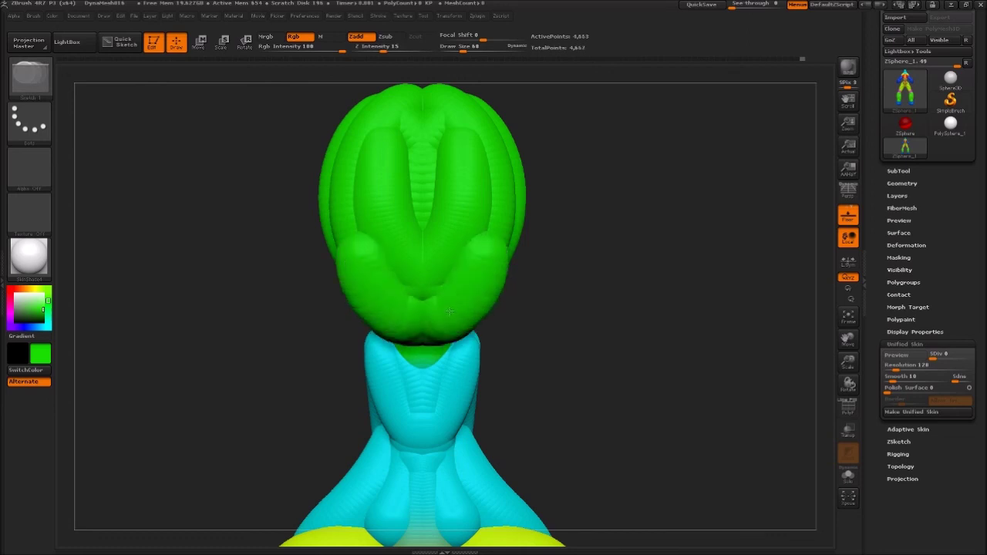
{"action": "mouse_move", "coordinate": [359, 247]}
{"action": "left_mouse_down", "text": "shift"}
{"action": "mouse_move", "coordinate": [365, 272]}
{"action": "mouse_move", "coordinate": [411, 327]}
{"action": "left_mouse_up", "text": "shift"}
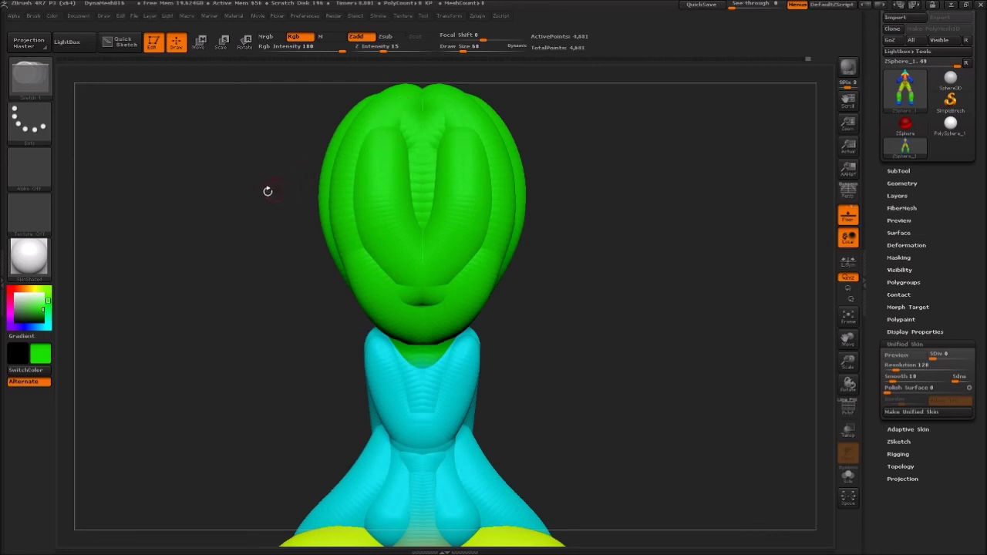
- Smooth the crease on top of the head and remove the nose-like bump
{"action": "left_click_drag", "start_coordinate": [266, 182], "coordinate": [294, 237]}
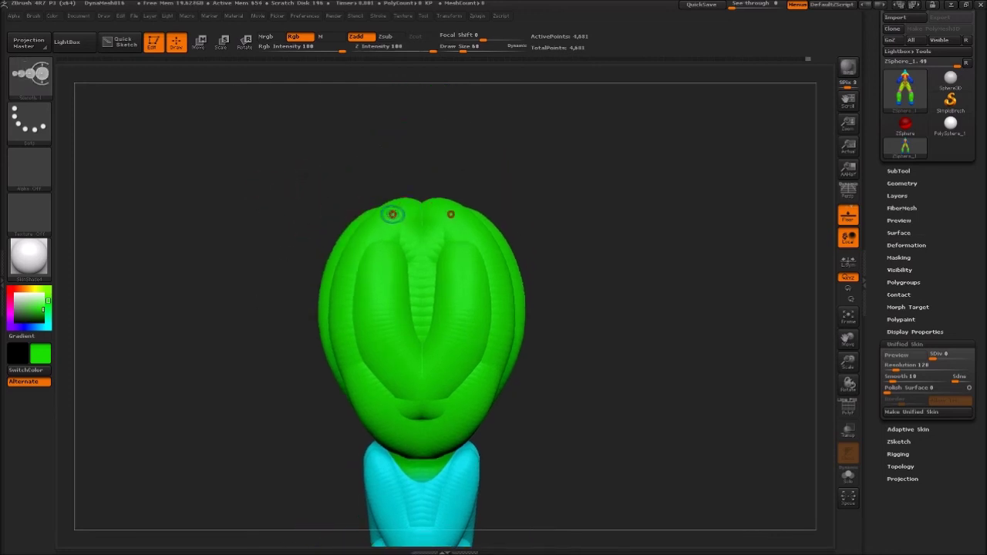
{"action": "mouse_move", "coordinate": [408, 205]}
{"action": "left_mouse_down", "text": "shift"}
{"action": "mouse_move", "coordinate": [409, 270]}
{"action": "mouse_move", "coordinate": [390, 315]}
{"action": "mouse_move", "coordinate": [402, 365]}
{"action": "mouse_move", "coordinate": [401, 293]}
{"action": "left_mouse_up", "text": "shift"}
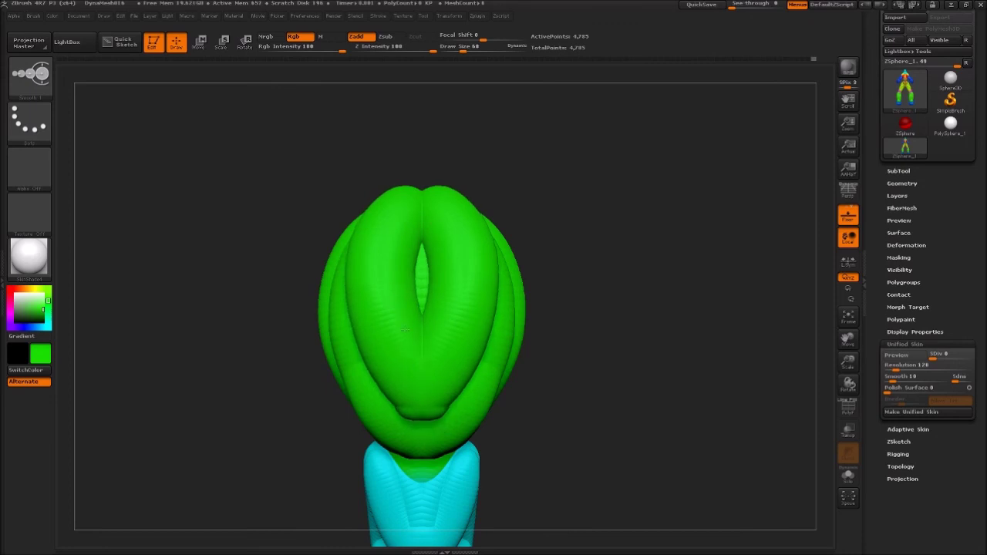
{"action": "key", "text": "ctrl+z"}
{"action": "key", "text": "ctrl+z"}
{"action": "mouse_move", "coordinate": [418, 207]}
{"action": "left_mouse_down", "text": "shift"}
{"action": "mouse_move", "coordinate": [416, 370]}
{"action": "mouse_move", "coordinate": [413, 359]}
{"action": "left_mouse_up", "text": "shift"}
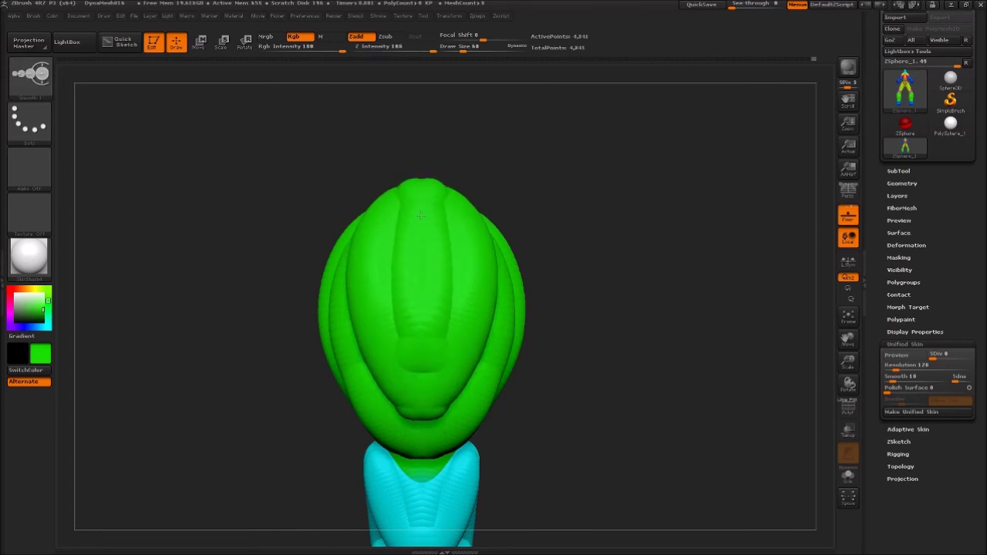
{"action": "left_click_drag", "start_coordinate": [278, 322], "coordinate": [358, 286]}
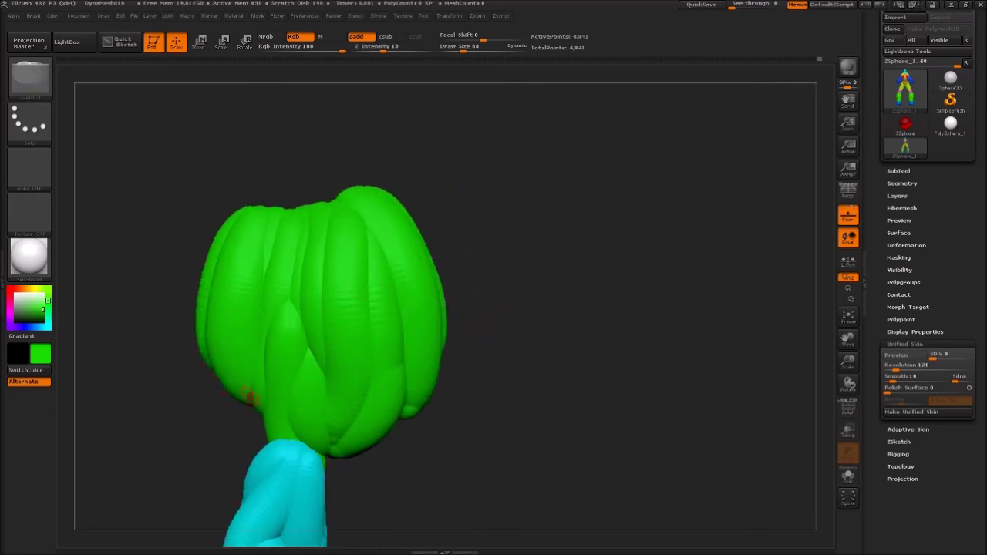
- Sketch a thick green strand up the head's left side and over the top, smoothing its ends
{"action": "mouse_move", "coordinate": [273, 422]}
{"action": "left_mouse_down"}
{"action": "mouse_move", "coordinate": [187, 348]}
{"action": "mouse_move", "coordinate": [163, 266]}
{"action": "mouse_move", "coordinate": [305, 194]}
{"action": "mouse_move", "coordinate": [343, 236]}
{"action": "mouse_move", "coordinate": [301, 204]}
{"action": "mouse_move", "coordinate": [232, 228]}
{"action": "mouse_move", "coordinate": [189, 259]}
{"action": "mouse_move", "coordinate": [186, 294]}
{"action": "left_mouse_up"}
{"action": "mouse_move", "coordinate": [213, 380]}
{"action": "left_mouse_down", "text": "shift"}
{"action": "mouse_move", "coordinate": [263, 409]}
{"action": "mouse_move", "coordinate": [206, 362]}
{"action": "mouse_move", "coordinate": [227, 255]}
{"action": "mouse_move", "coordinate": [315, 242]}
{"action": "mouse_move", "coordinate": [291, 253]}
{"action": "left_mouse_up", "text": "shift"}
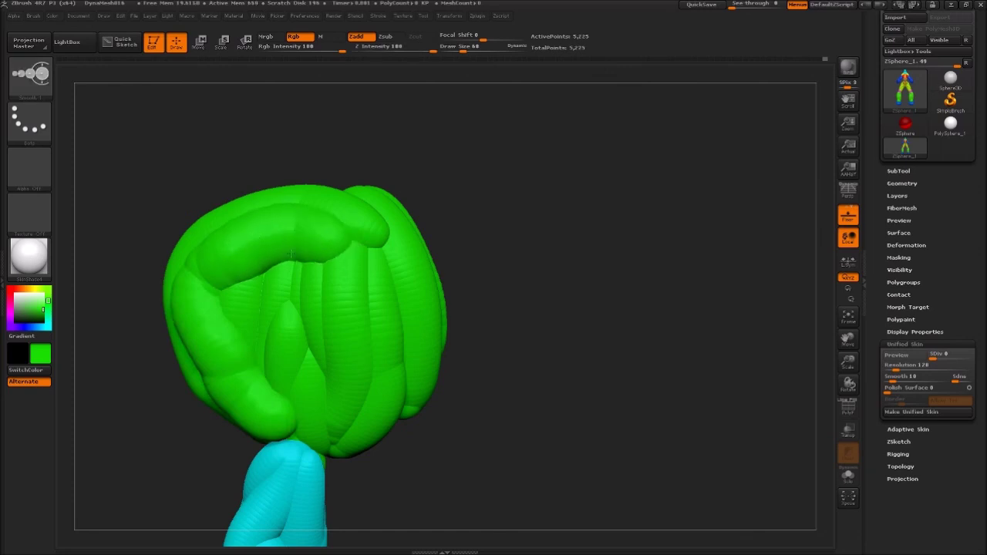
{"action": "left_click_drag", "start_coordinate": [229, 269], "coordinate": [209, 340], "text": "shift"}
{"action": "left_click_drag", "start_coordinate": [228, 393], "coordinate": [252, 361], "text": "shift"}
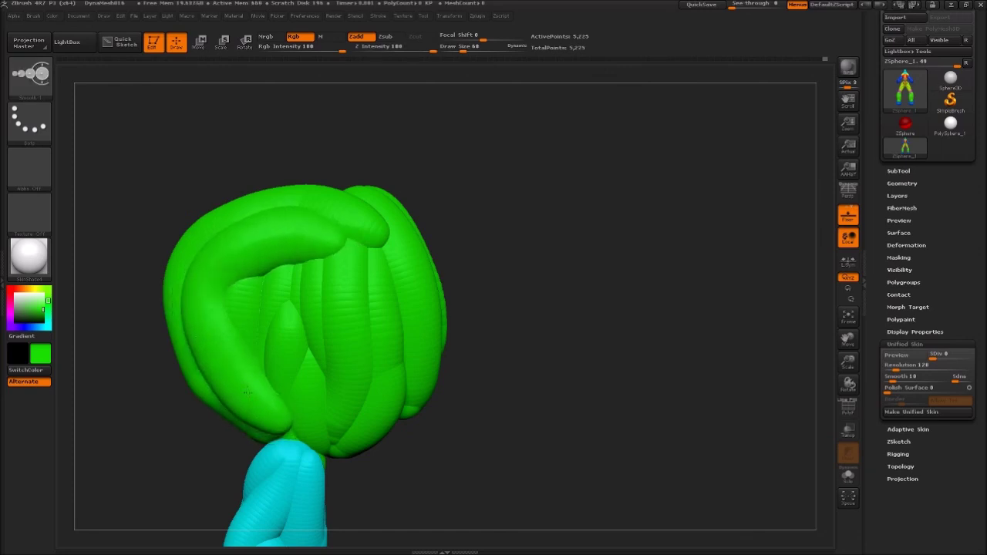
{"action": "mouse_move", "coordinate": [295, 417]}
{"action": "left_mouse_down"}
{"action": "mouse_move", "coordinate": [223, 294]}
{"action": "mouse_move", "coordinate": [332, 236]}
{"action": "mouse_move", "coordinate": [270, 278]}
{"action": "mouse_move", "coordinate": [230, 283]}
{"action": "left_mouse_up"}
{"action": "left_click_drag", "start_coordinate": [240, 338], "coordinate": [261, 378], "text": "shift"}
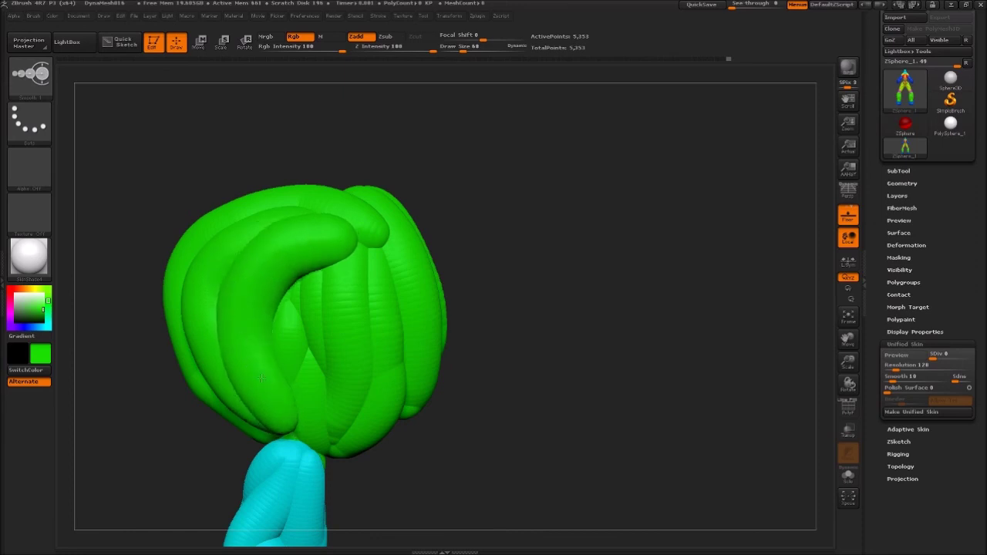
{"action": "mouse_move", "coordinate": [306, 271]}
{"action": "left_mouse_down", "text": "shift"}
{"action": "mouse_move", "coordinate": [338, 229]}
{"action": "mouse_move", "coordinate": [351, 247]}
{"action": "mouse_move", "coordinate": [319, 416]}
{"action": "left_mouse_up", "text": "shift"}
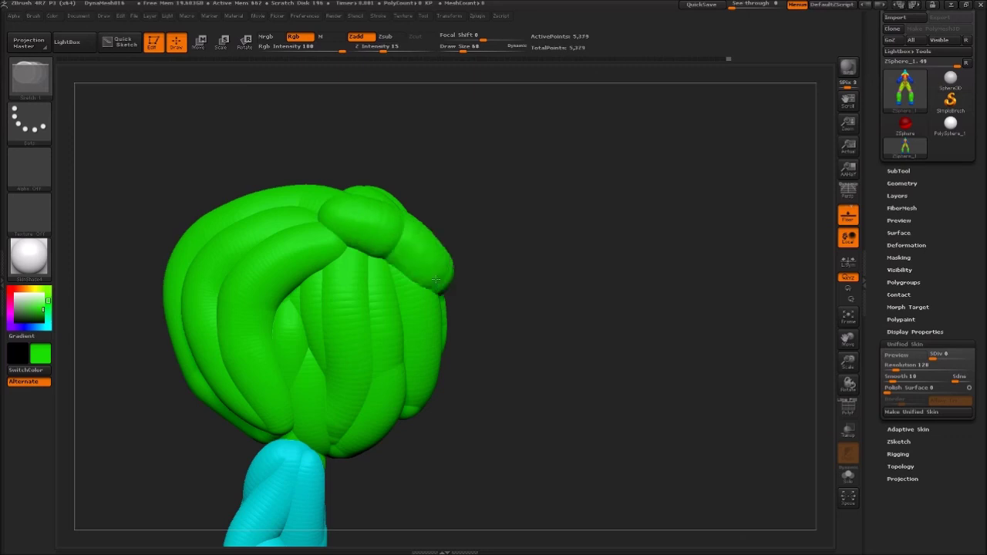
{"action": "left_click_drag", "start_coordinate": [343, 225], "coordinate": [346, 213], "text": "shift"}
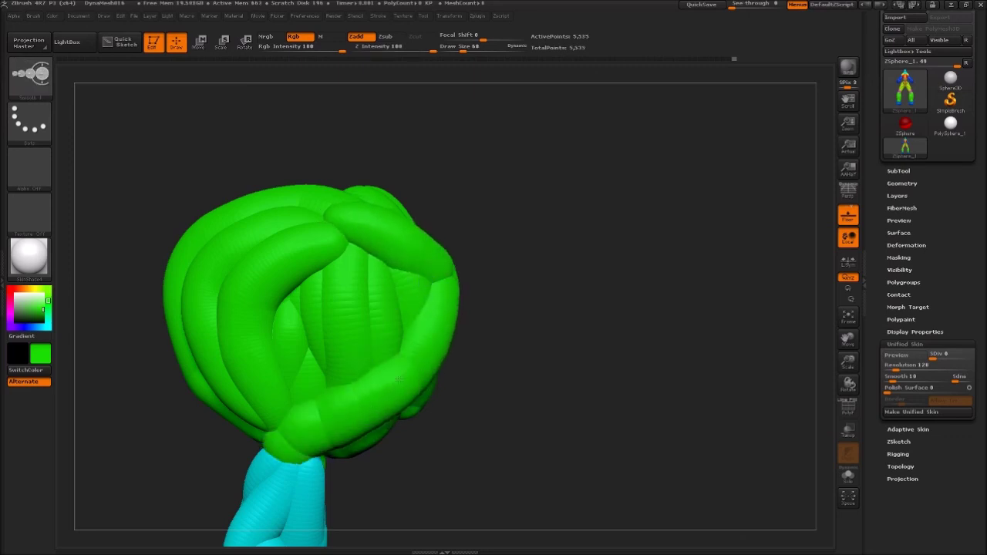
- From behind, smooth the right hair loop and the lower strand near the neck into clean curves
{"action": "mouse_move", "coordinate": [509, 384]}
{"action": "left_mouse_down"}
{"action": "mouse_move", "coordinate": [460, 414]}
{"action": "mouse_move", "coordinate": [410, 291]}
{"action": "left_mouse_up"}
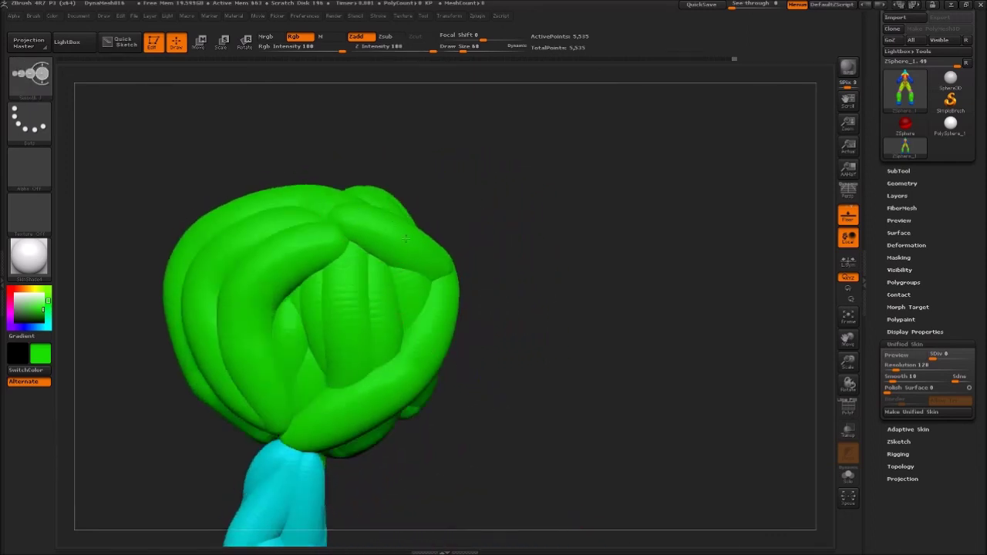
{"action": "key", "text": "shift"}
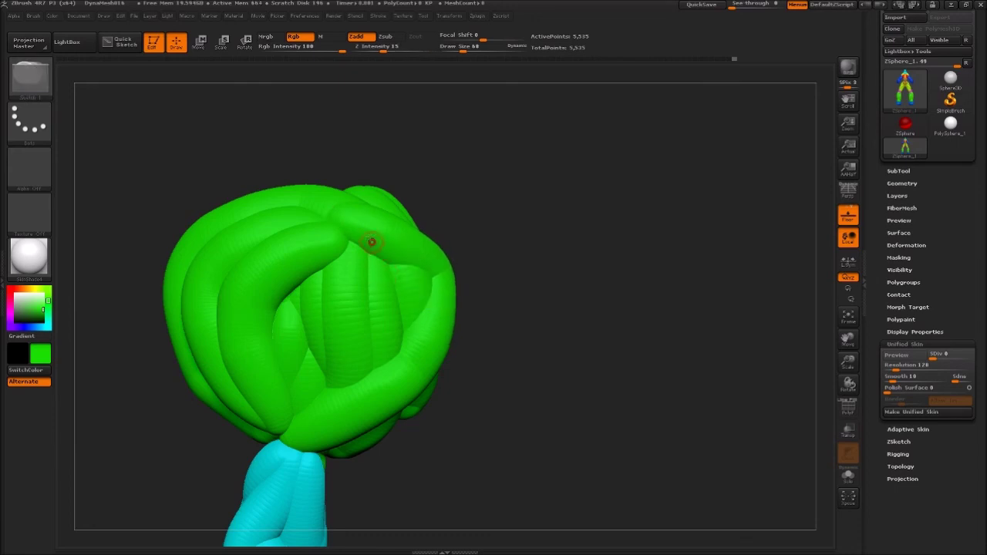
{"action": "left_click_drag", "start_coordinate": [373, 246], "coordinate": [354, 253], "text": "shift"}
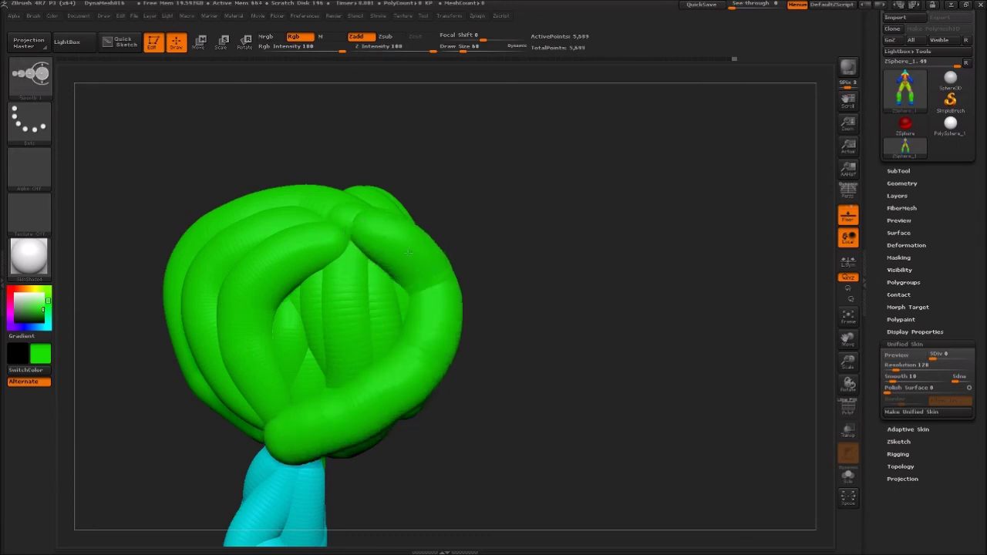
{"action": "left_click_drag", "start_coordinate": [354, 406], "coordinate": [285, 438]}
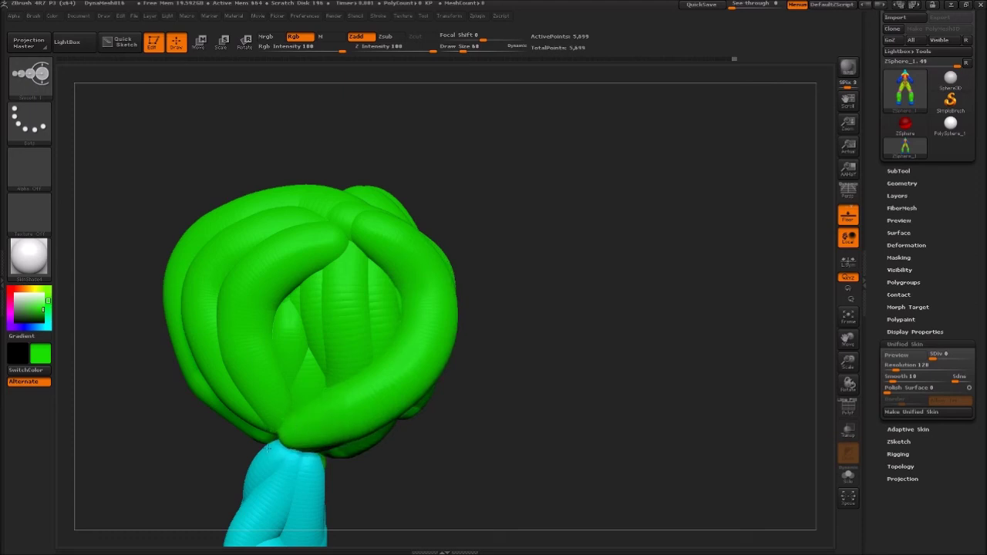
{"action": "key", "text": "shift"}
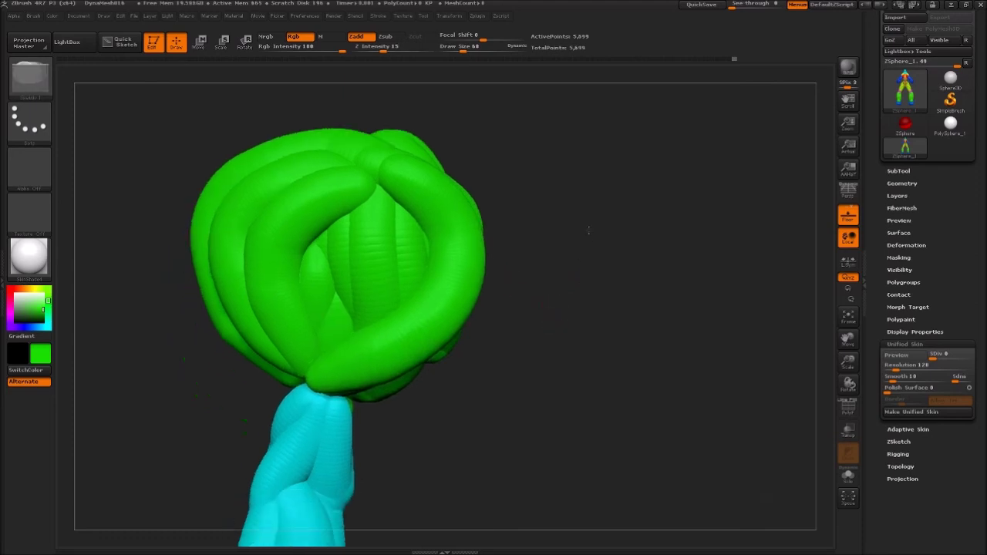
{"action": "left_click_drag", "start_coordinate": [527, 291], "coordinate": [403, 225], "text": "alt"}
{"action": "mouse_move", "coordinate": [476, 257]}
{"action": "left_mouse_down", "text": "shift"}
{"action": "mouse_move", "coordinate": [550, 332]}
{"action": "mouse_move", "coordinate": [614, 369]}
{"action": "left_mouse_up", "text": "shift"}
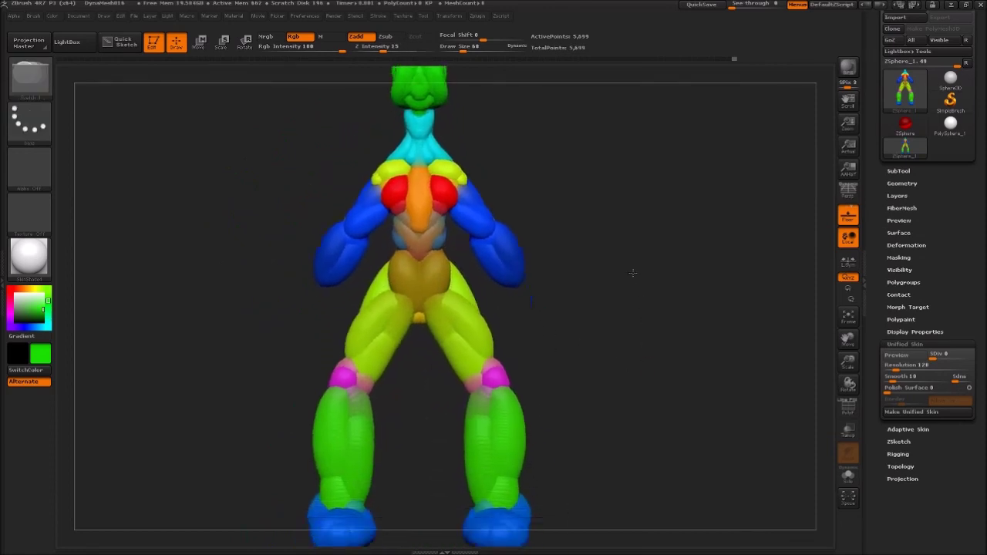
{"action": "mouse_move", "coordinate": [614, 369]}
{"action": "left_mouse_down"}
{"action": "mouse_move", "coordinate": [528, 386]}
{"action": "mouse_move", "coordinate": [409, 432]}
{"action": "left_mouse_up"}
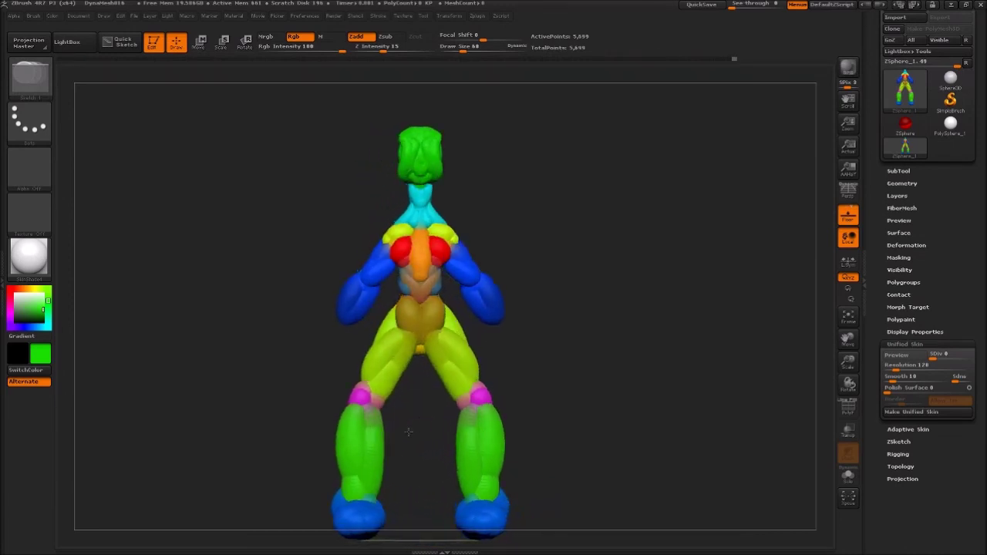